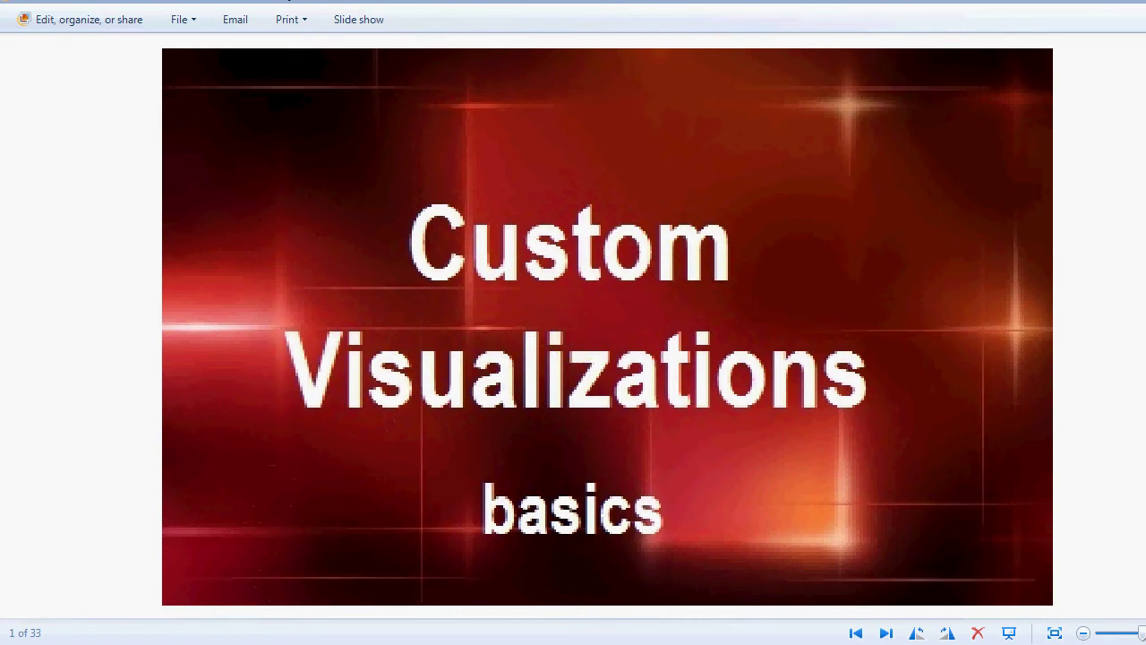
Switch from the Photo Viewer slide to the MicroStrategy Tutorial home page in the browser.
key("alt+Tab")
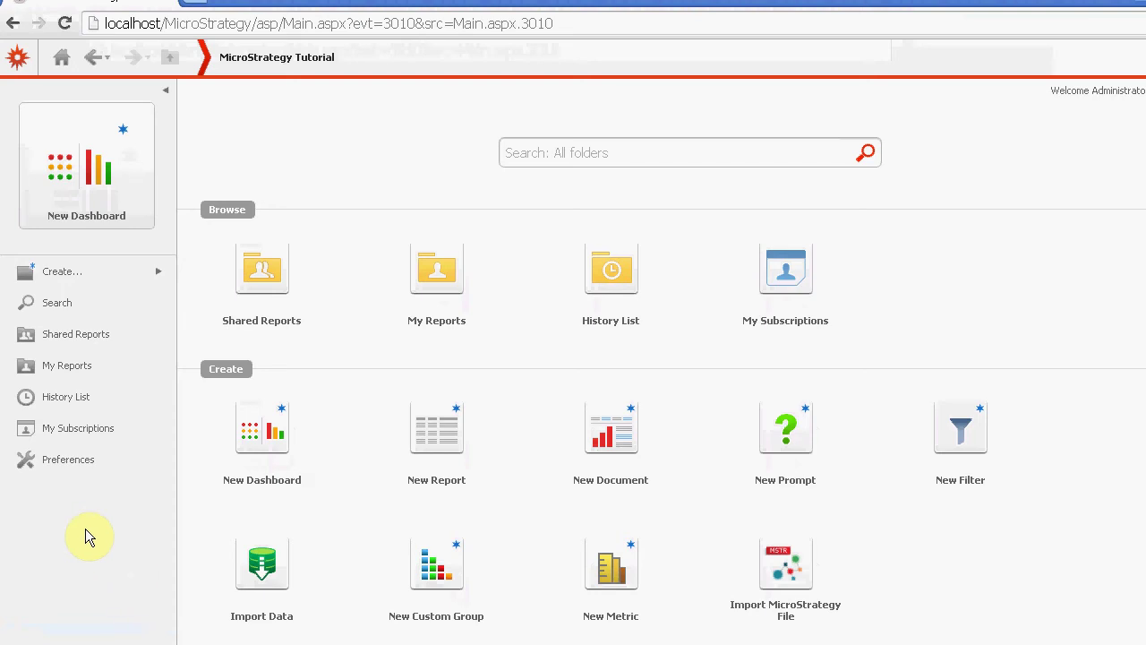
Turn on Enable Custom Visualizations Editor in the Project Defaults General preferences.
left_click(80, 461)
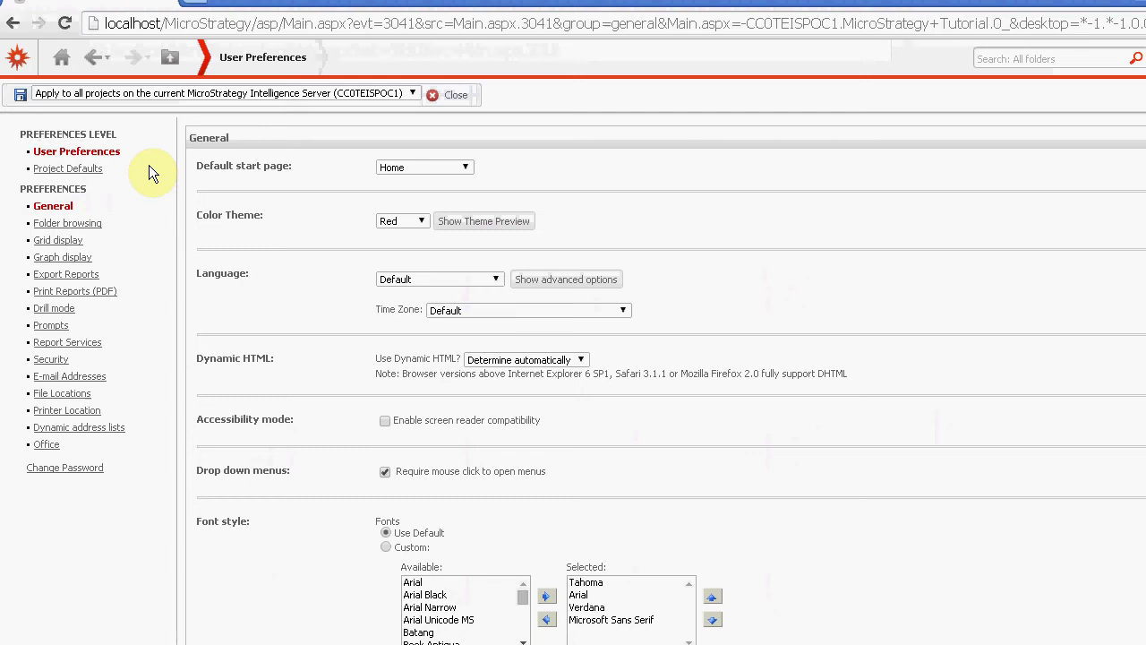
left_click(89, 171)
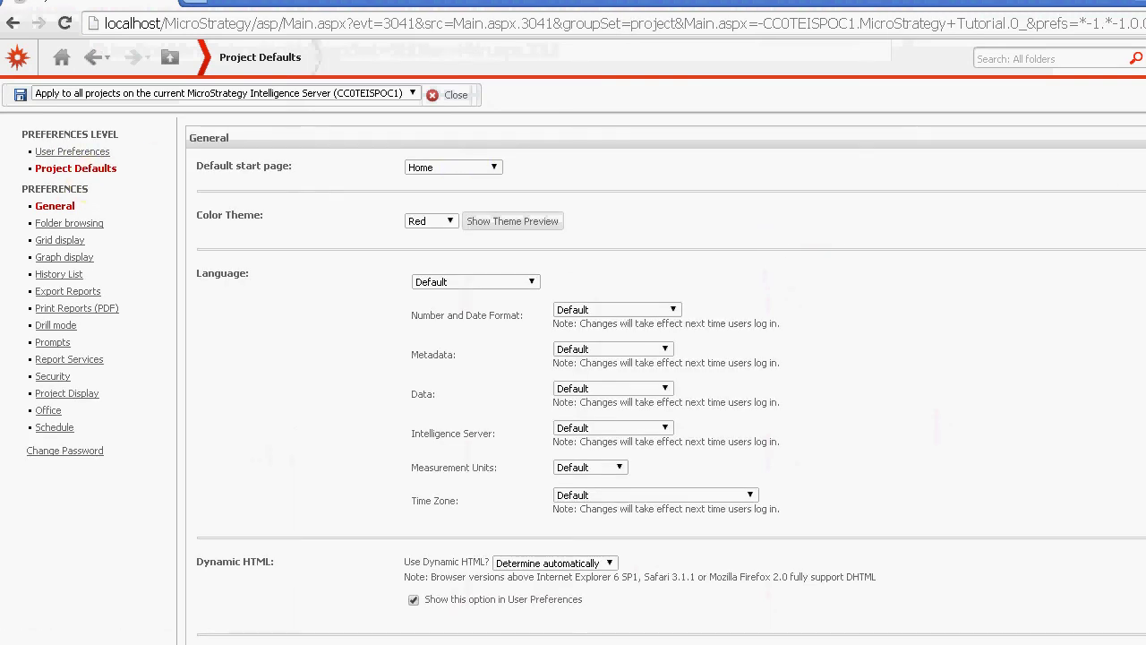
scroll(662, 381, "down", 5)
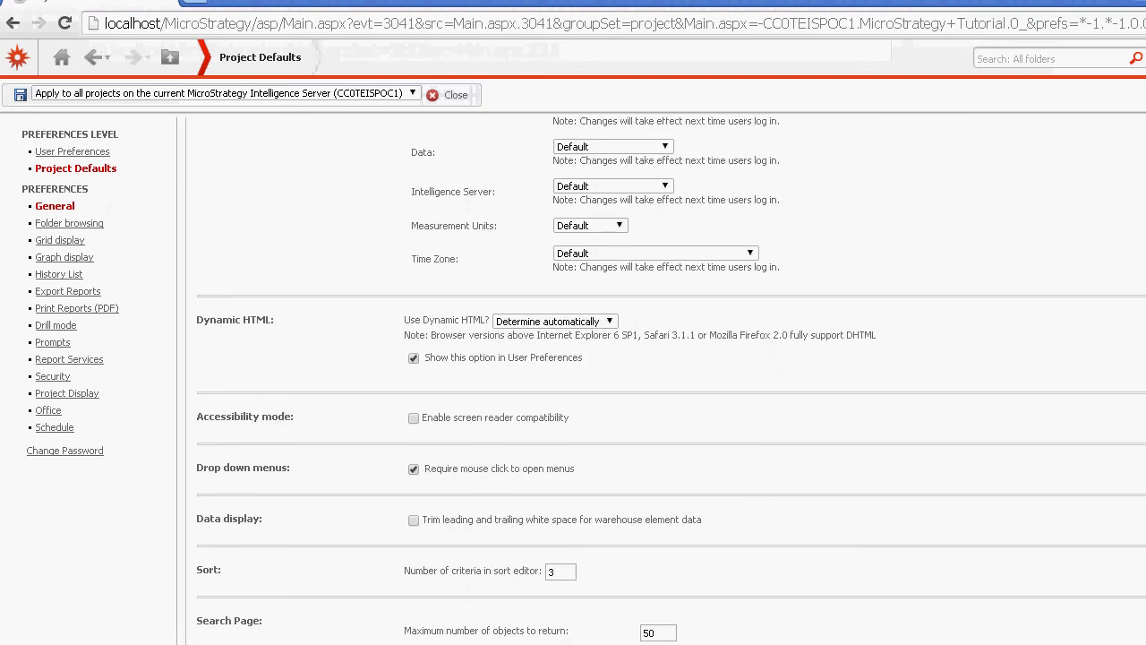
scroll(663, 381, "down", 3)
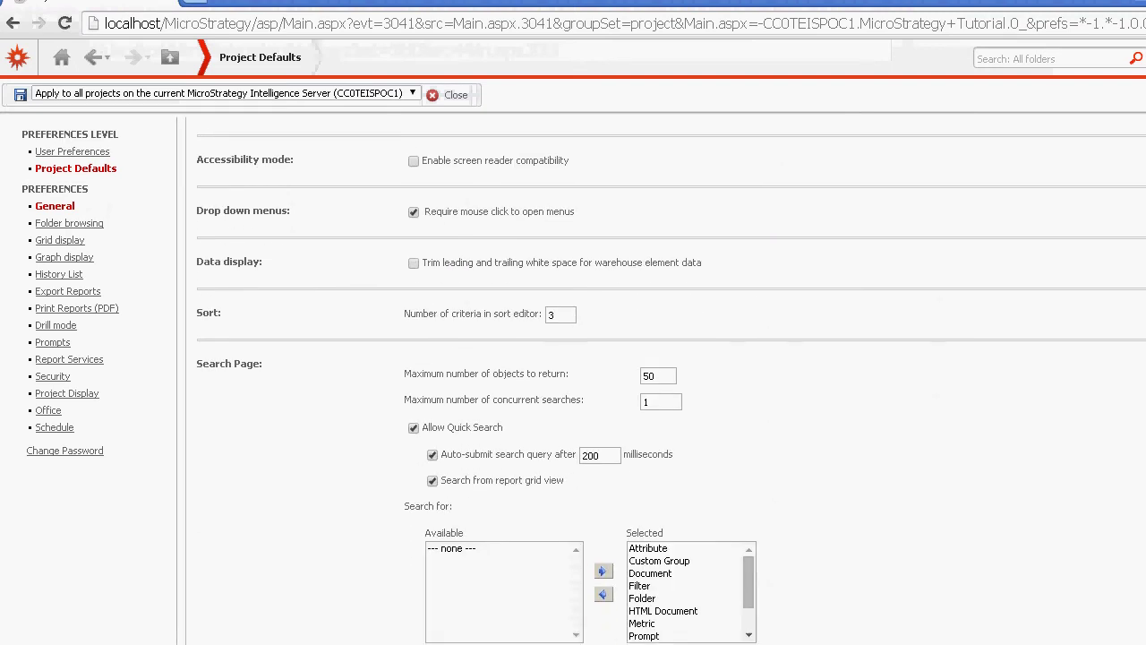
scroll(663, 381, "down", 7)
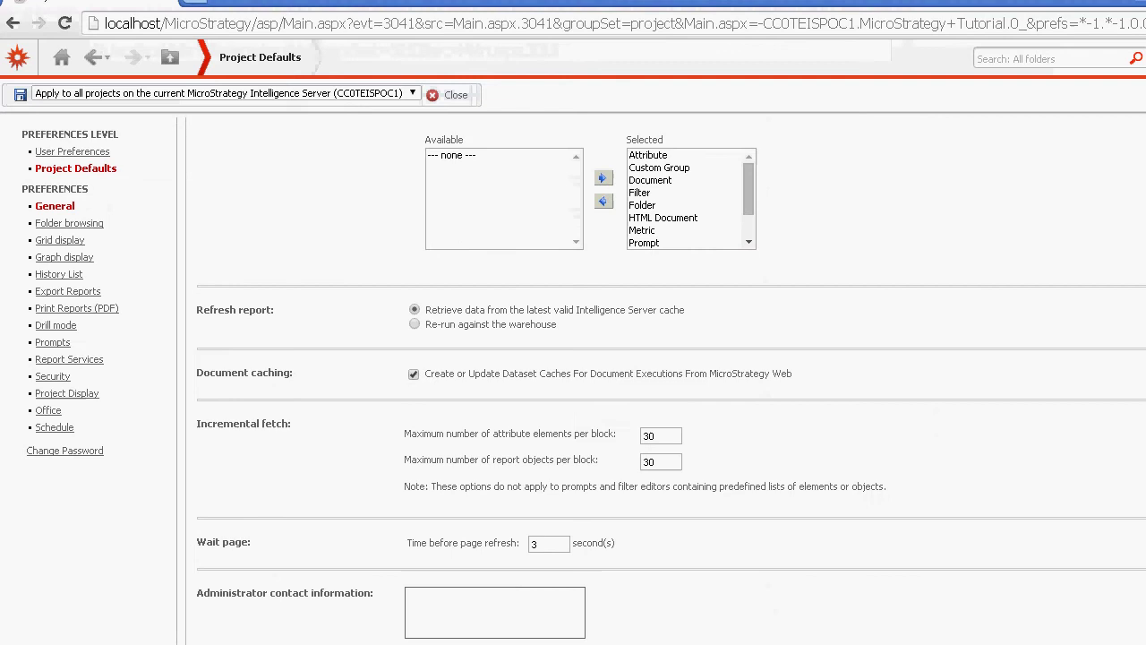
scroll(662, 381, "down", 4)
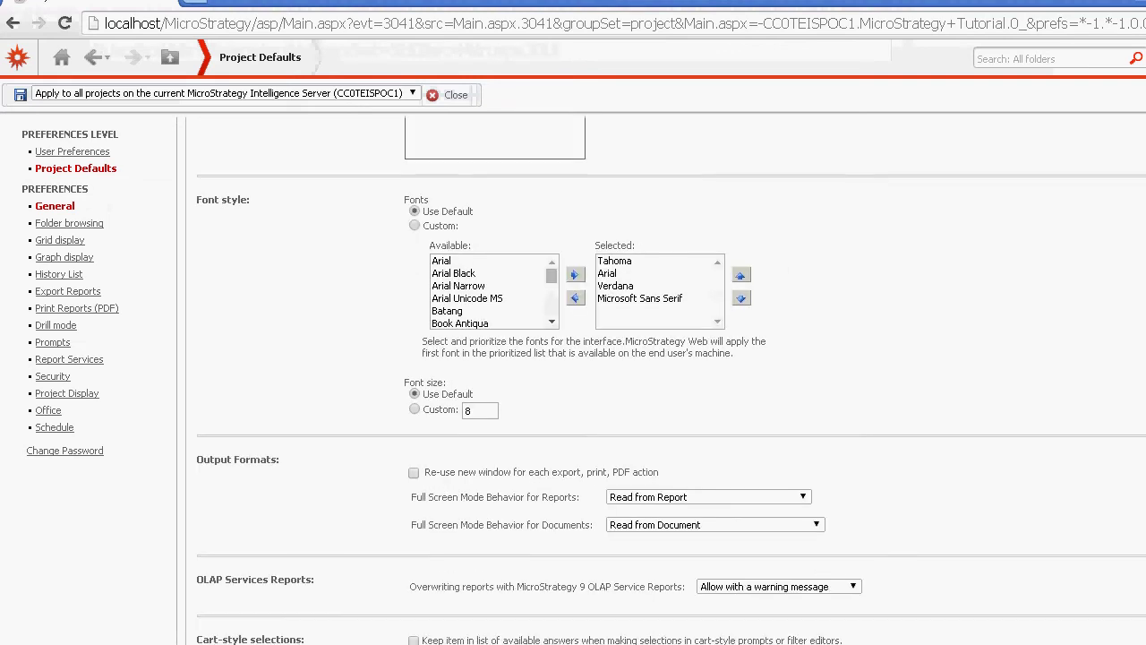
scroll(599, 586, "down", 2)
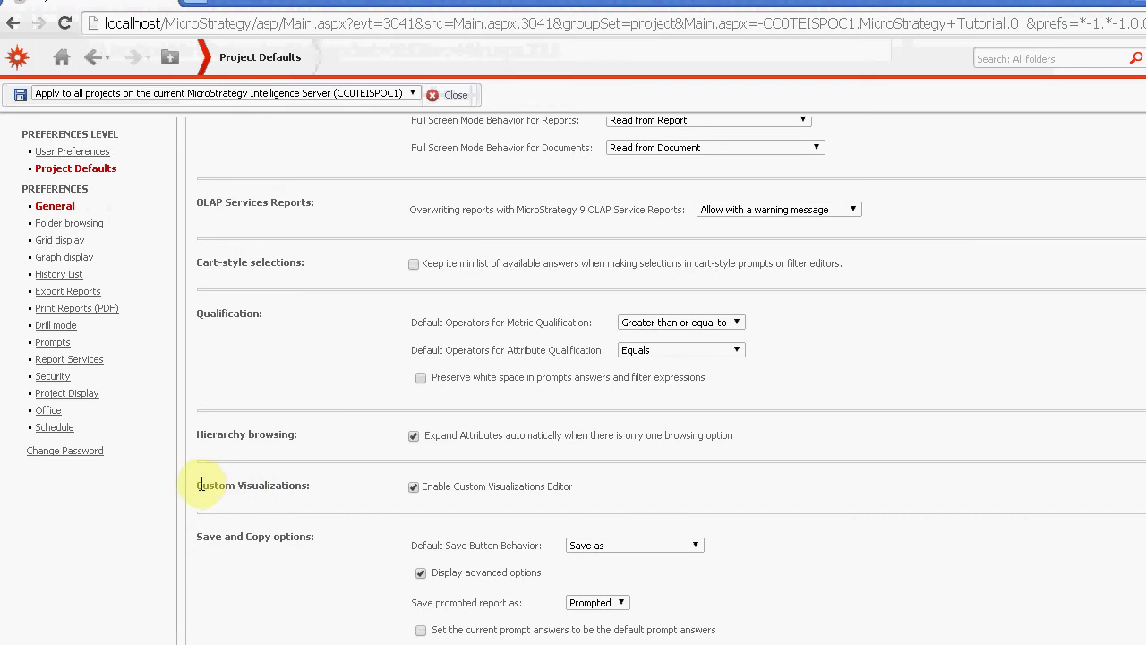
left_click(328, 488)
Run the Cost, Price, and Profit per Unit report from Shared Reports > Subject Areas > Inventory and Supply Chain Analysis.
left_click(60, 58)
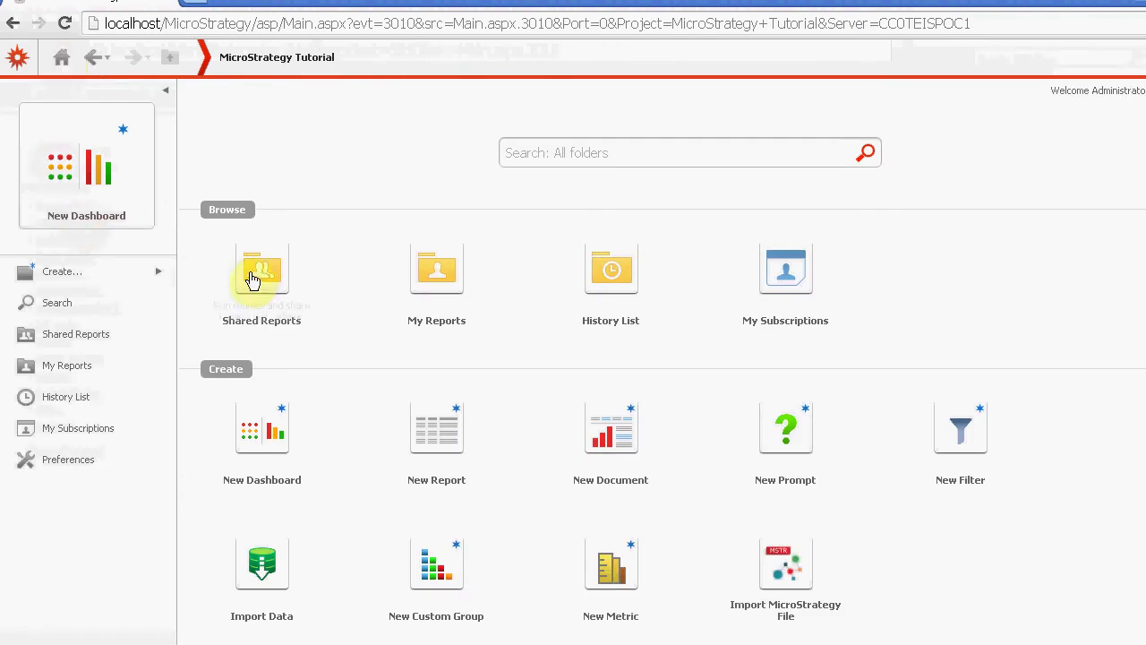
left_click(255, 275)
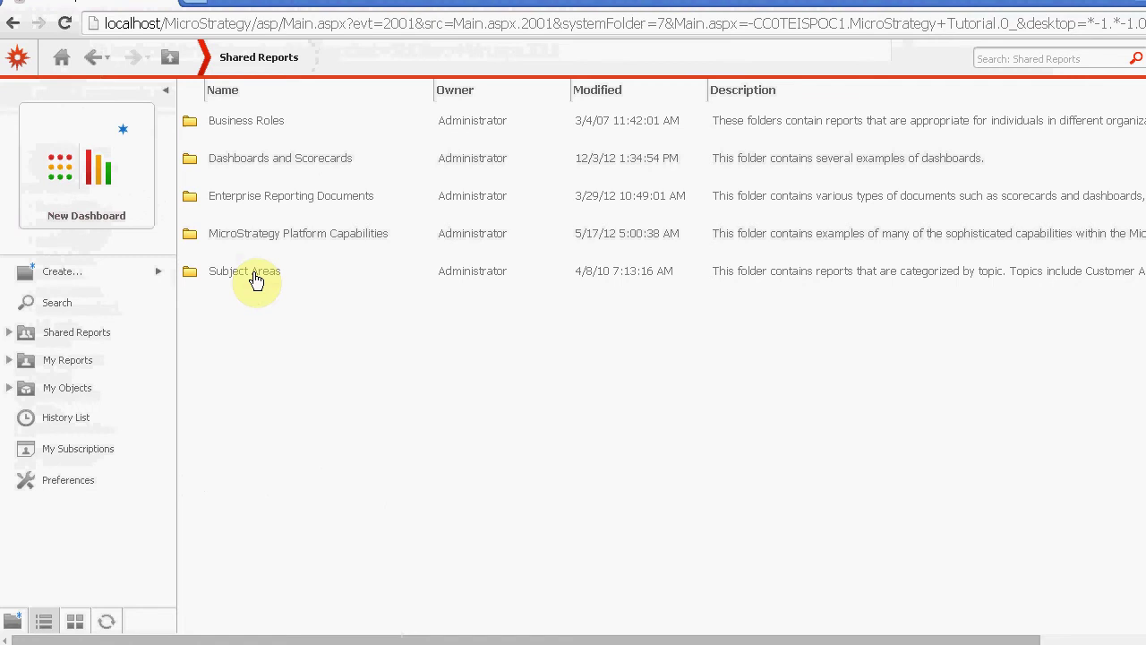
left_click(256, 278)
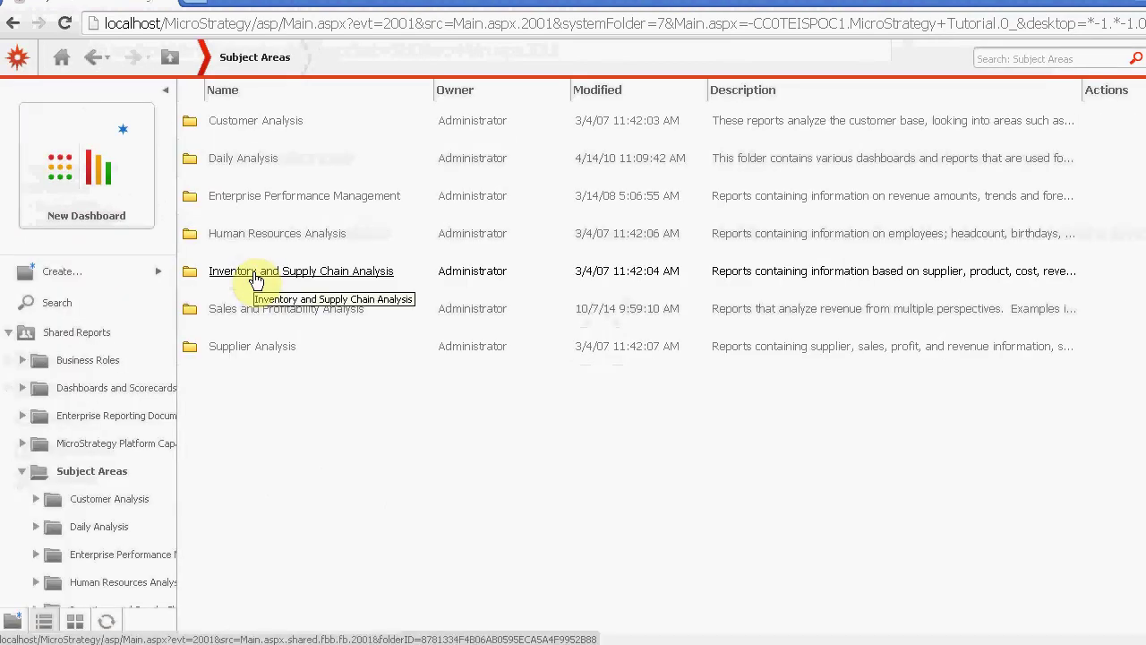
left_click(256, 277)
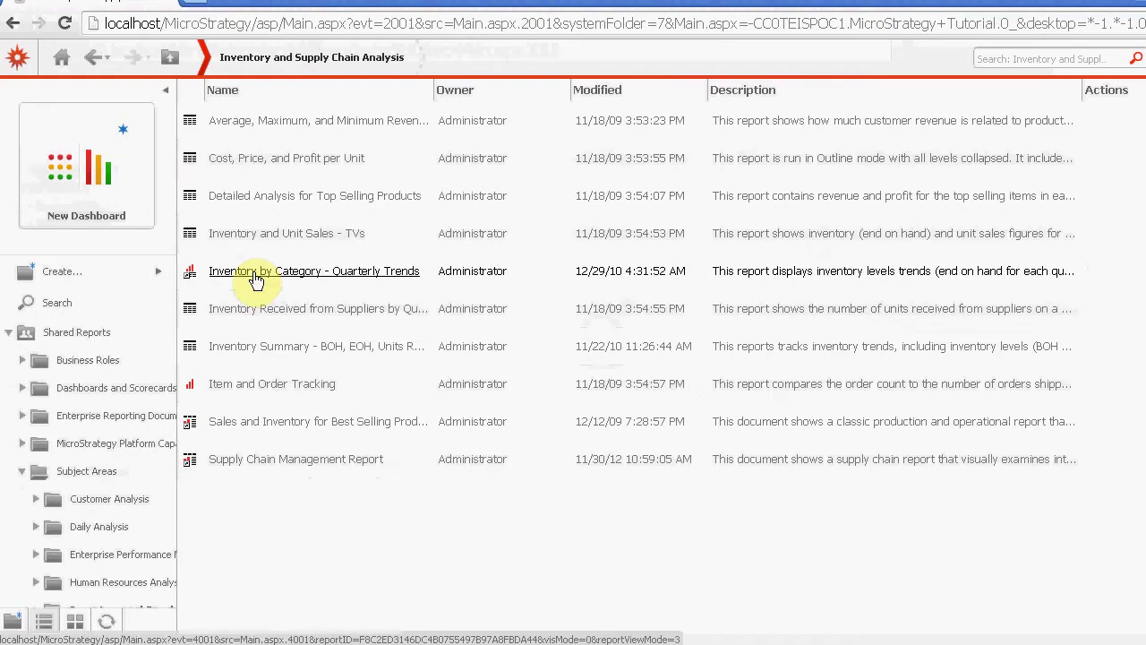
left_click(312, 161)
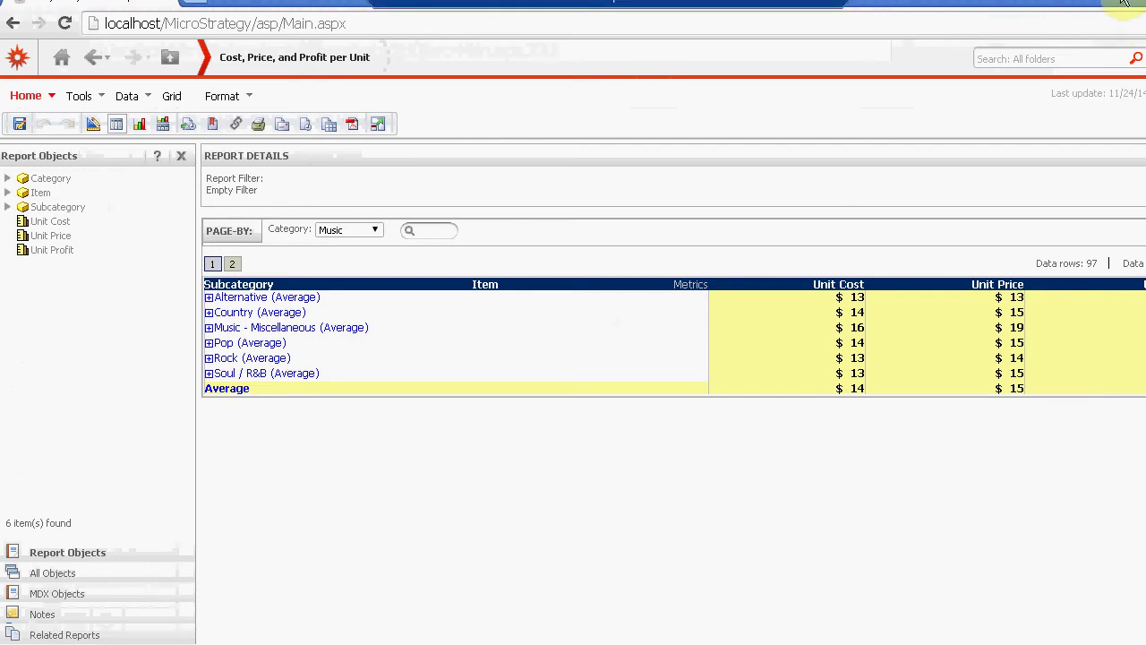
Restore the browser window, move it left, widen it to the screen edge and show the report's Tools options.
left_click(1108, 7)
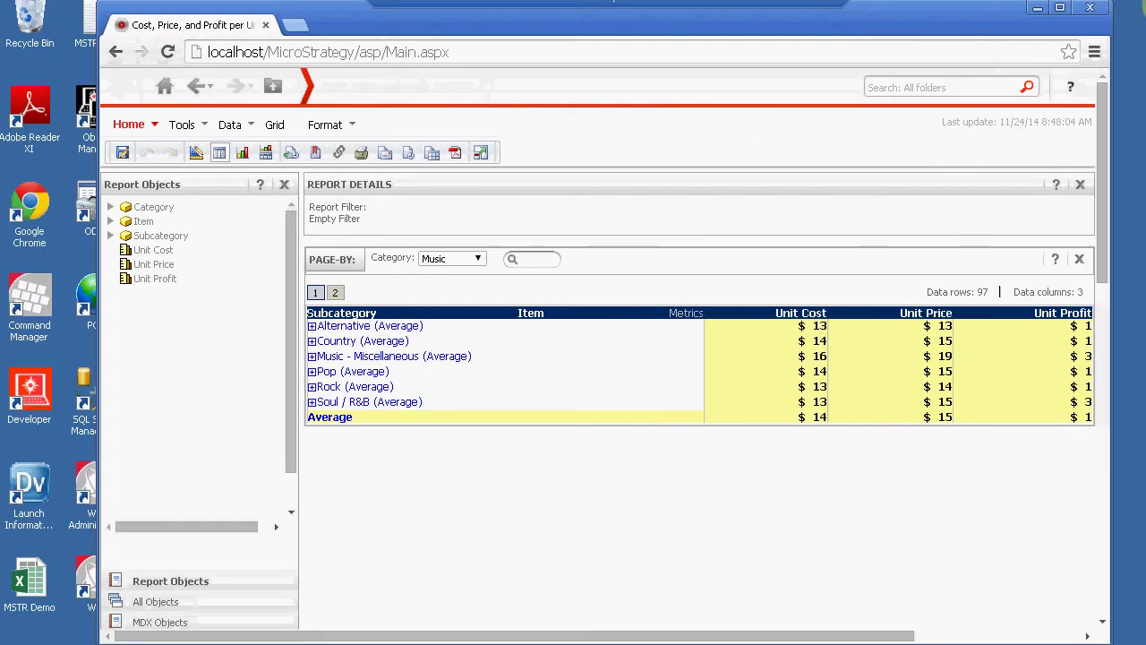
left_click_drag(870, 24, 770, 23)
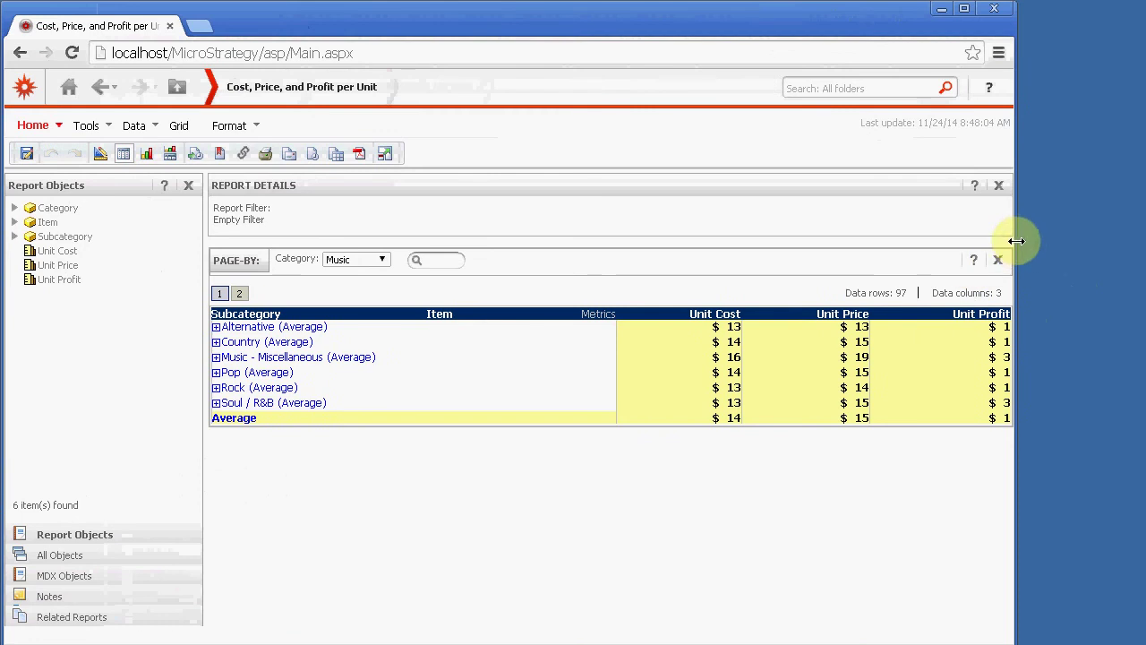
left_click_drag(1015, 238, 1124, 238)
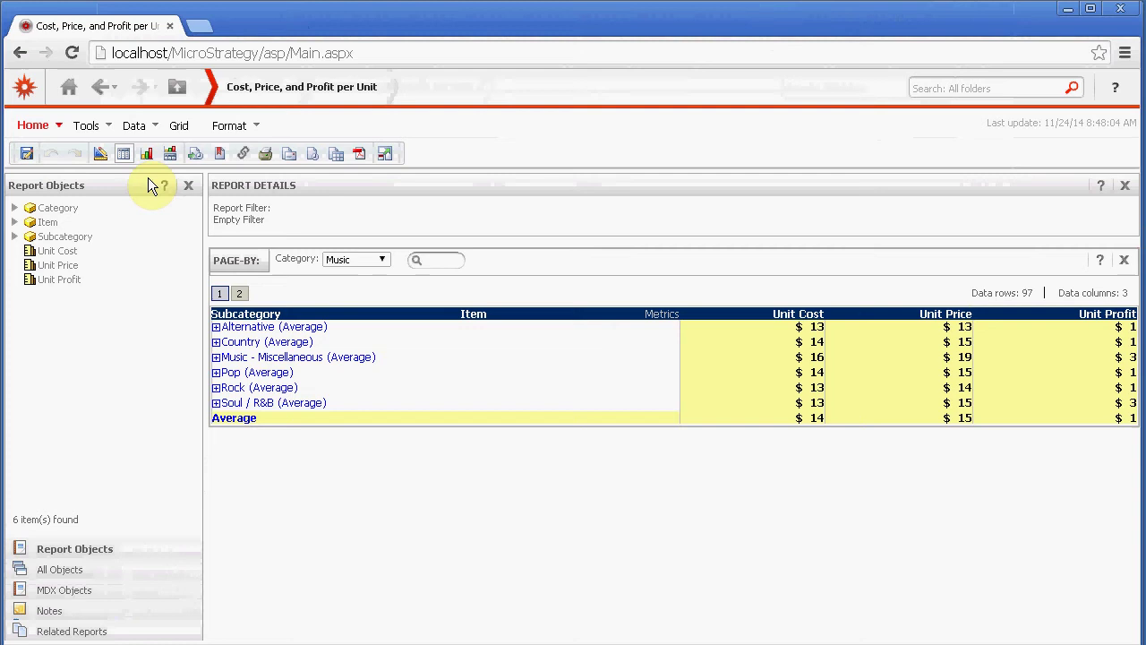
left_click(111, 131)
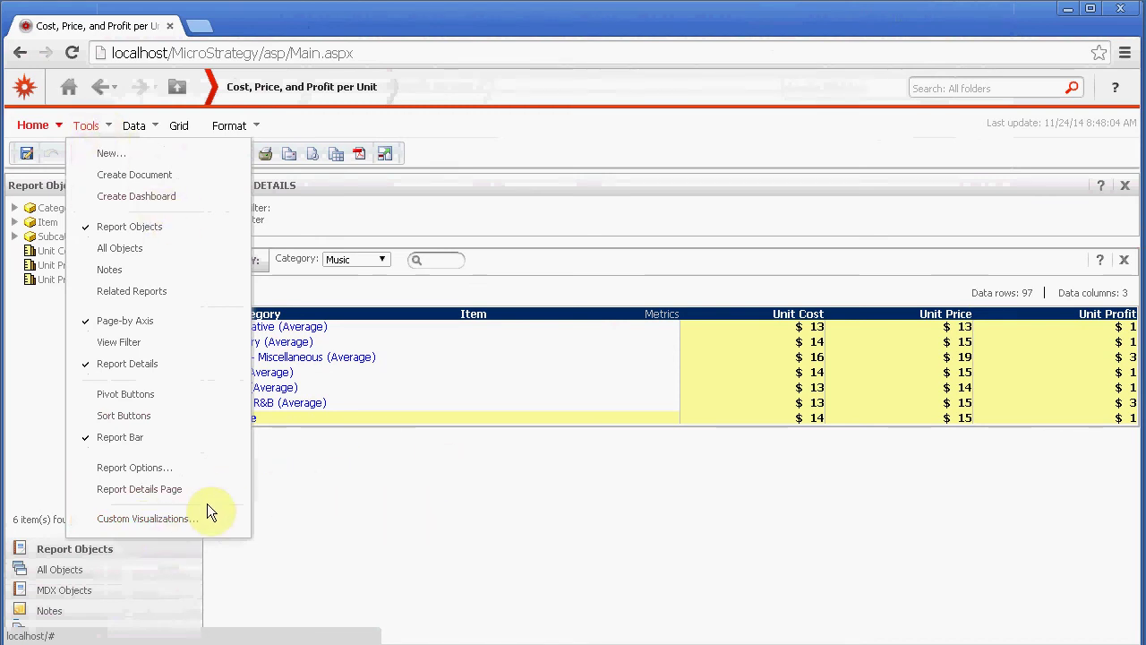
Enable the report to use custom visualizations and select Image Sample in the Available list.
left_click(150, 518)
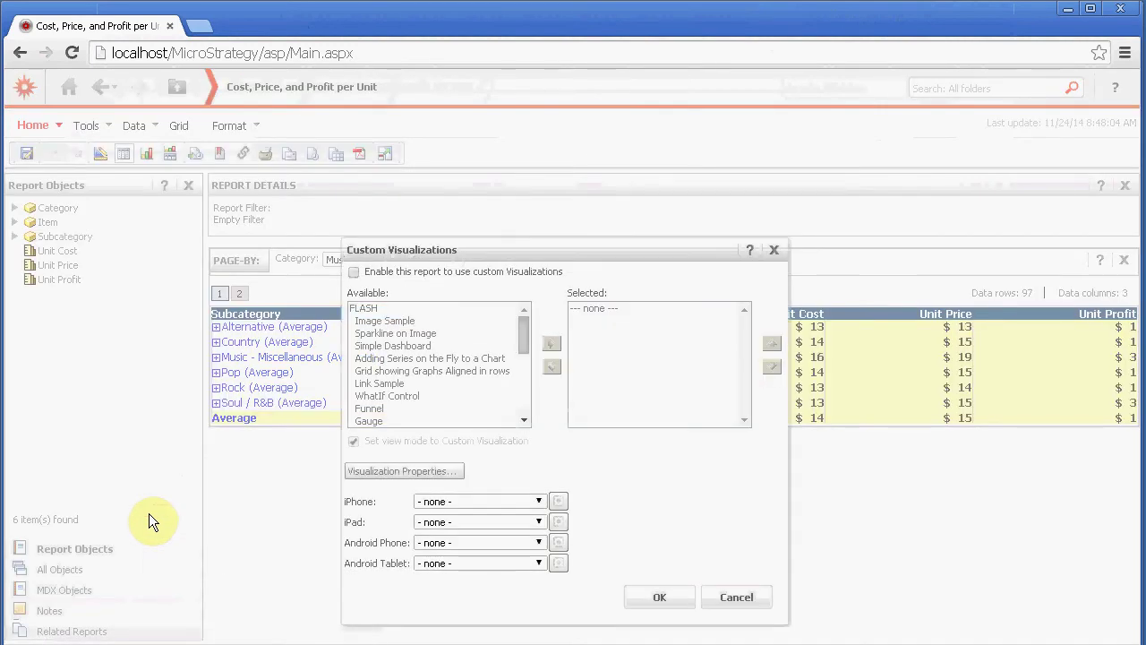
left_click_drag(436, 255, 419, 233)
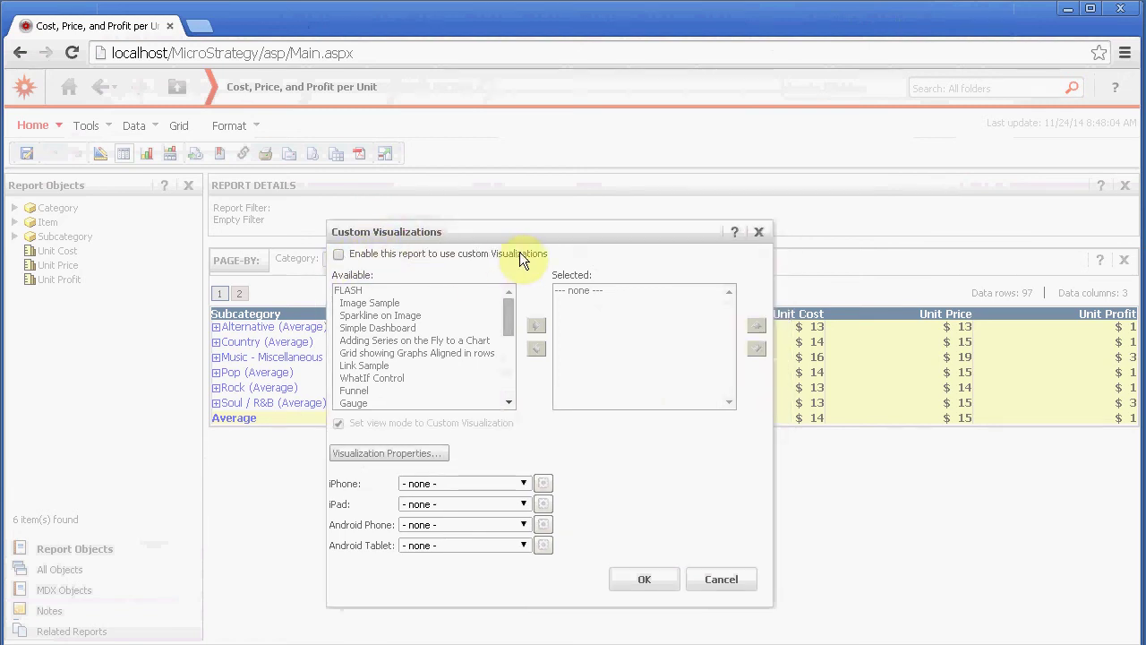
left_click(339, 255)
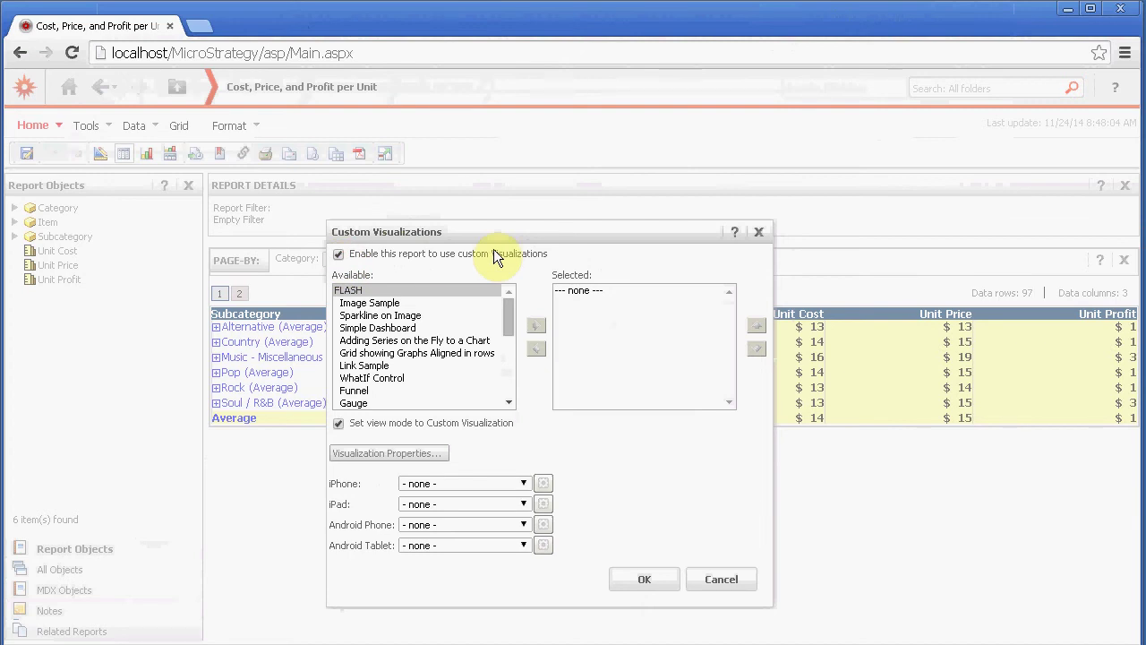
mouse_move(510, 314)
left_mouse_down()
mouse_move(516, 393)
mouse_move(510, 309)
left_mouse_up()
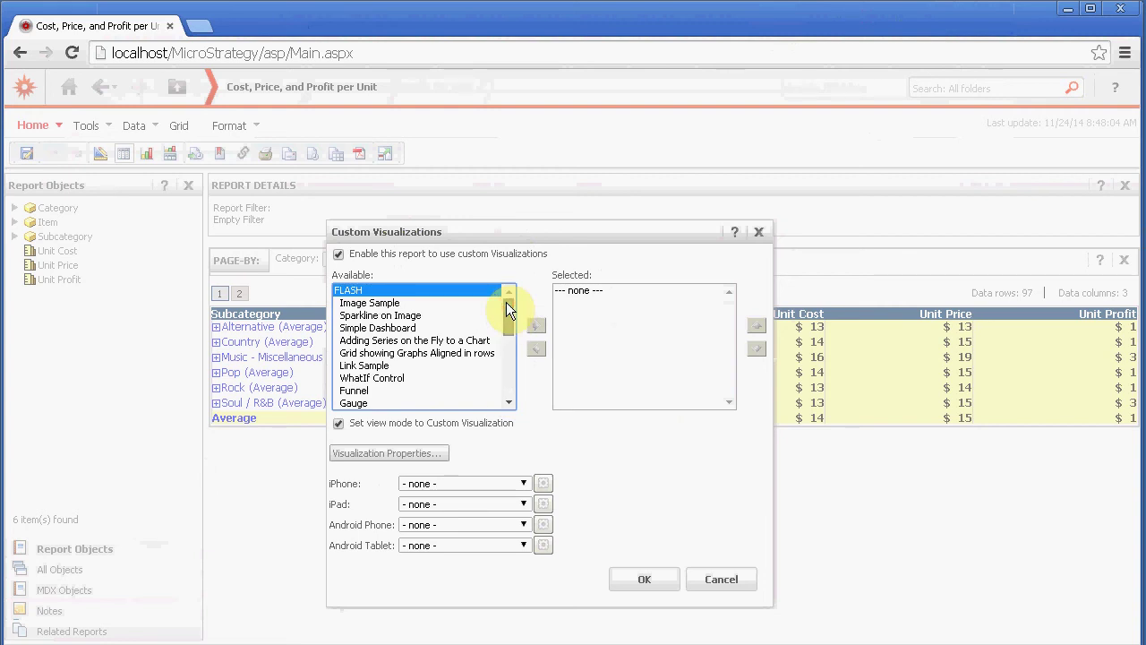
left_click(383, 303)
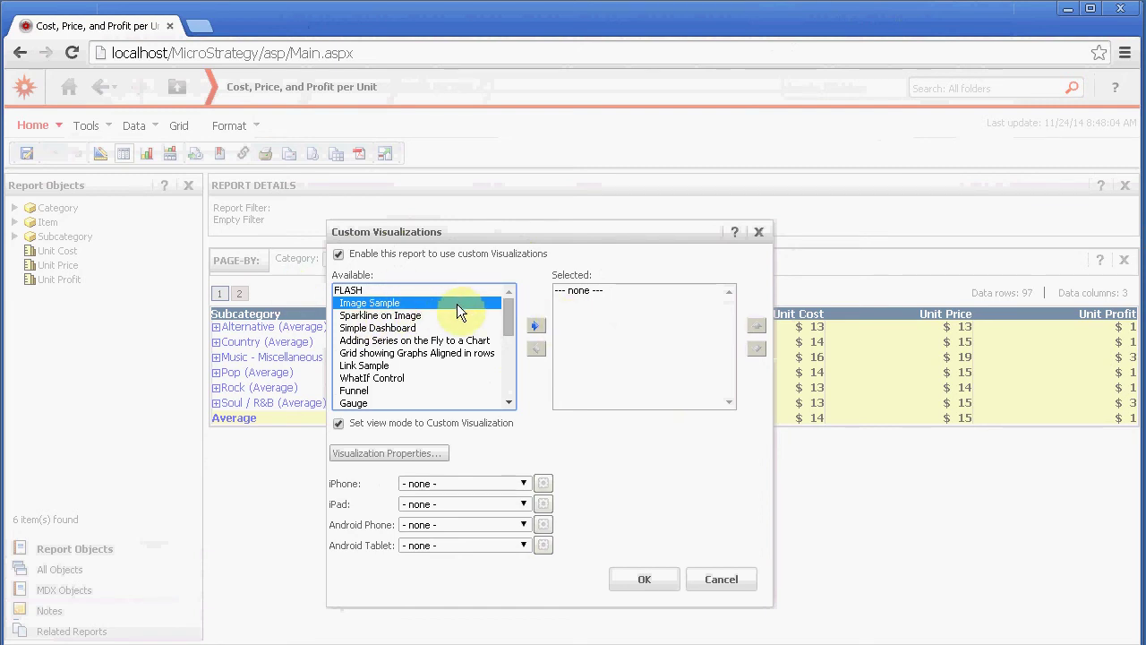
left_click(374, 317)
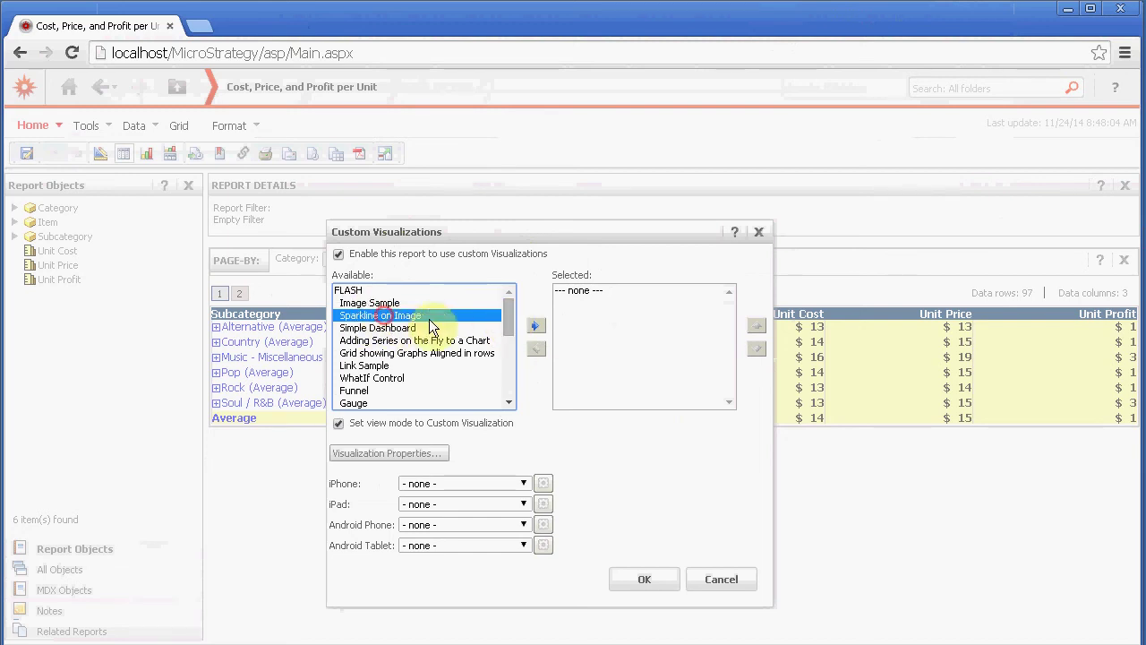
left_click(385, 328)
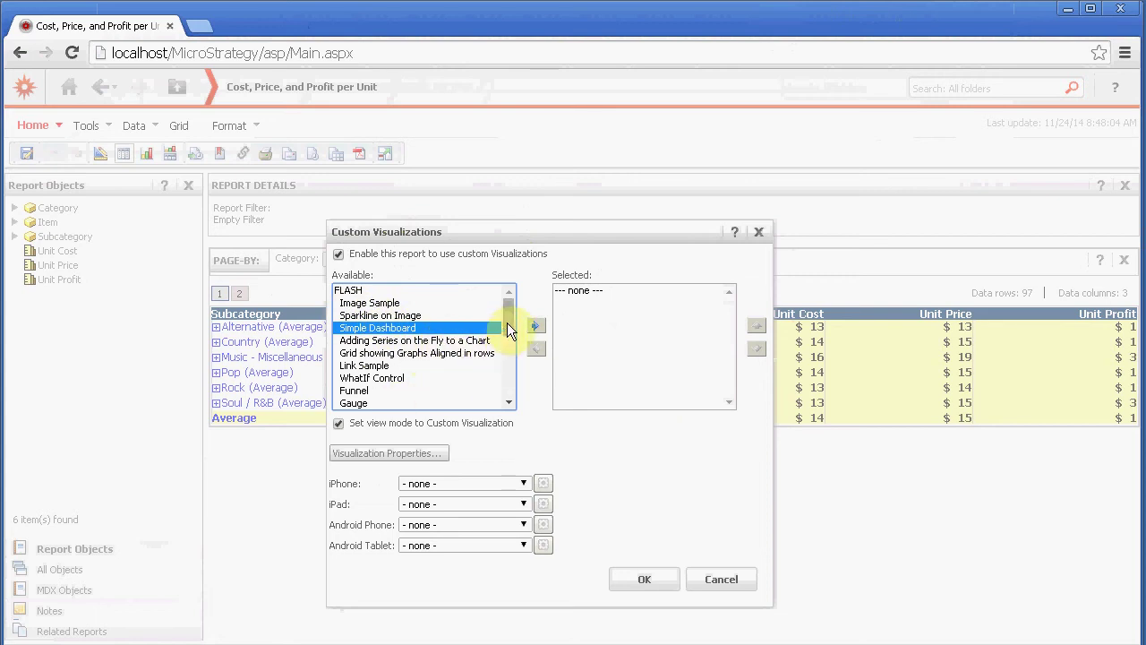
scroll(507, 331, "down", 3)
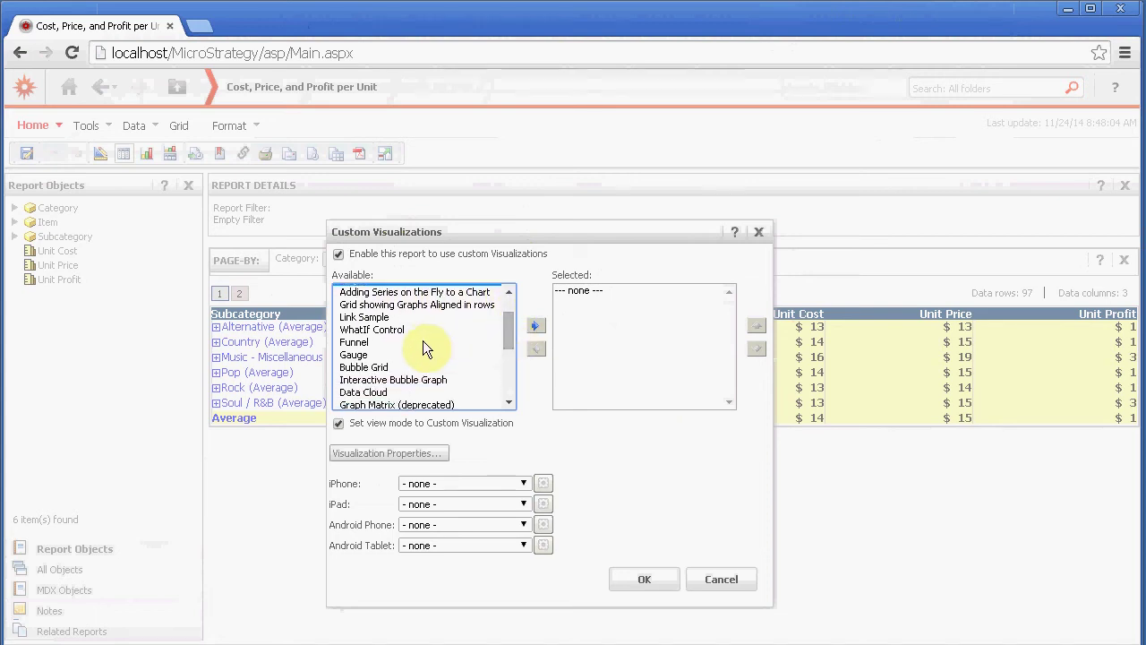
left_click(381, 329)
left_click(363, 343)
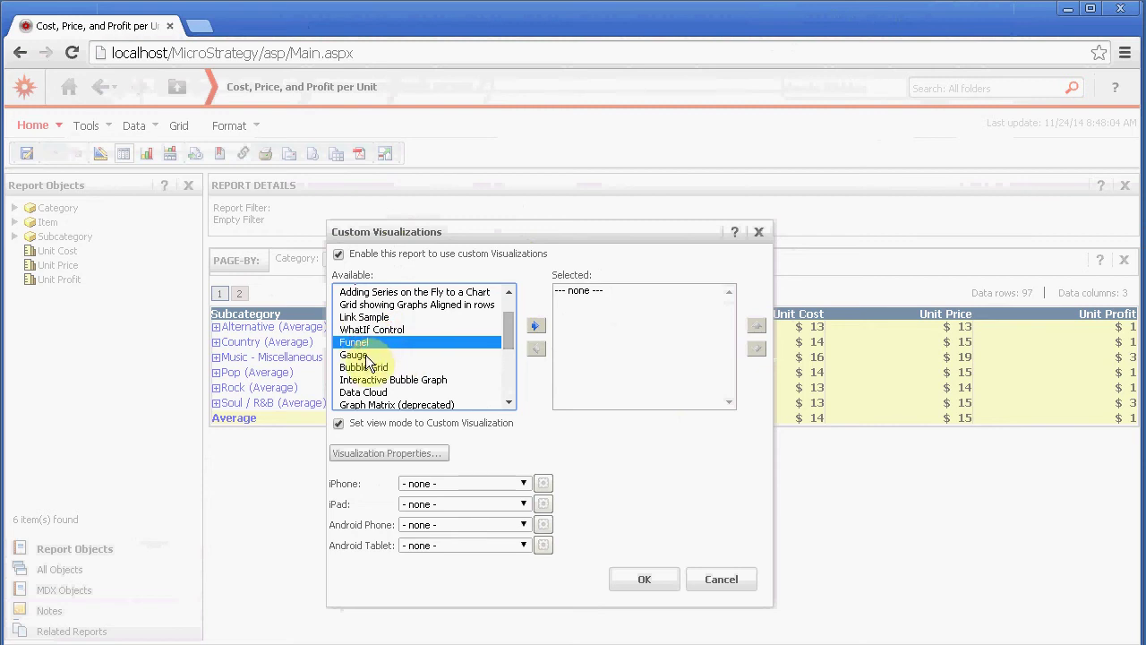
left_click(366, 355)
left_click(372, 367)
left_click(391, 382)
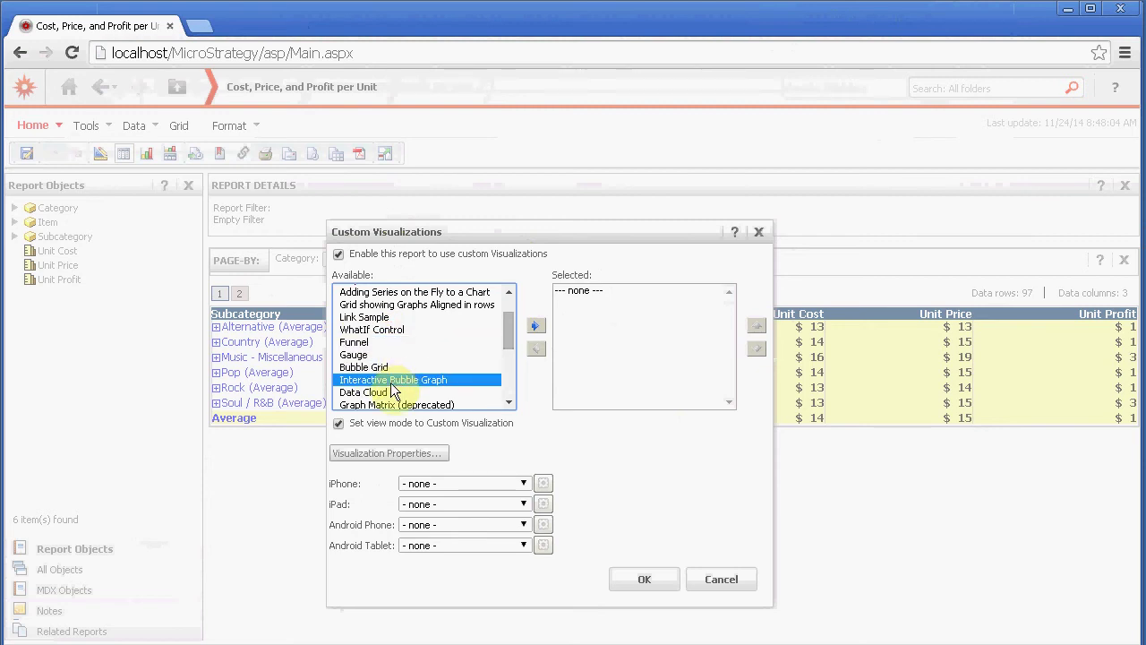
left_click(376, 393)
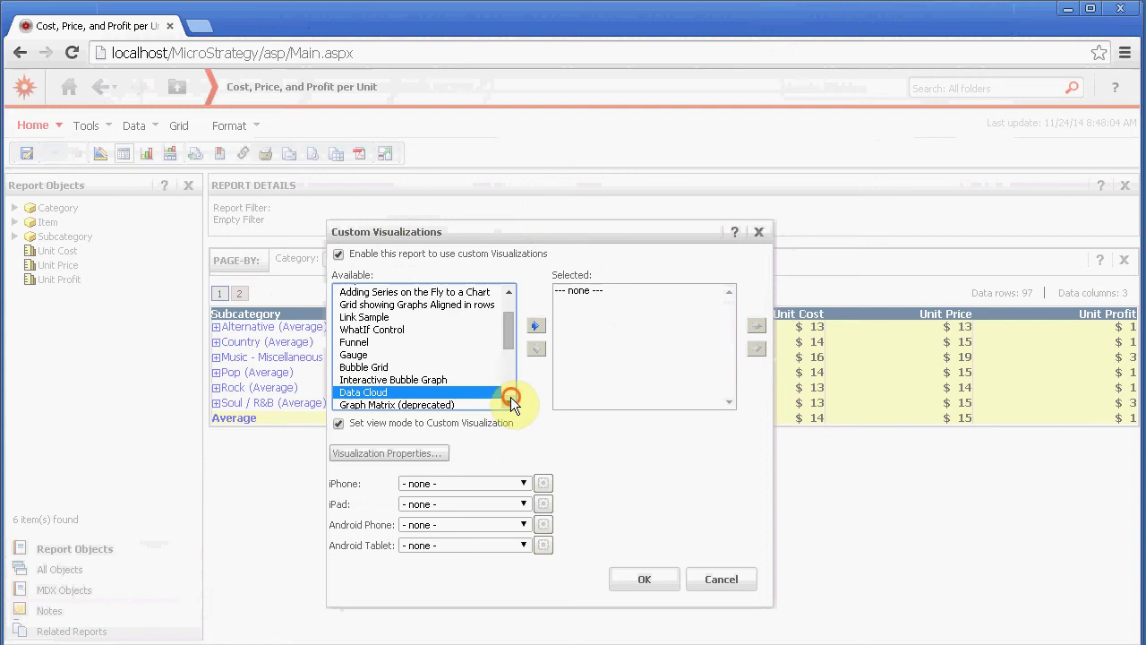
left_click(510, 397)
left_click(510, 397)
left_click(362, 312)
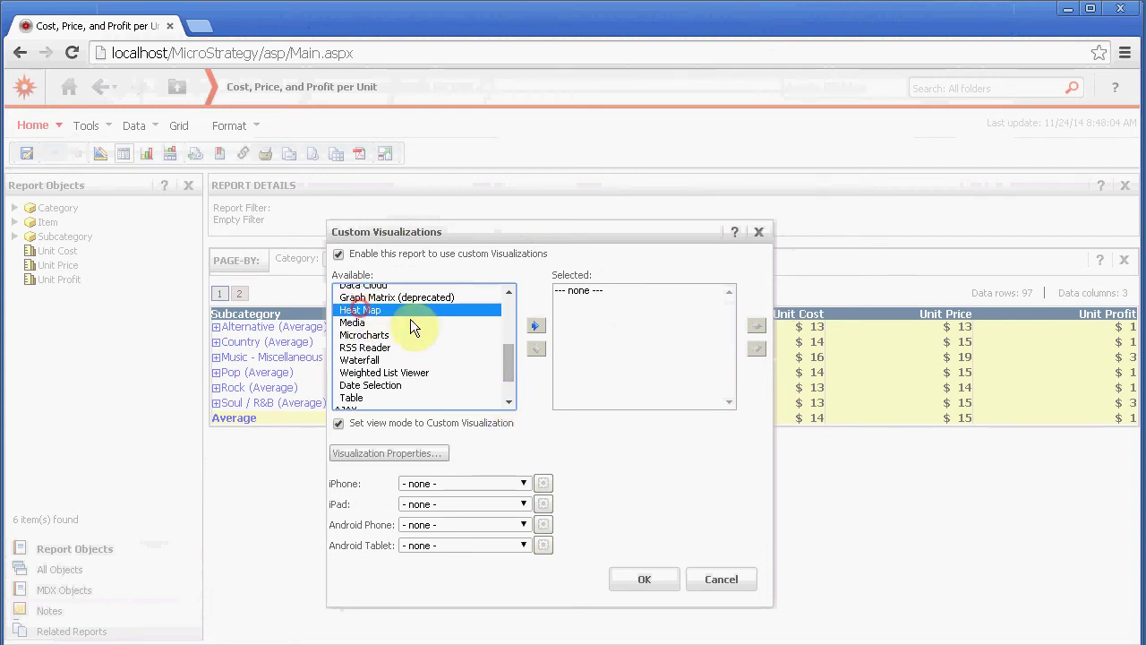
left_click(353, 363)
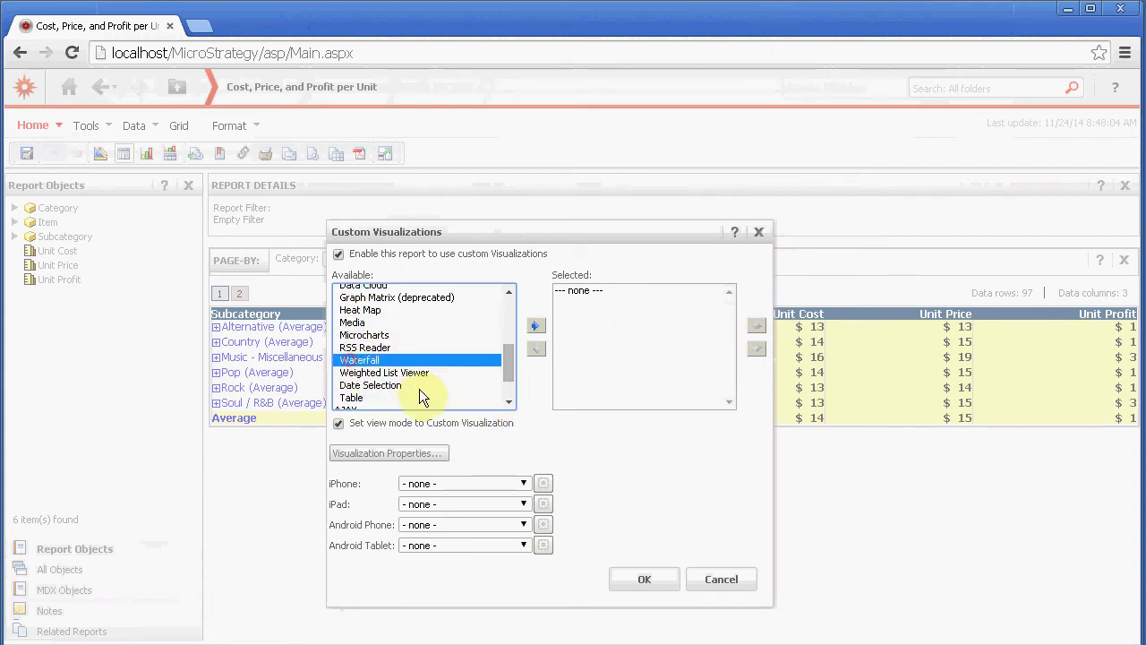
left_click(375, 385)
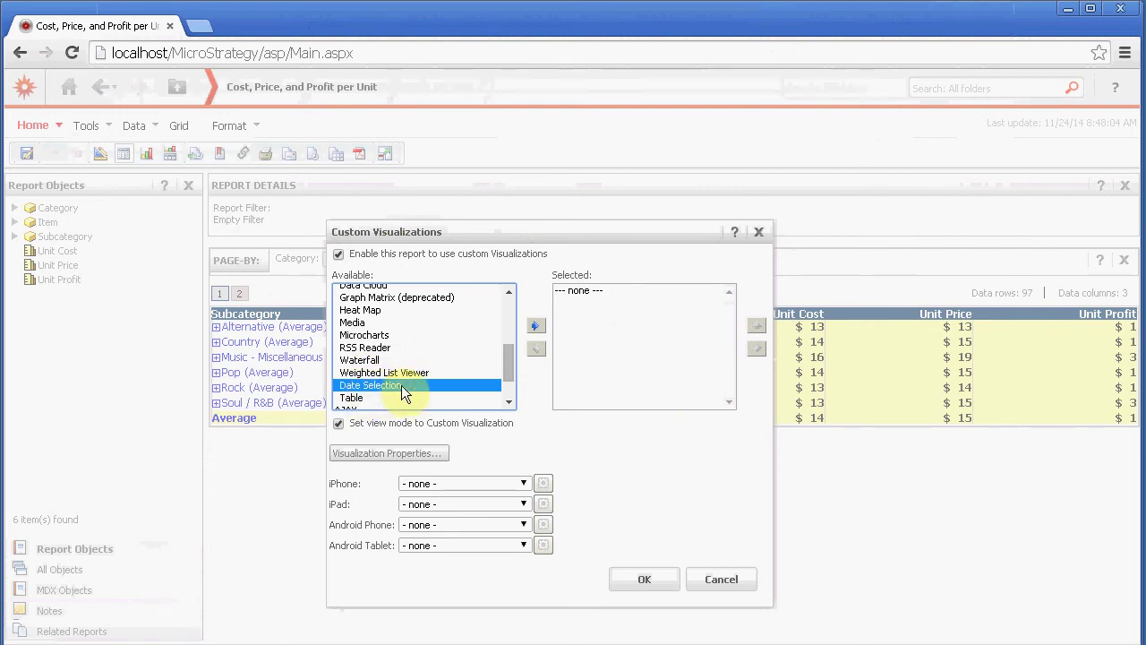
left_click(361, 398)
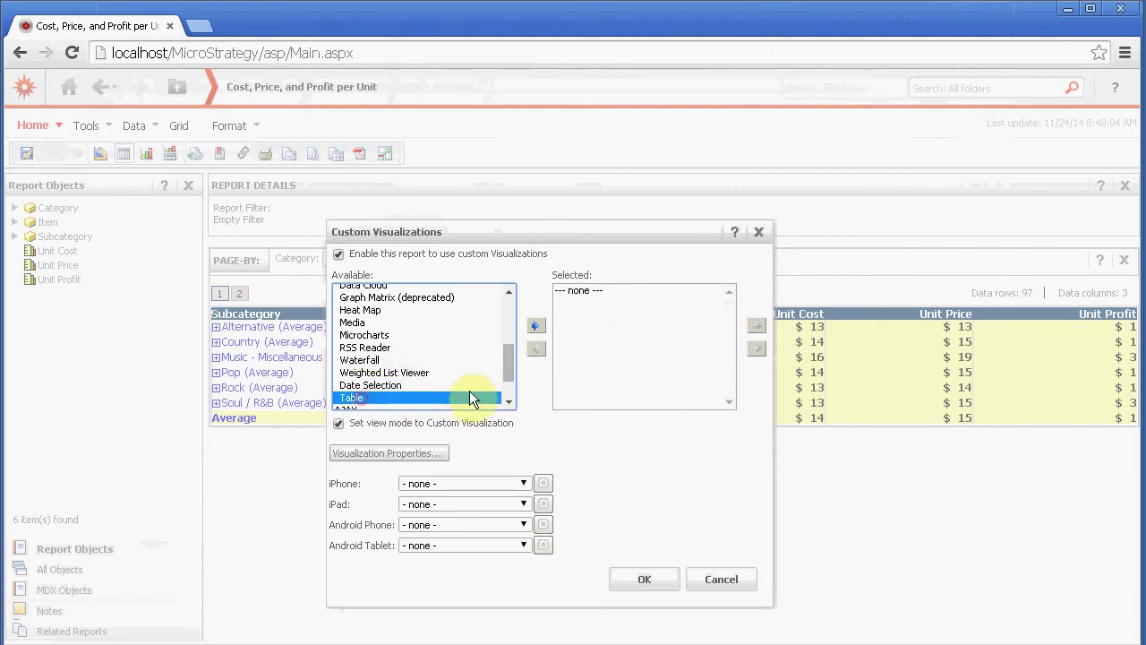
left_click_drag(510, 360, 510, 387)
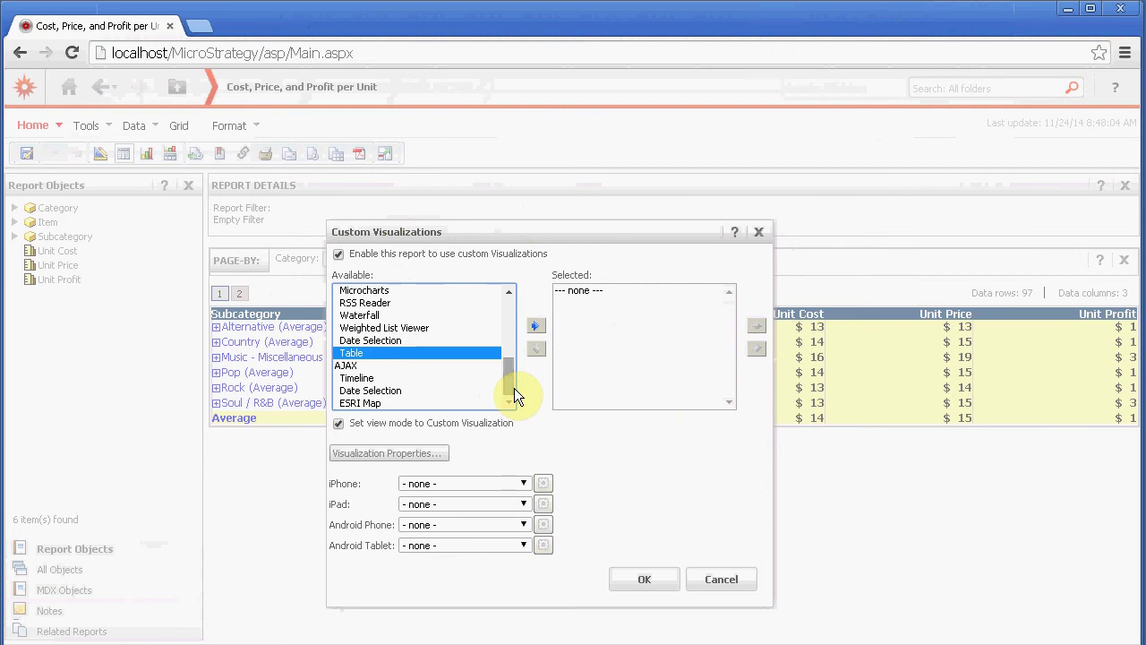
left_click_drag(514, 388, 502, 279)
left_click(349, 290)
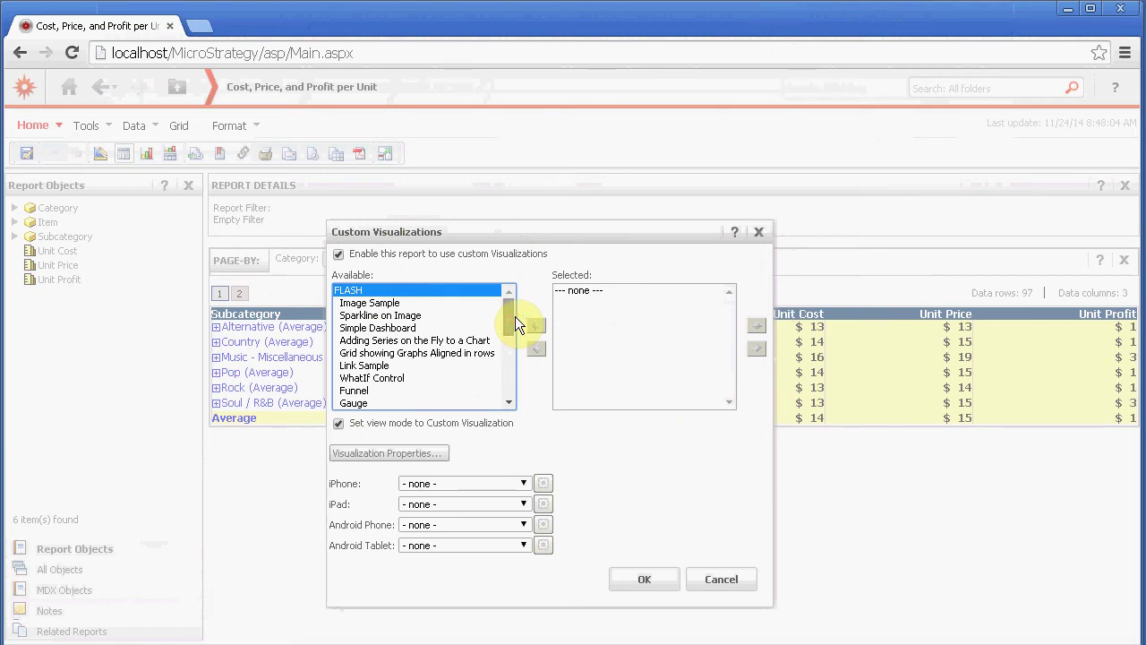
left_click_drag(510, 316, 510, 331)
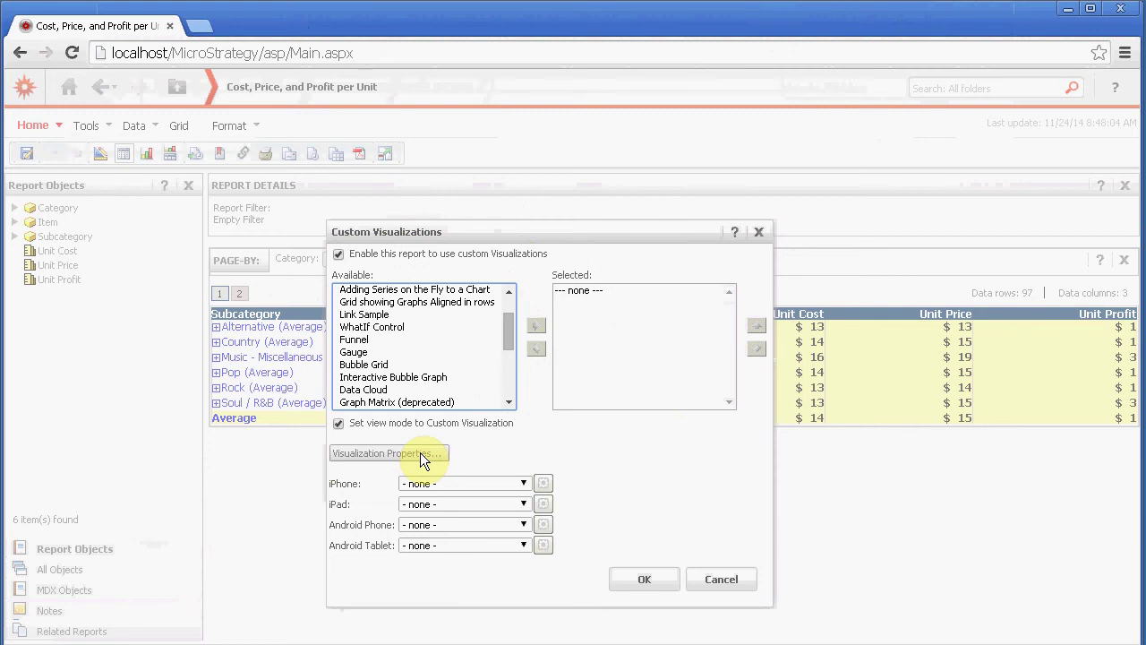
Choose Map as the report's iPhone custom visualization.
left_click_drag(509, 332, 510, 371)
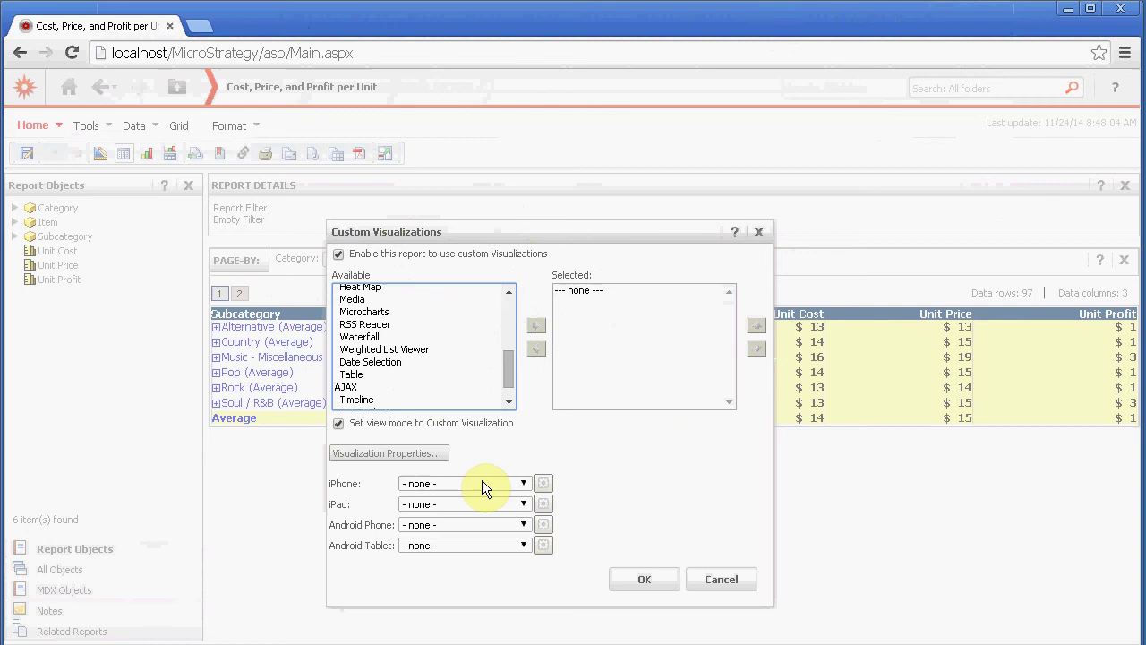
left_click(524, 483)
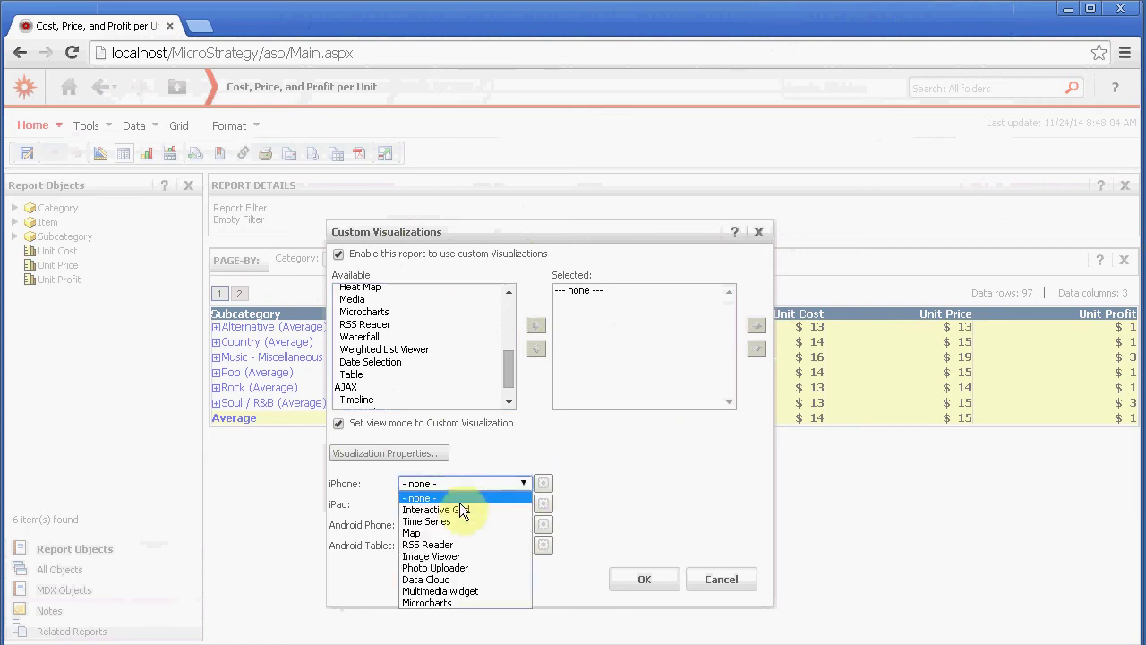
left_click(415, 535)
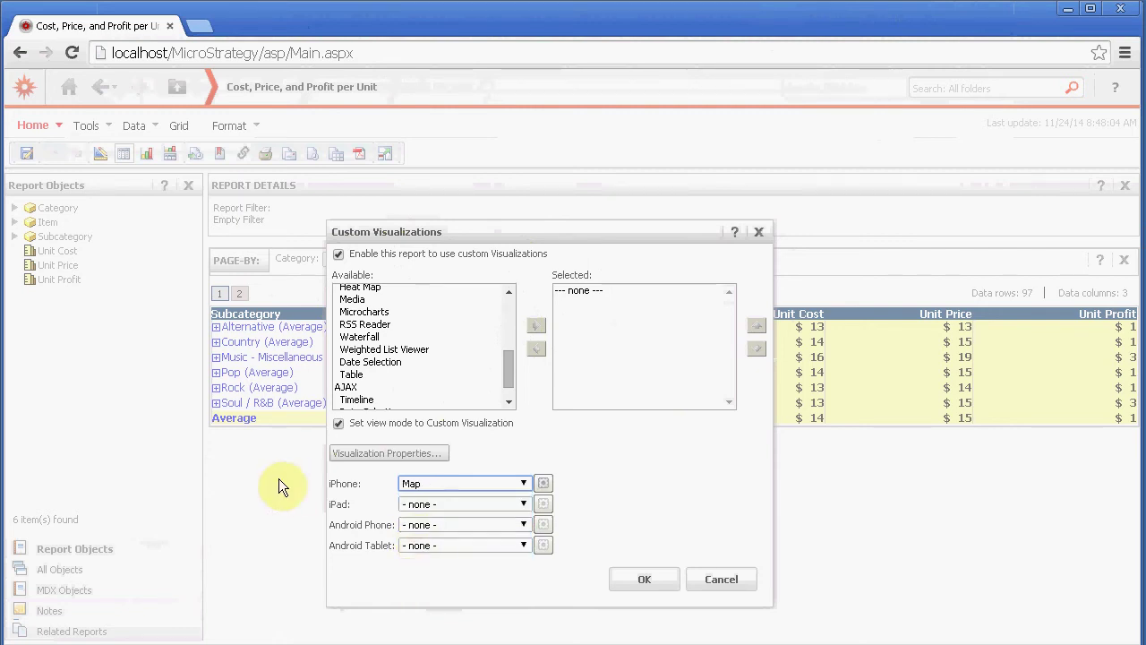
left_click(543, 484)
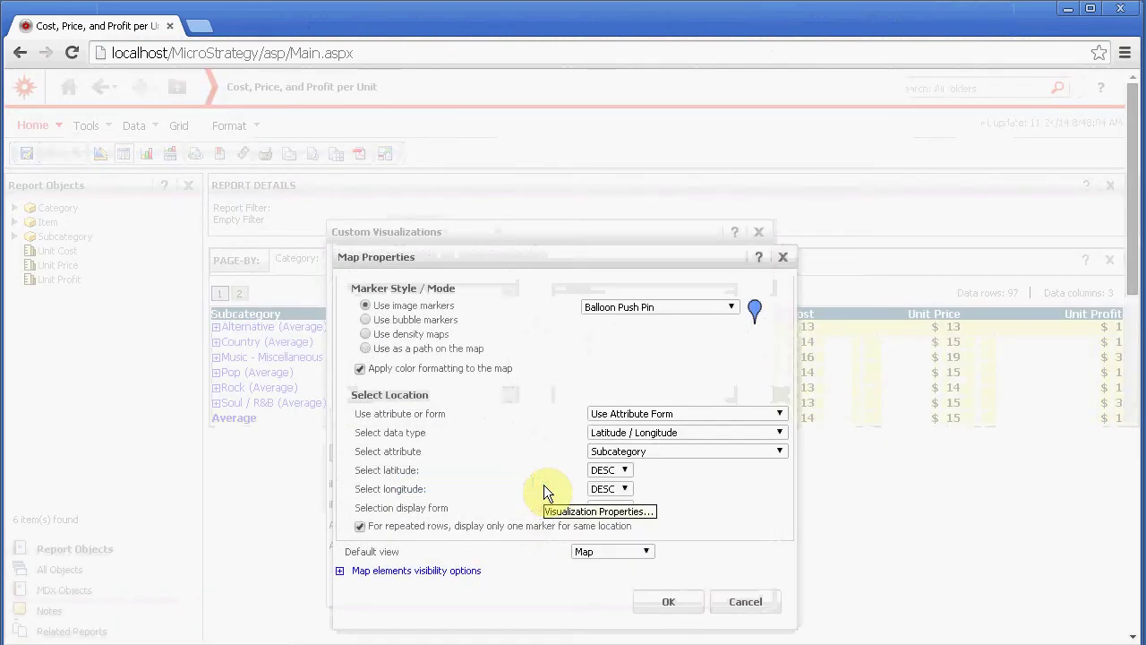
left_click(694, 305)
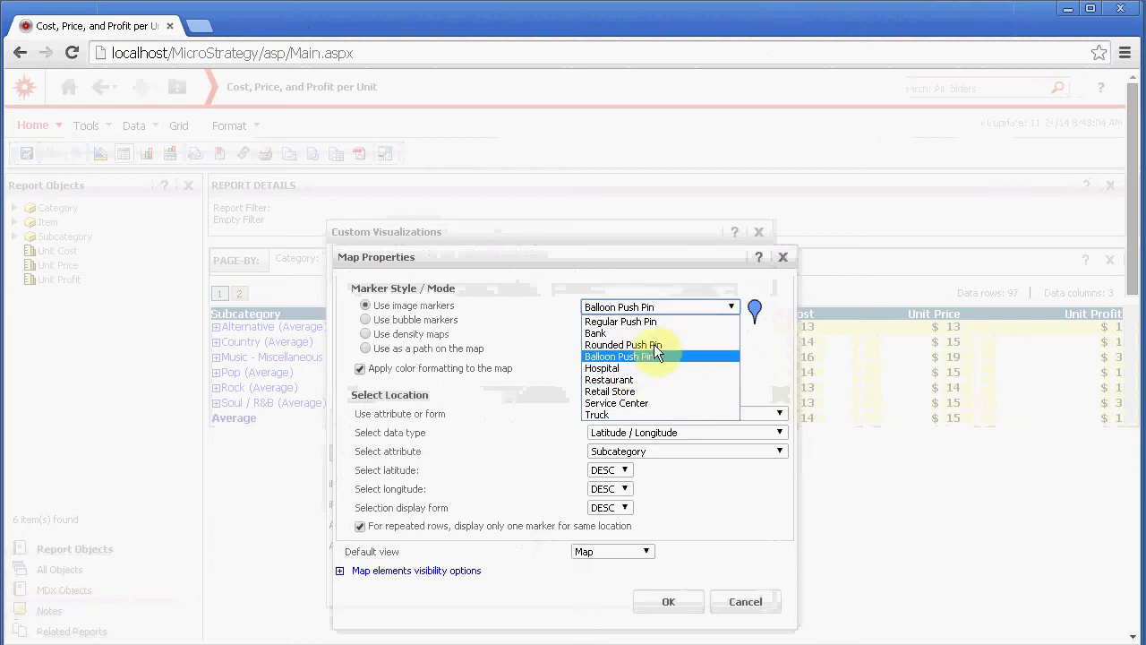
left_click(609, 345)
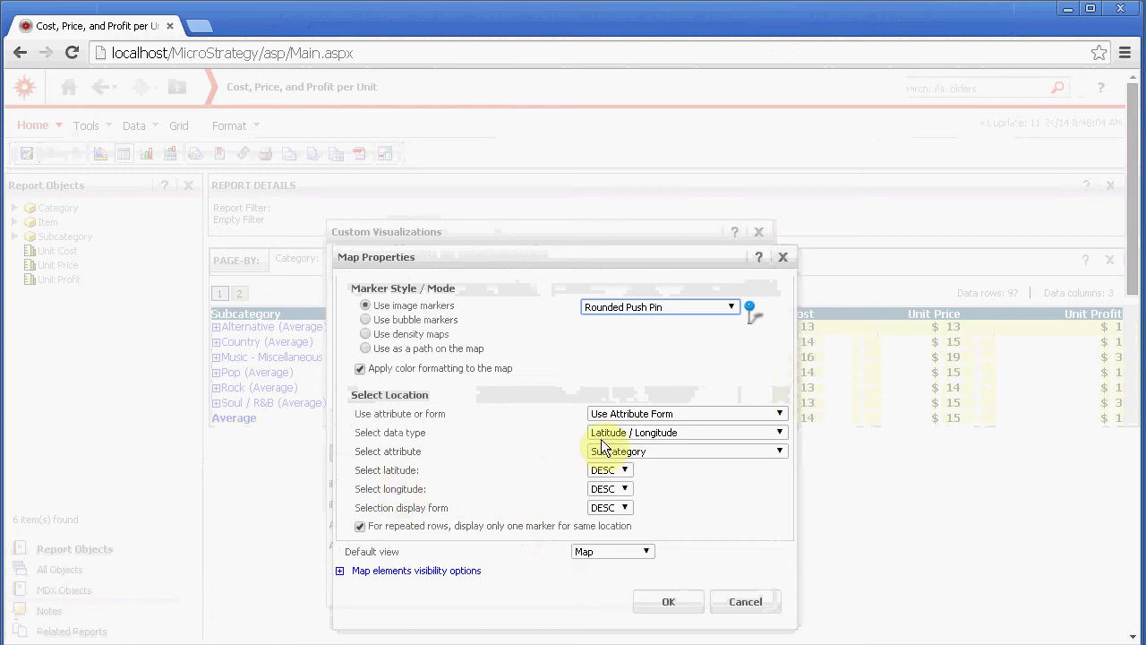
left_click(626, 452)
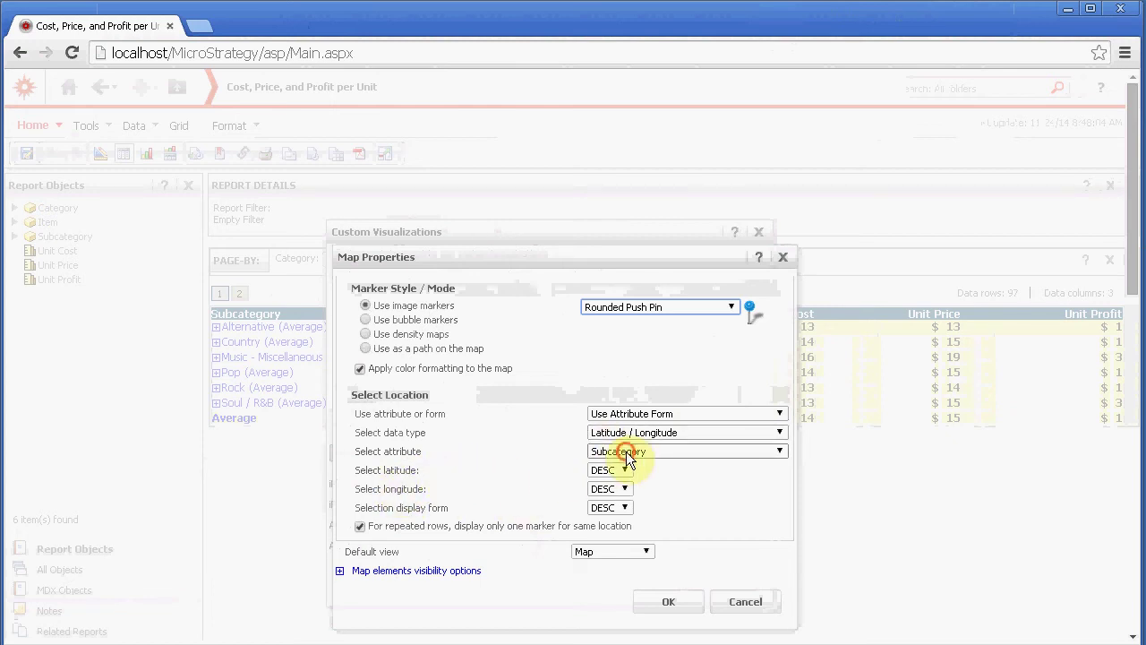
left_click(626, 463)
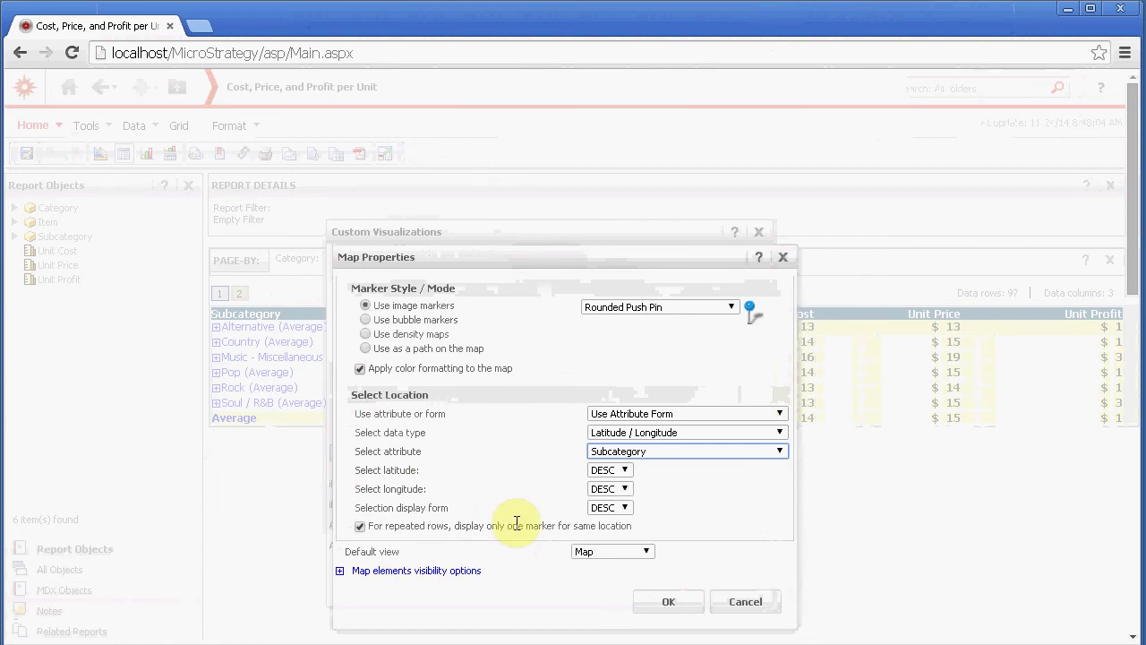
left_click(340, 571)
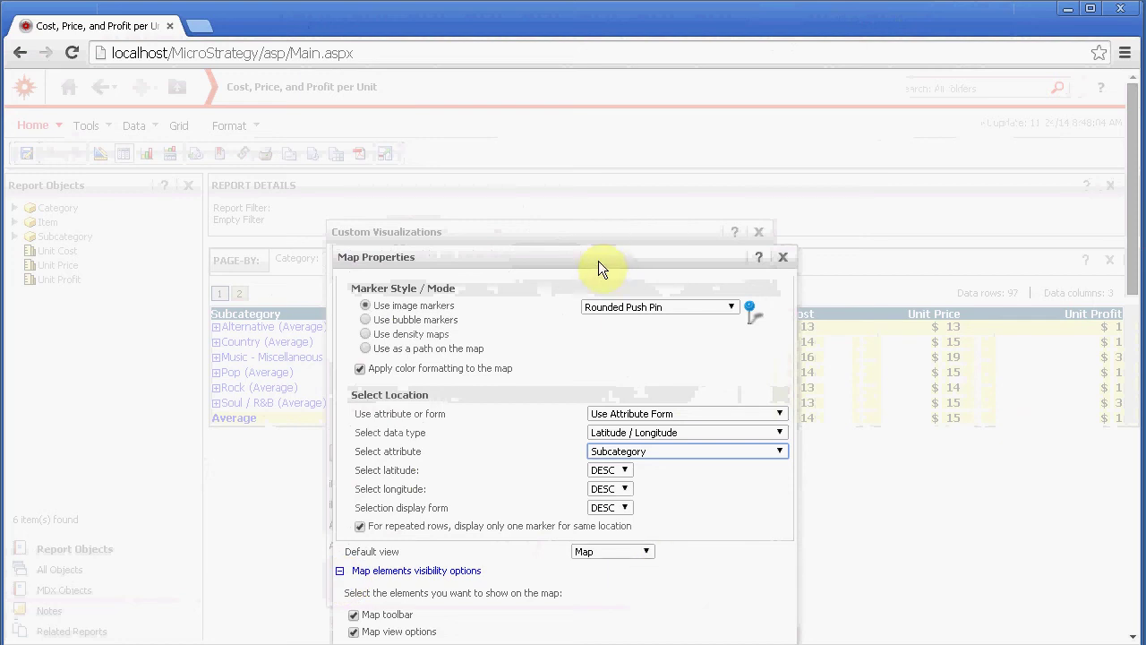
left_click_drag(598, 261, 601, 172)
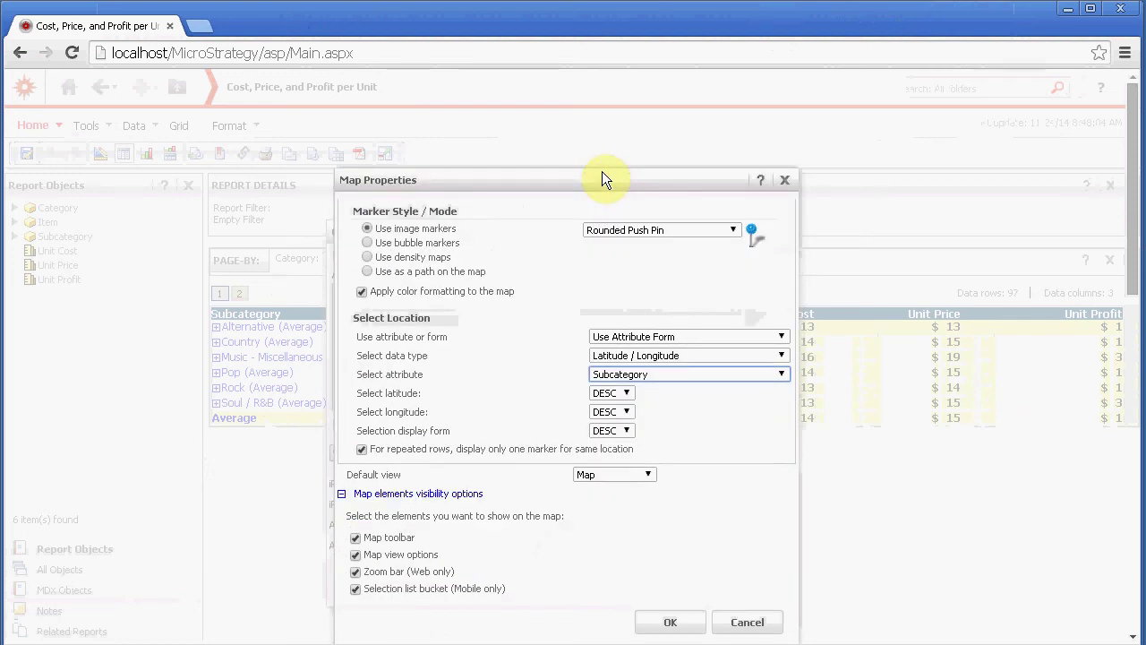
left_click(341, 493)
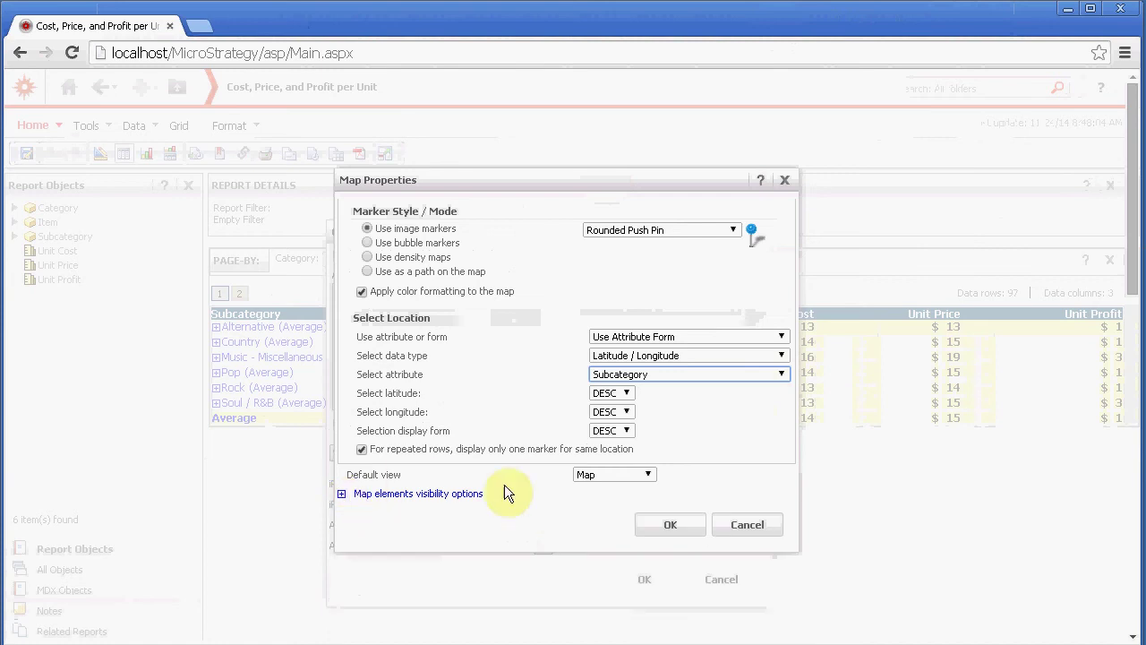
left_click(738, 529)
Keep Map for iPhone and add Gauge to the report's Selected custom visualizations.
left_click(446, 481)
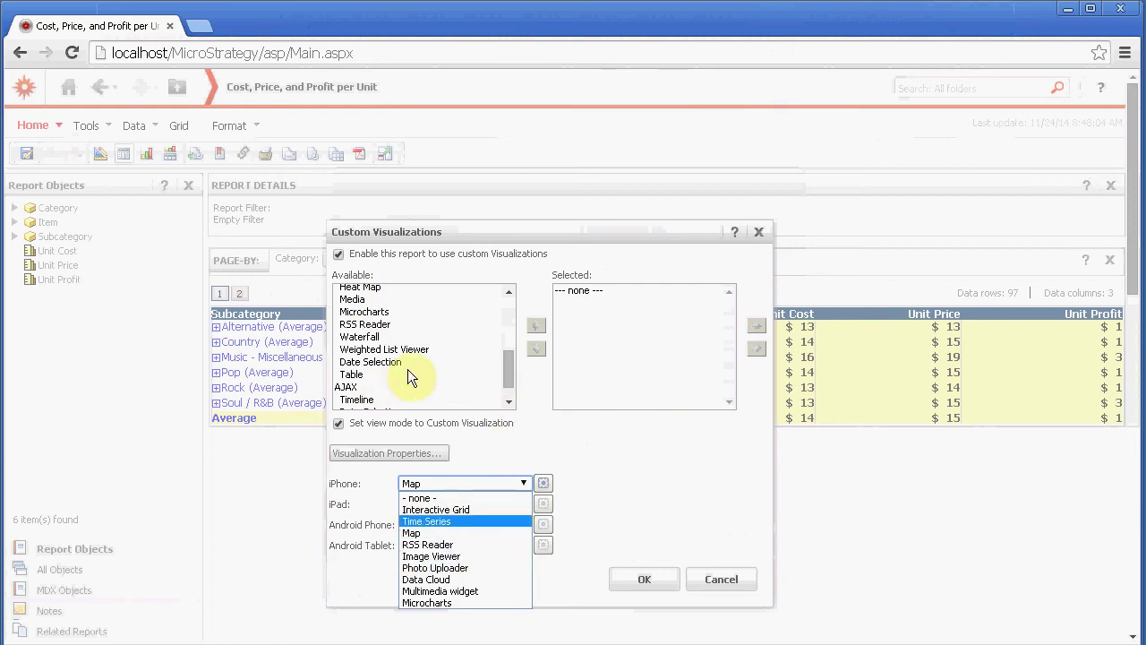
key("Up")
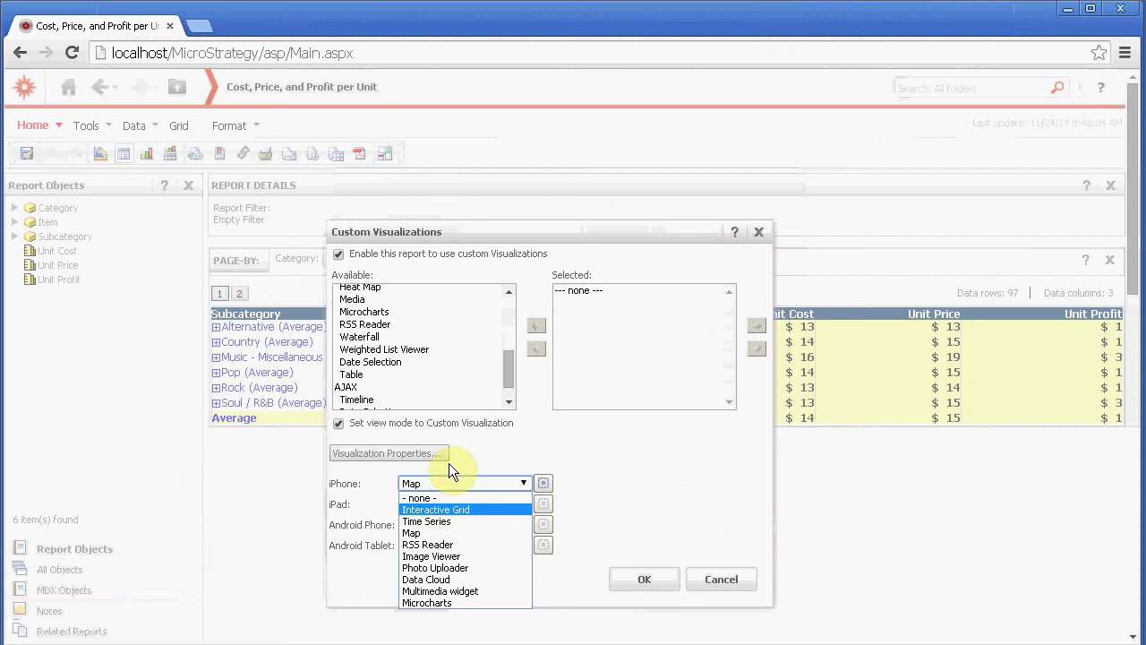
left_click(567, 499)
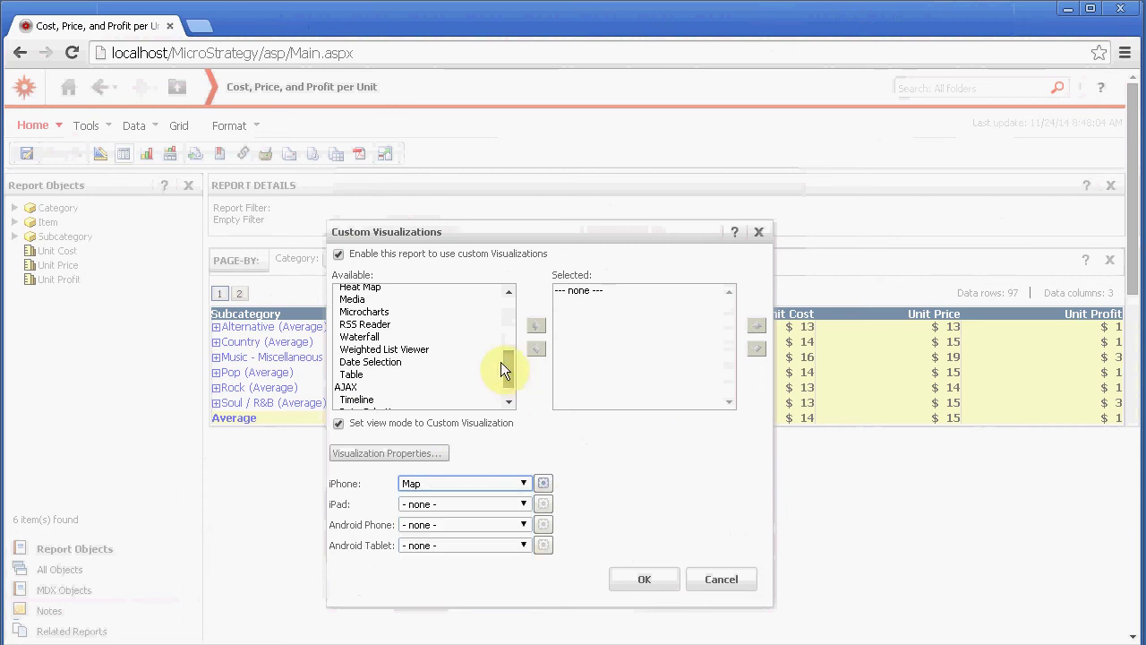
left_click_drag(507, 372, 503, 292)
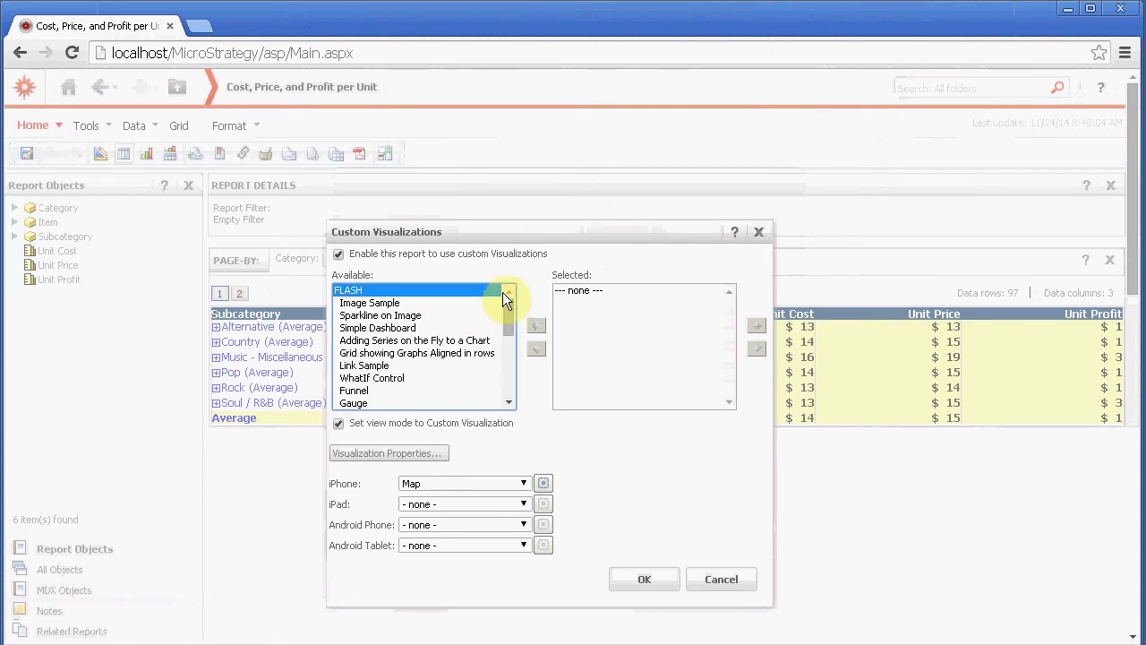
left_click_drag(507, 315, 512, 335)
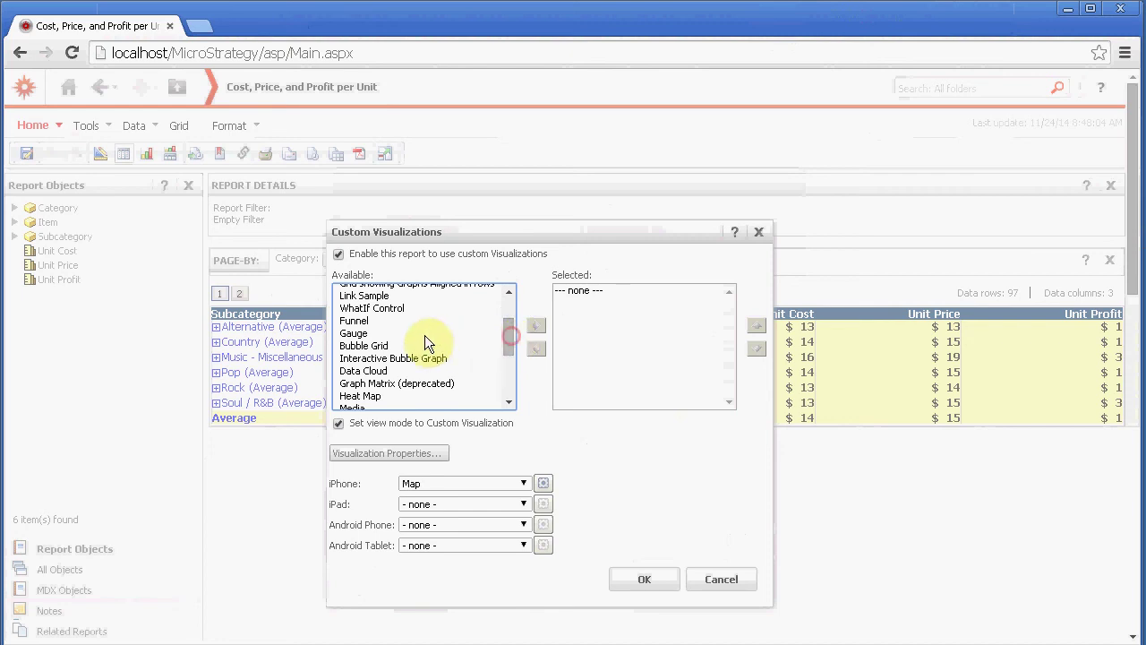
left_click(356, 333)
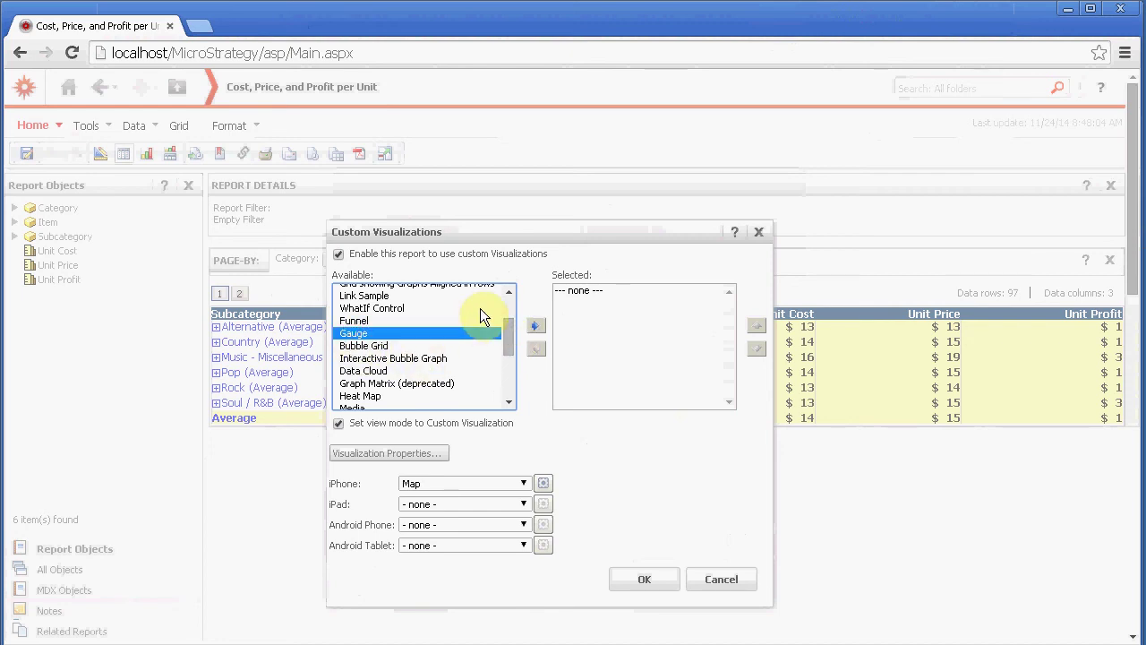
left_click(534, 333)
Apply Gauge, then replace it with Waterfall as the report's custom visualization and apply.
left_click(648, 579)
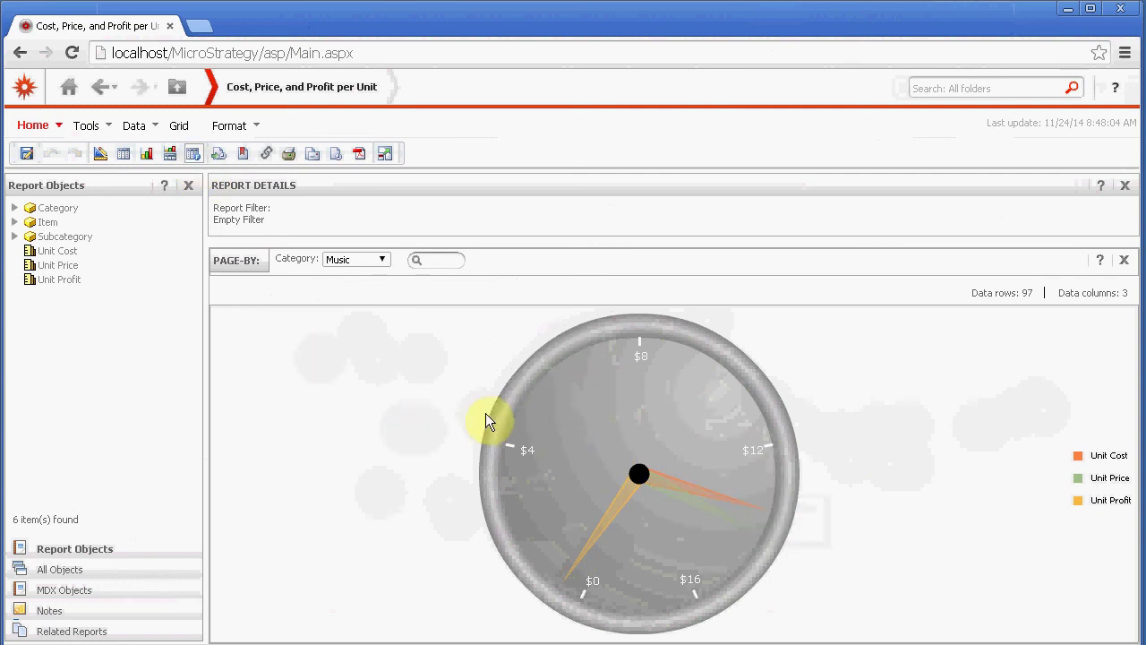
left_click(107, 131)
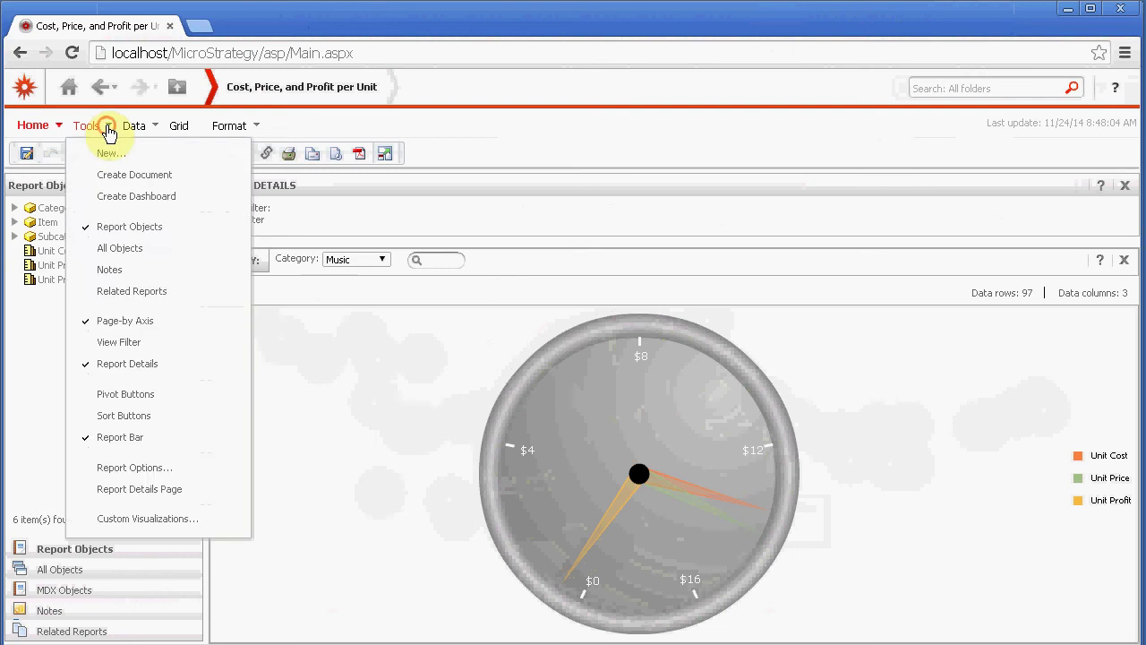
left_click(166, 523)
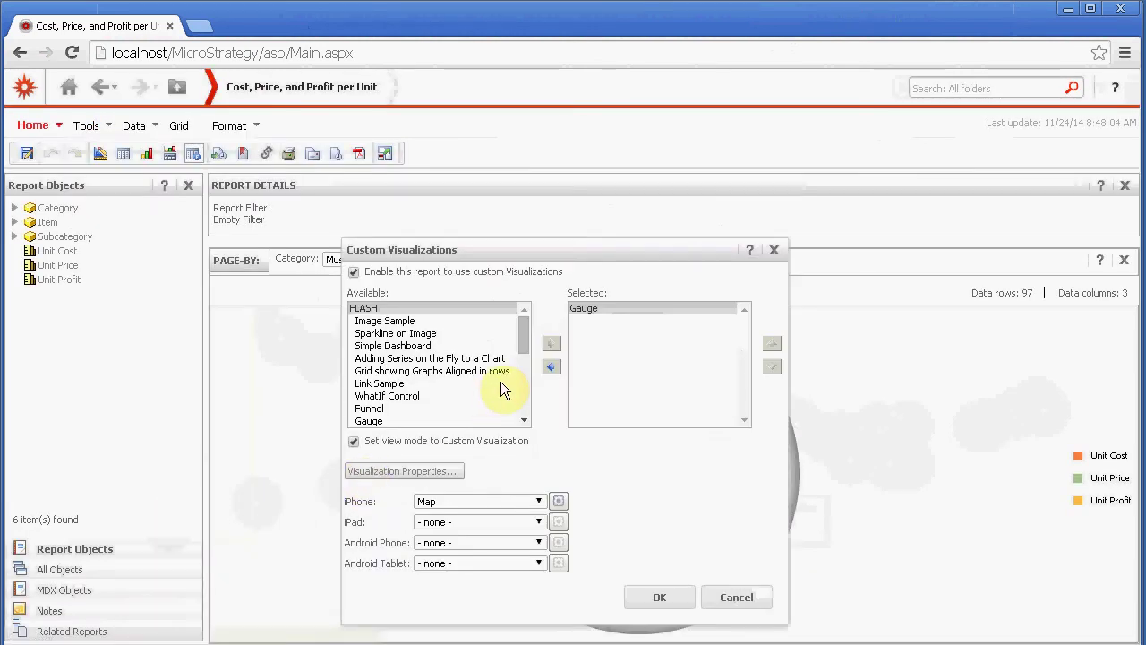
left_click(551, 367)
left_click_drag(522, 338, 523, 379)
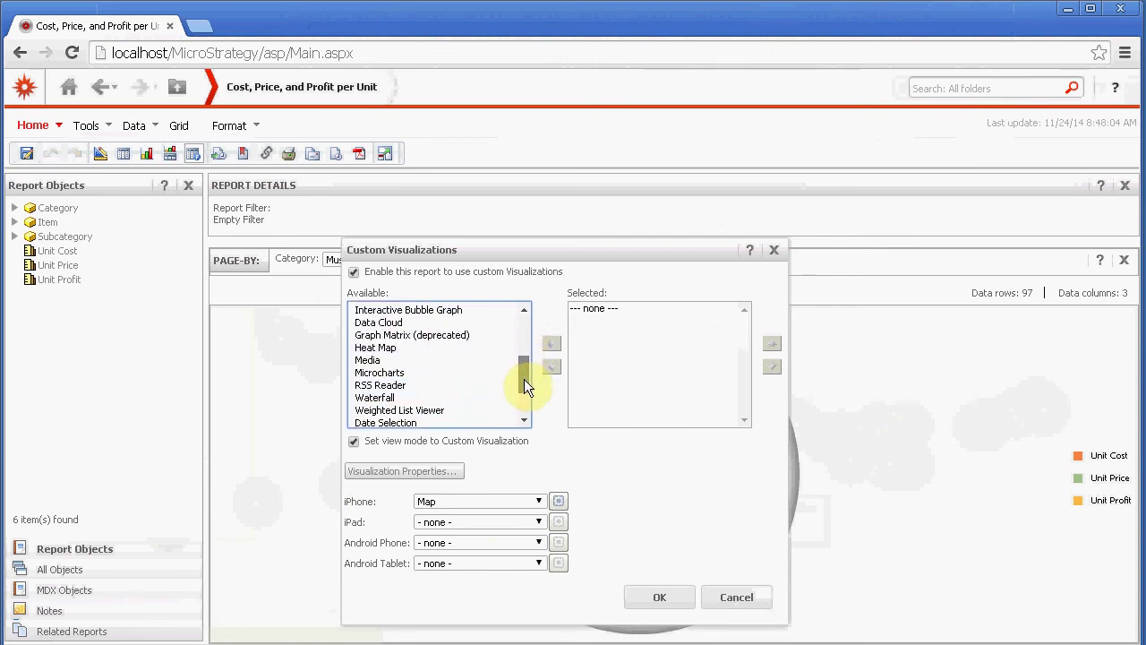
left_click(375, 397)
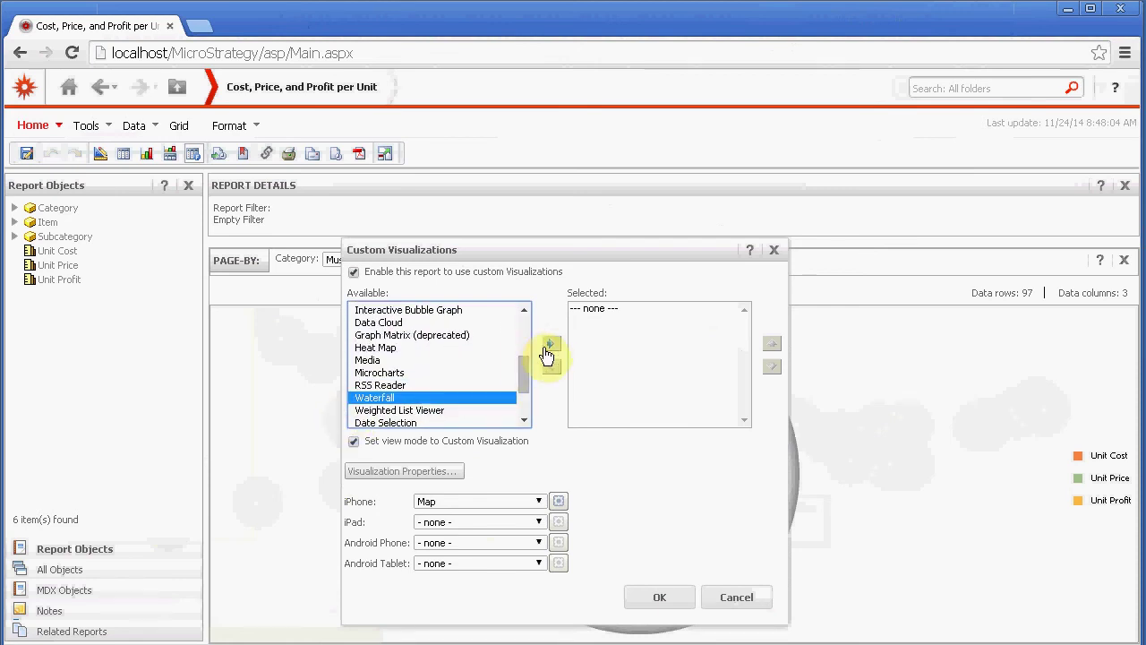
left_click(550, 345)
left_click(654, 596)
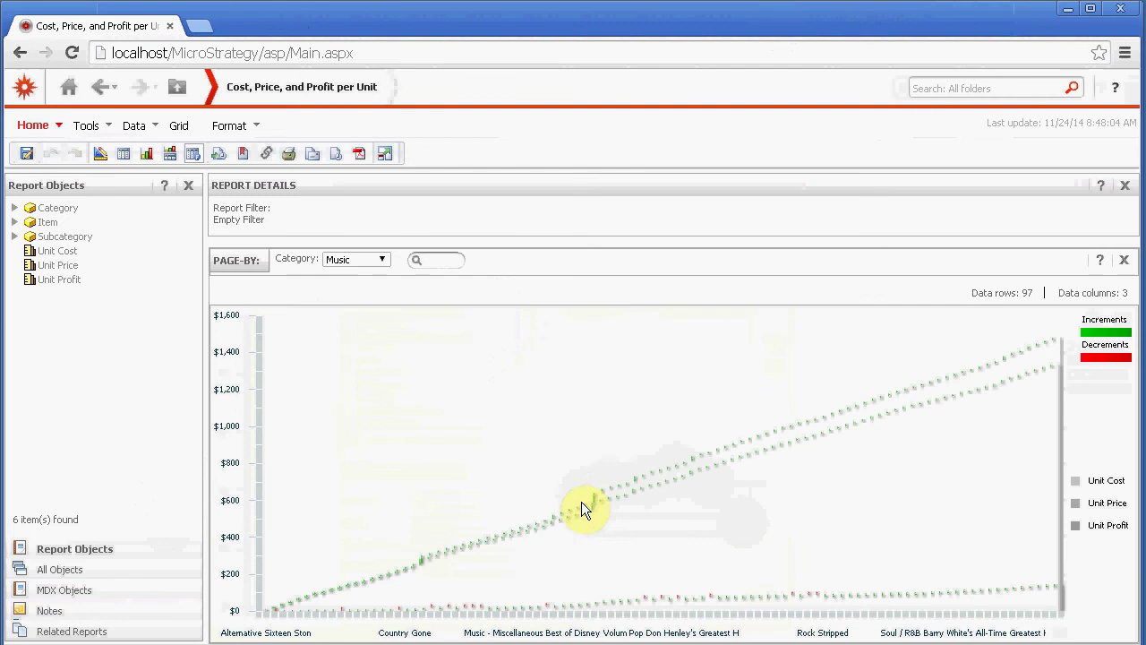
Drag The Gospel Box's waterfall point upward to raise its Unit Price as a what-if.
mouse_move(598, 492)
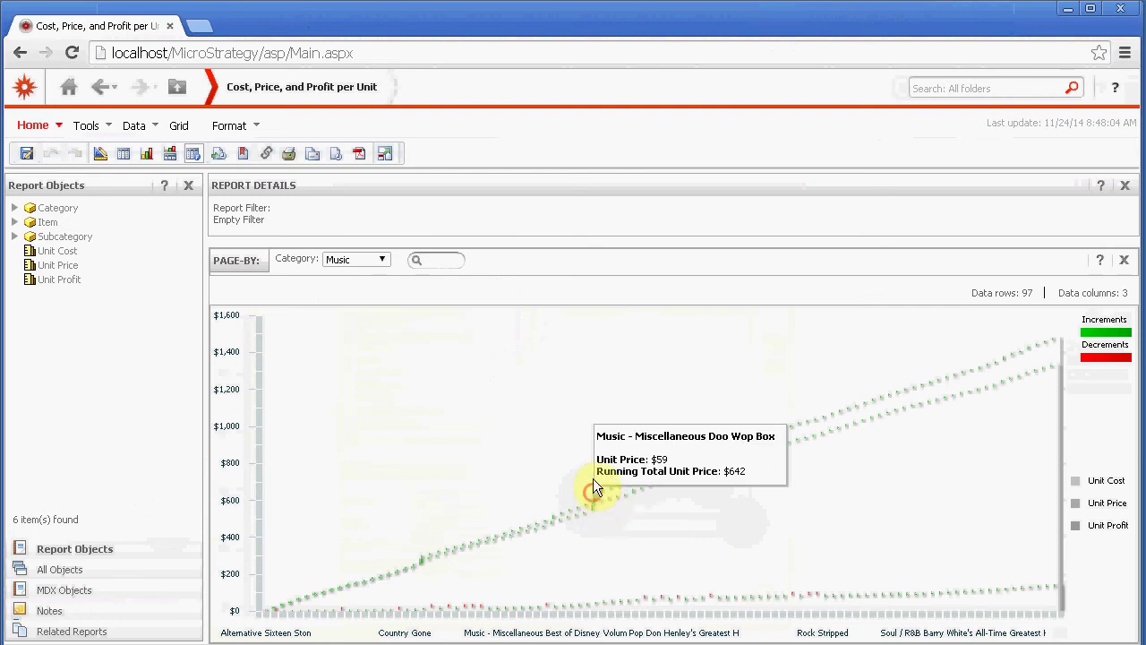
mouse_move(639, 484)
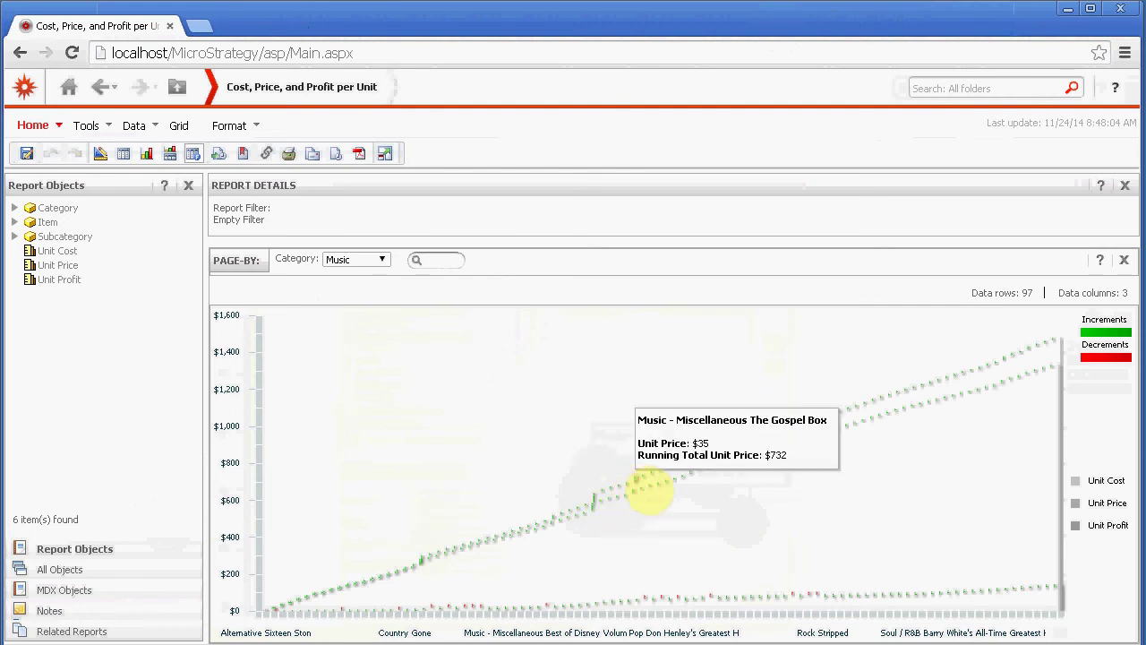
left_click_drag(635, 483, 624, 402)
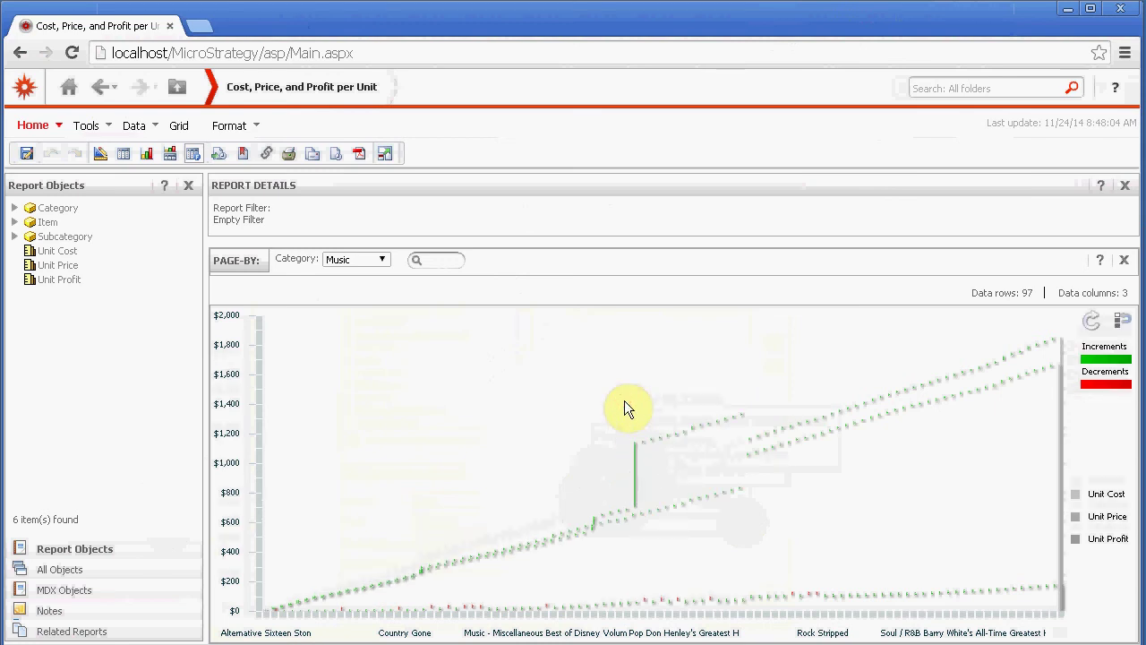
right_click(633, 459)
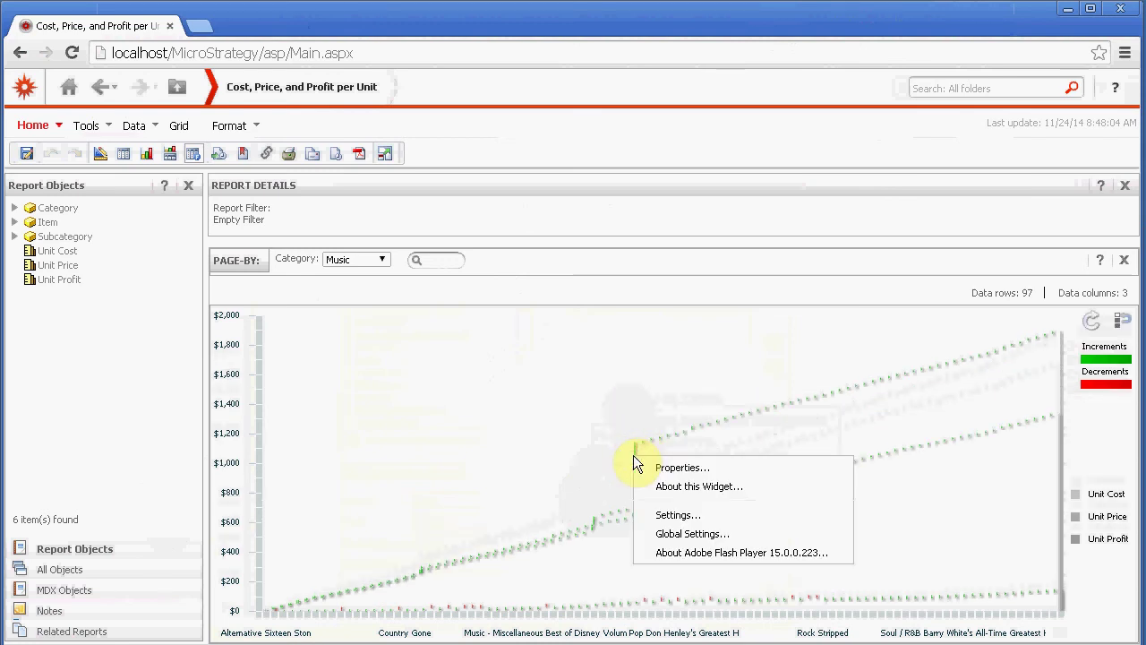
Review the Waterfall properties' data, what-if and colour settings, then close them unchanged.
left_click(667, 464)
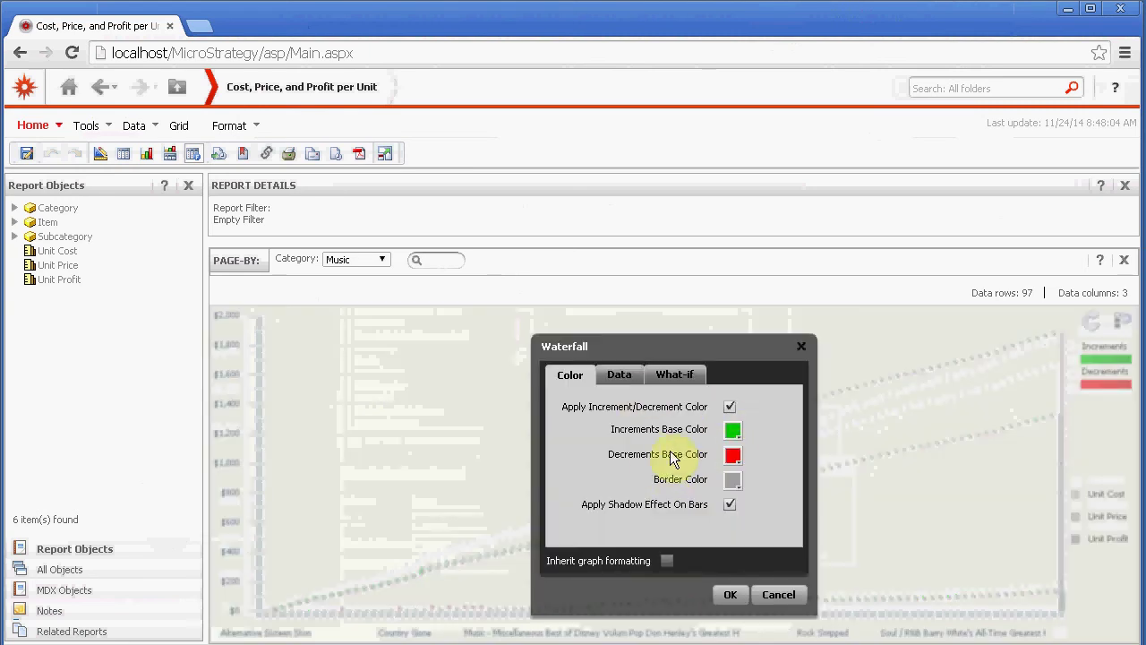
left_click(620, 374)
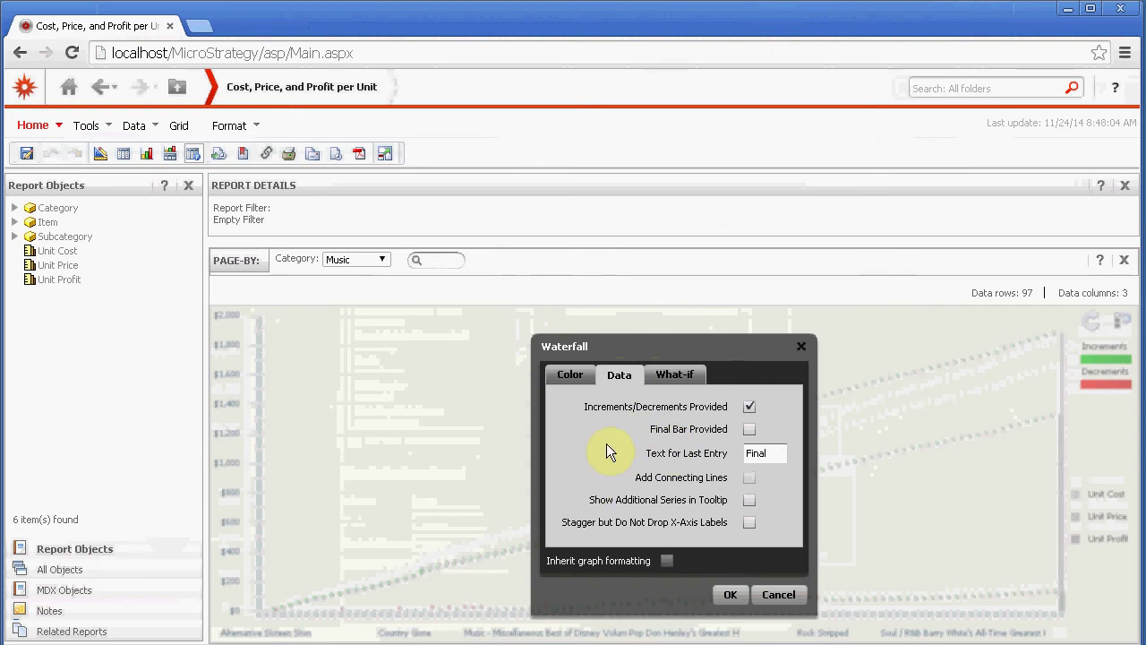
left_click(673, 374)
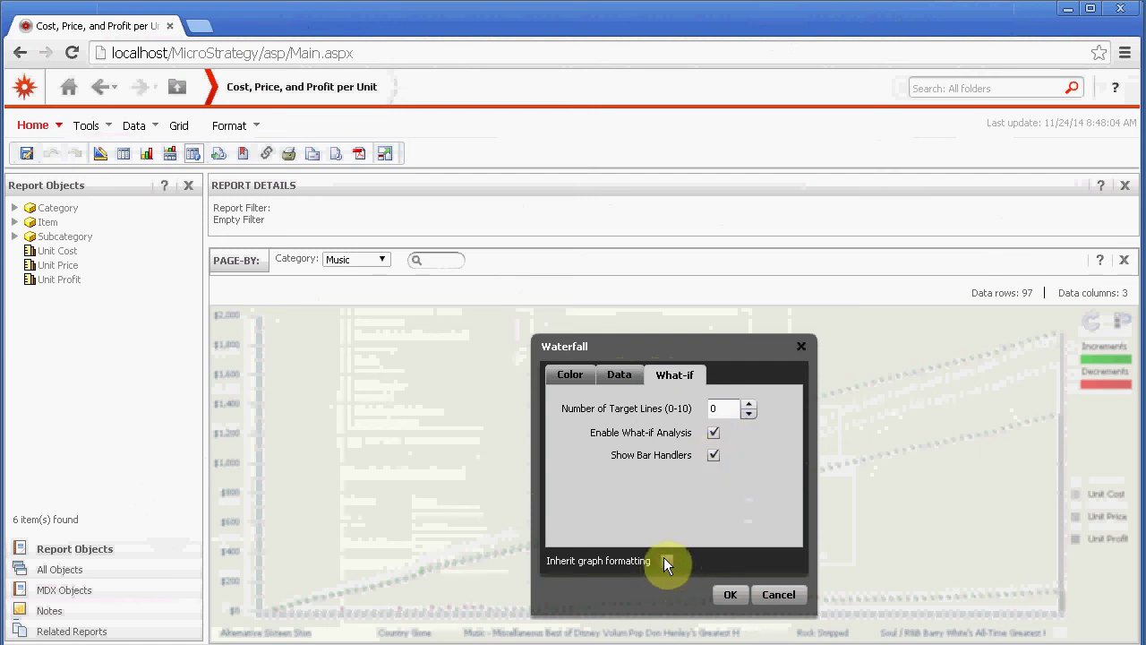
left_click(568, 376)
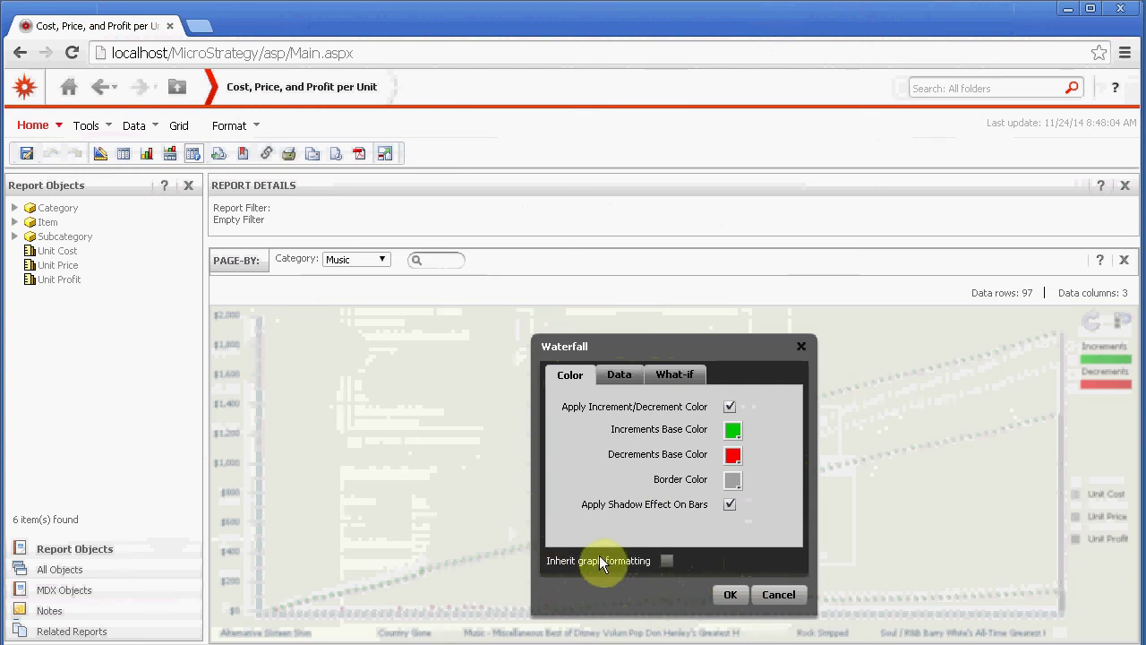
left_click(730, 593)
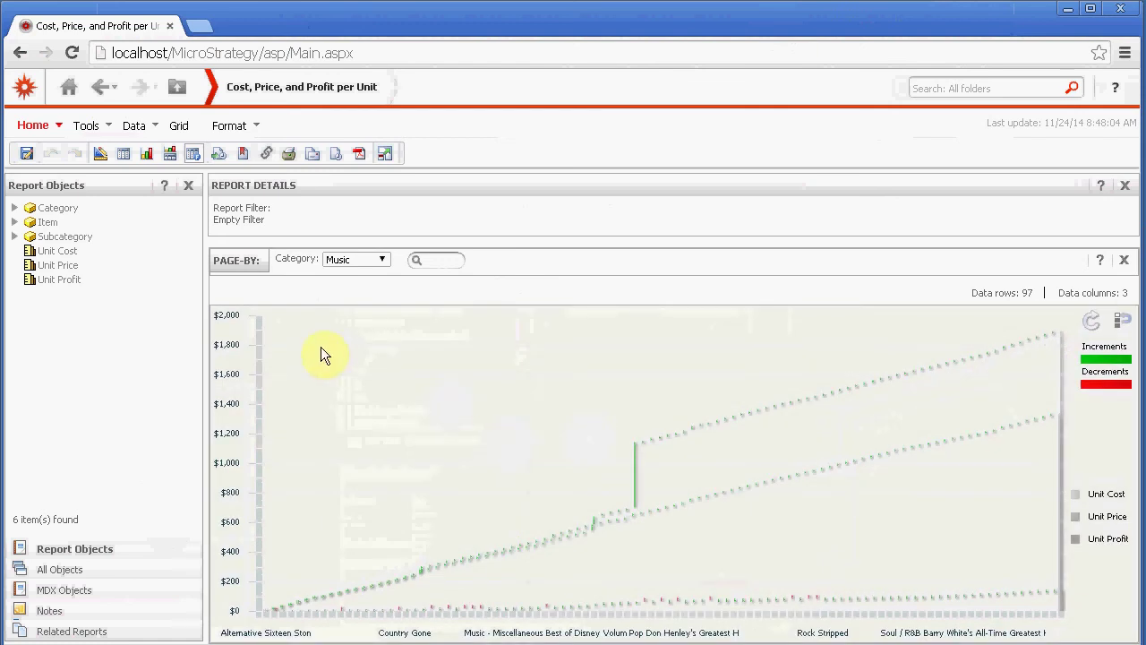
In Design Mode, switch the Cost, Price, and Profit per Unit report to a Vertical line graph and run it.
left_click(98, 153)
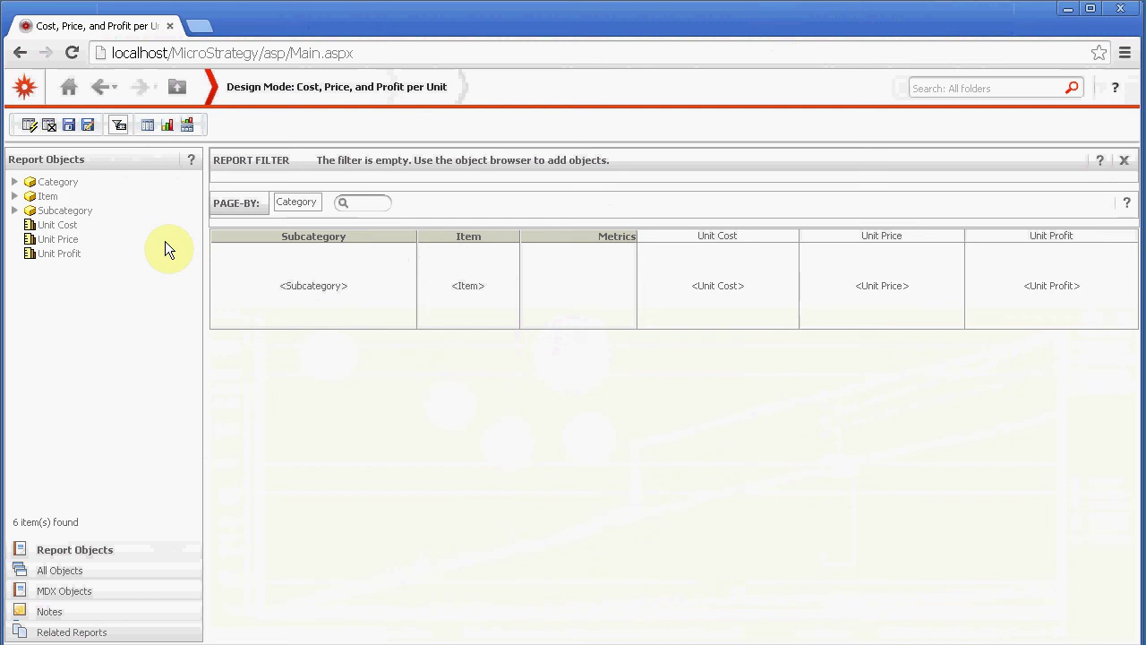
left_click(169, 130)
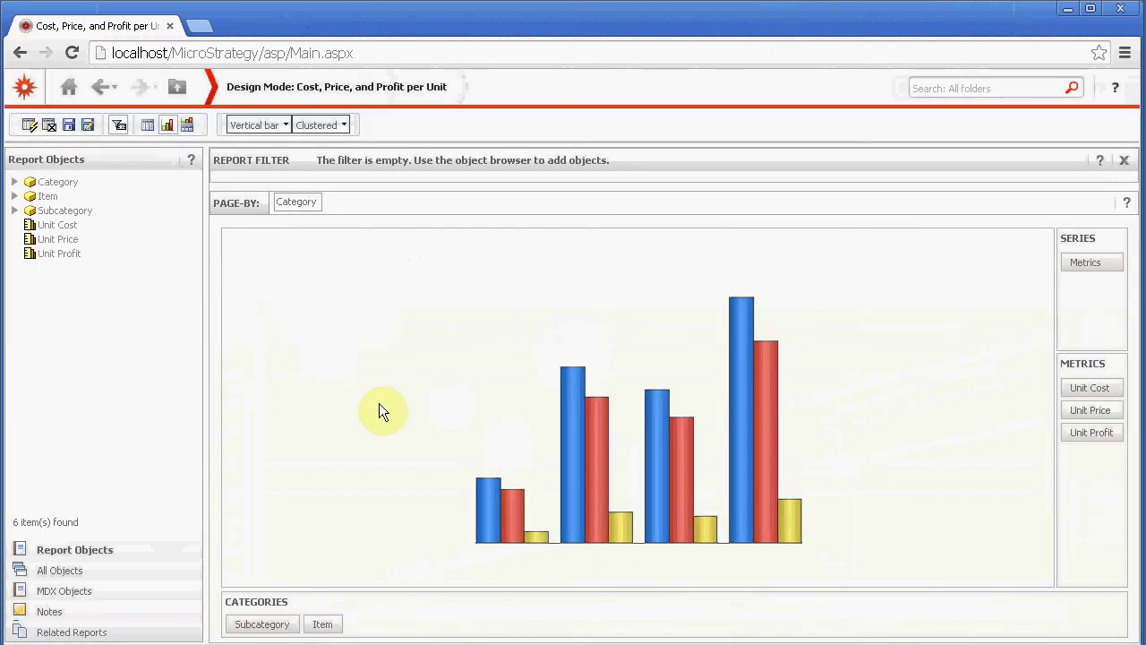
left_click(285, 126)
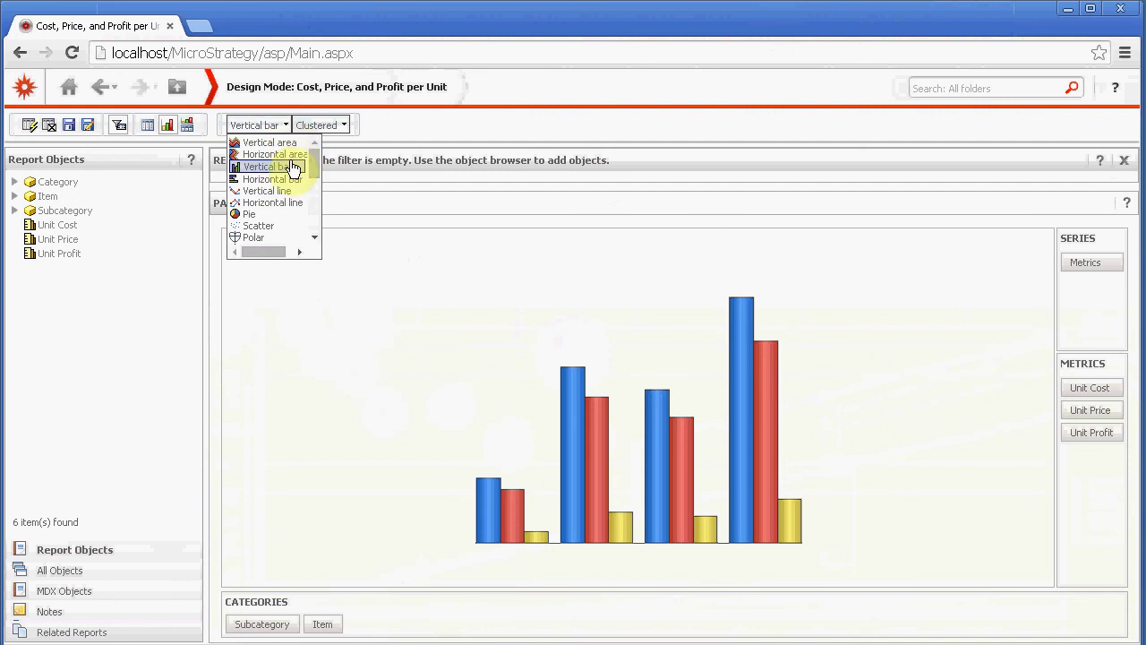
left_click(271, 191)
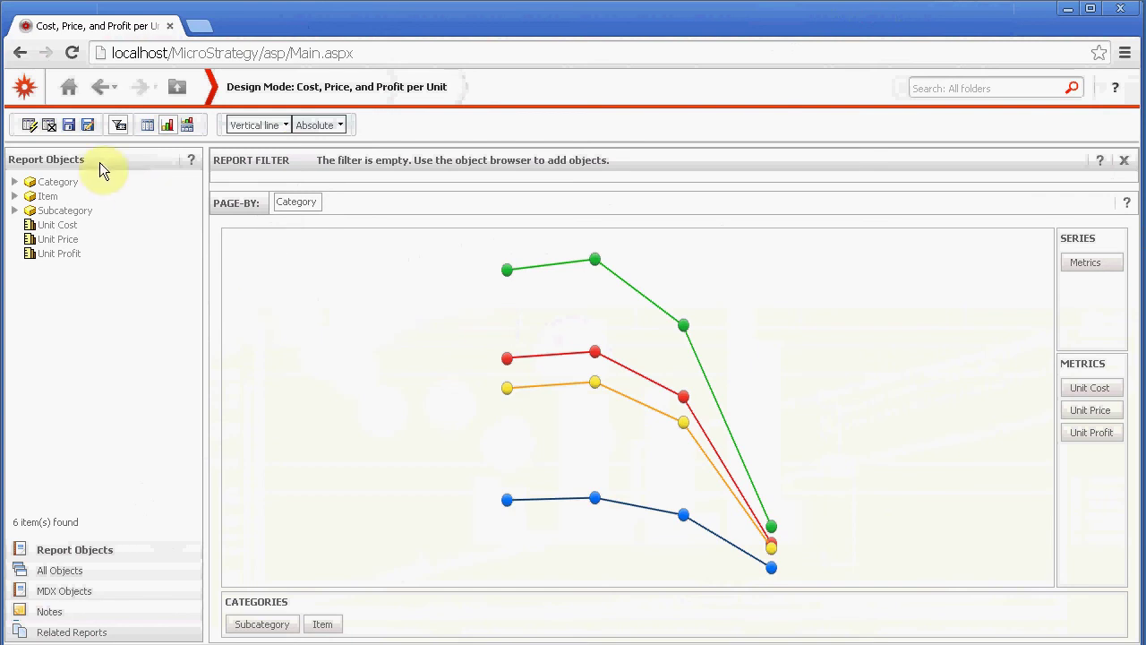
left_click(29, 126)
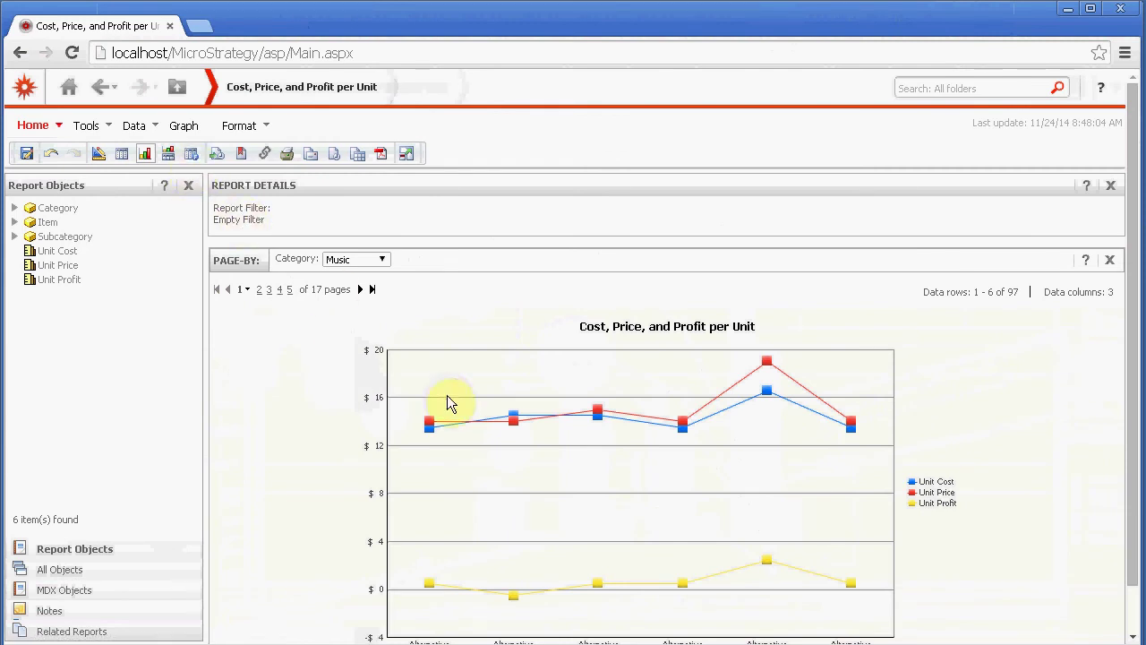
Open the Unit Price line's Format settings and browse the font, advanced and number panels, leaving them unchanged.
right_click(469, 423)
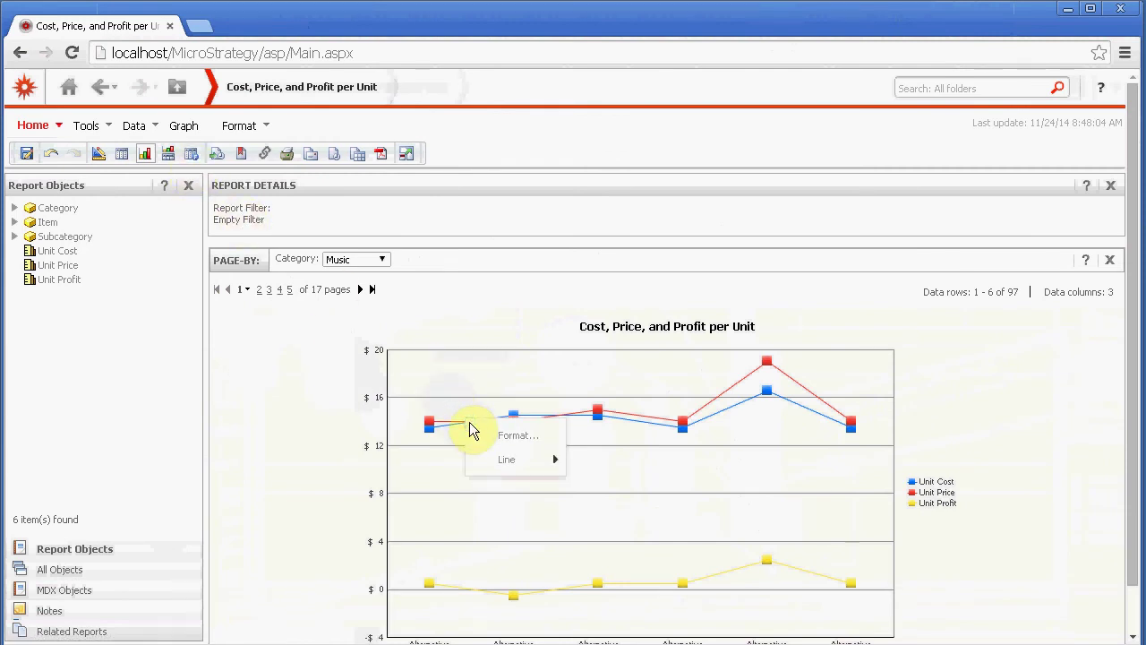
left_click(528, 437)
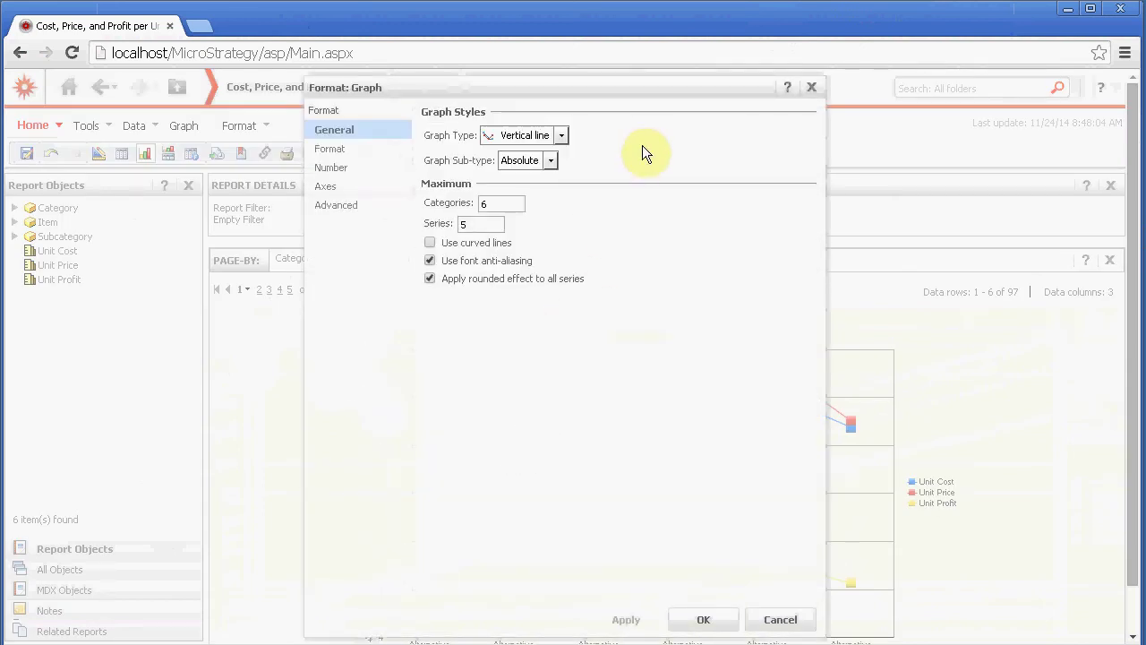
left_click(331, 151)
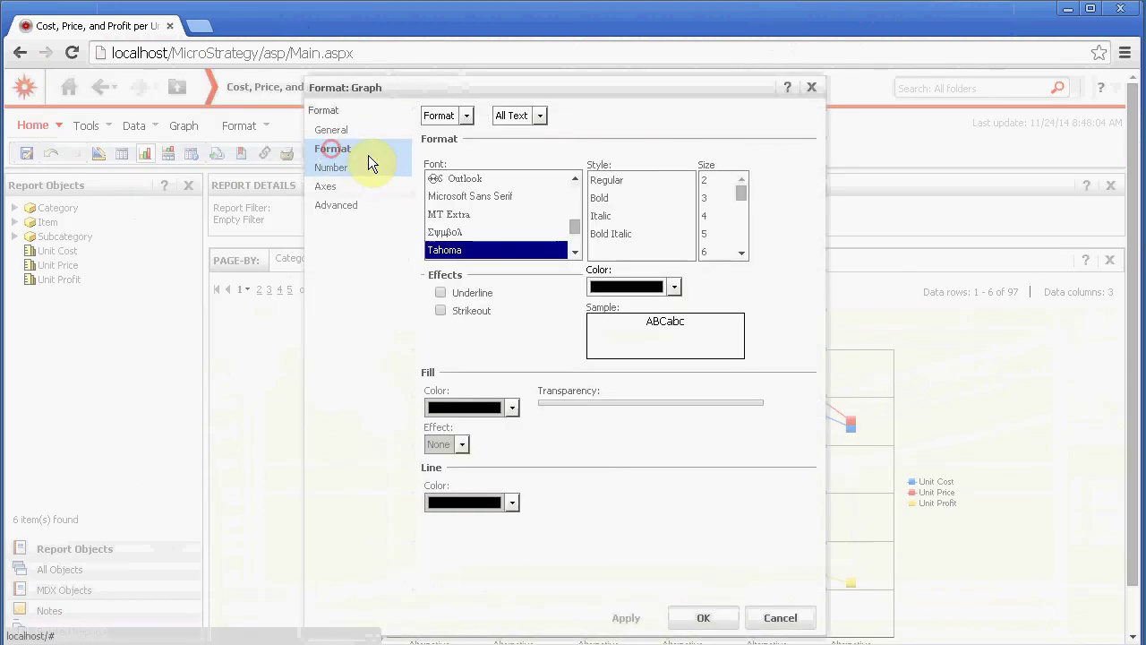
left_click(598, 216)
left_click(484, 255)
left_click(340, 204)
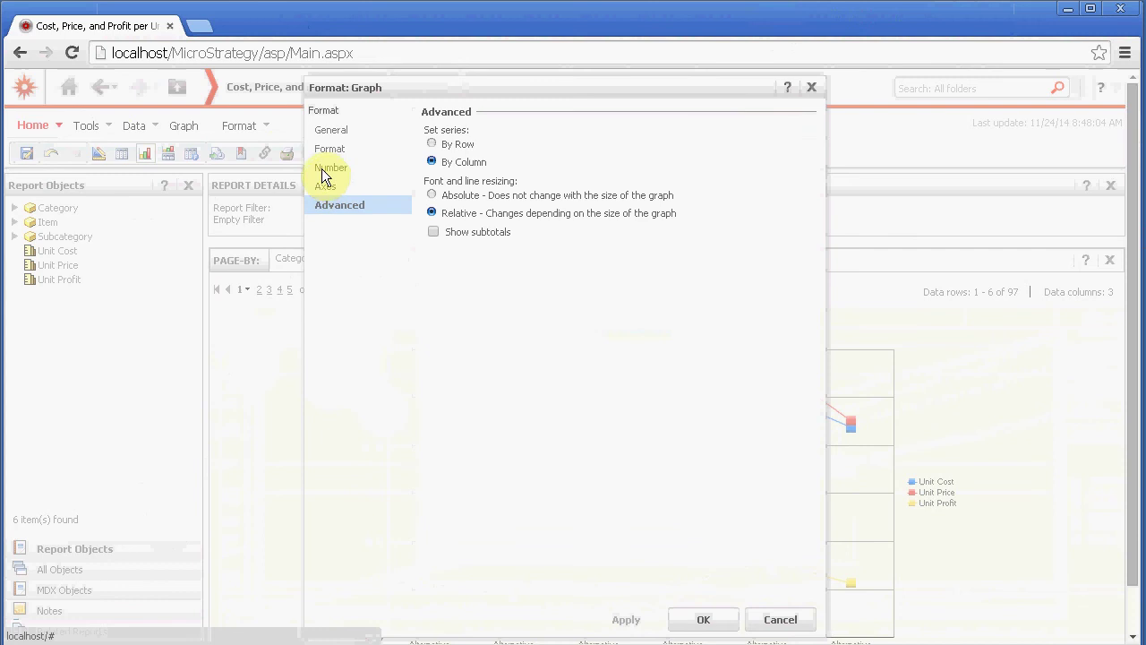
left_click(321, 167)
left_click(320, 152)
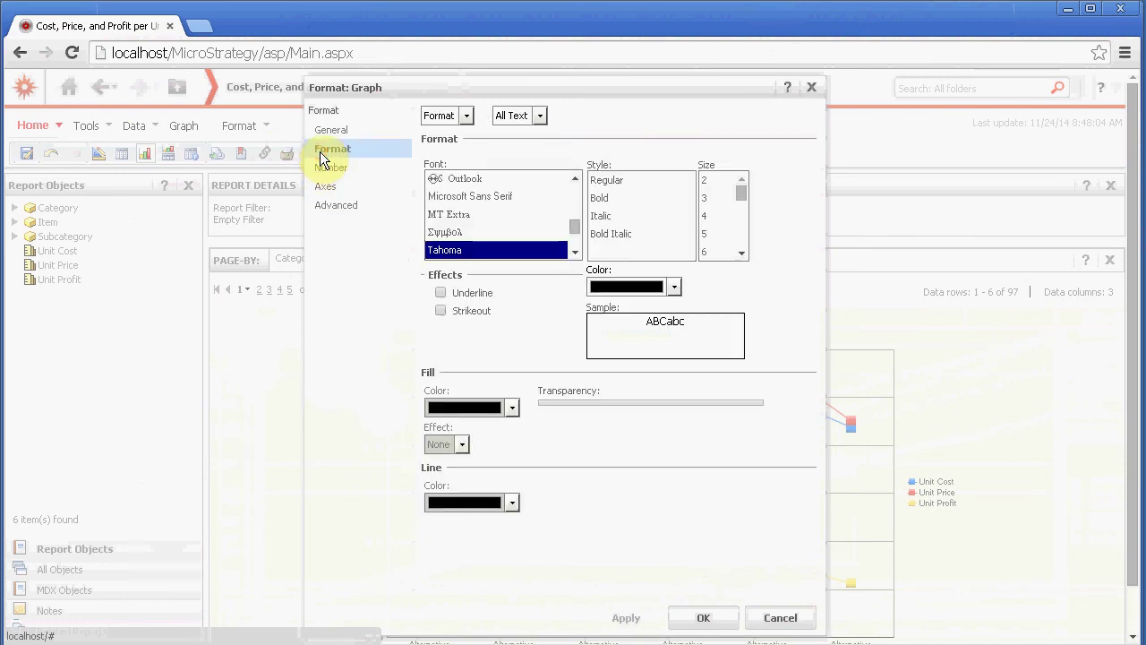
left_click(652, 287)
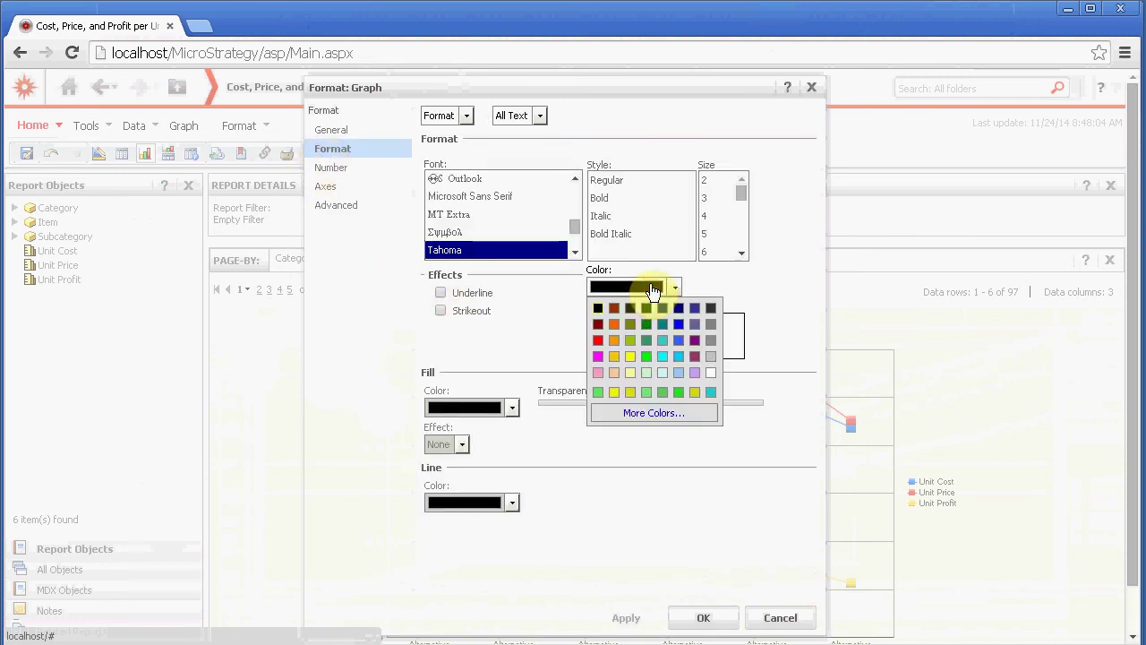
left_click(652, 288)
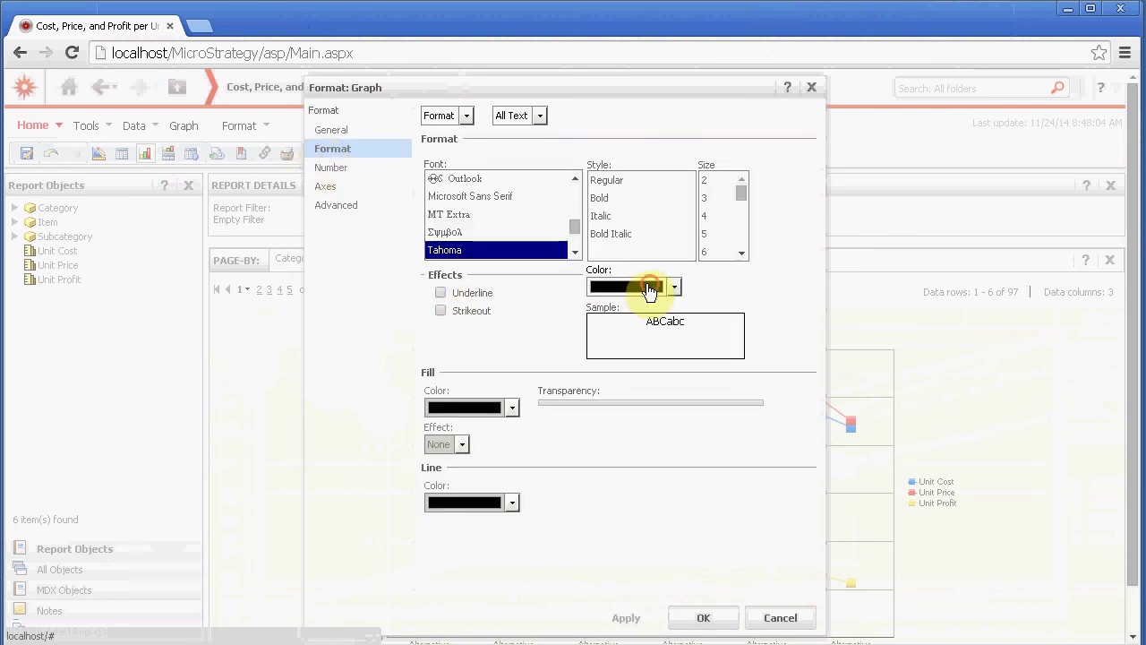
Set the Series markers shape to + and apply it with OK.
left_click(515, 122)
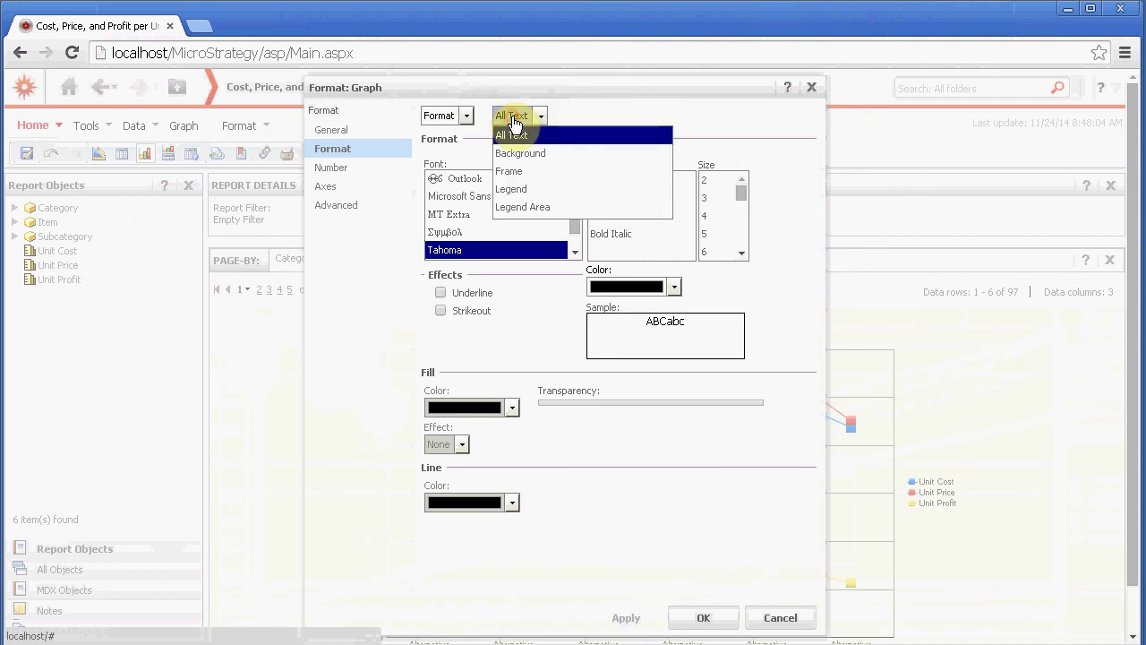
left_click(468, 116)
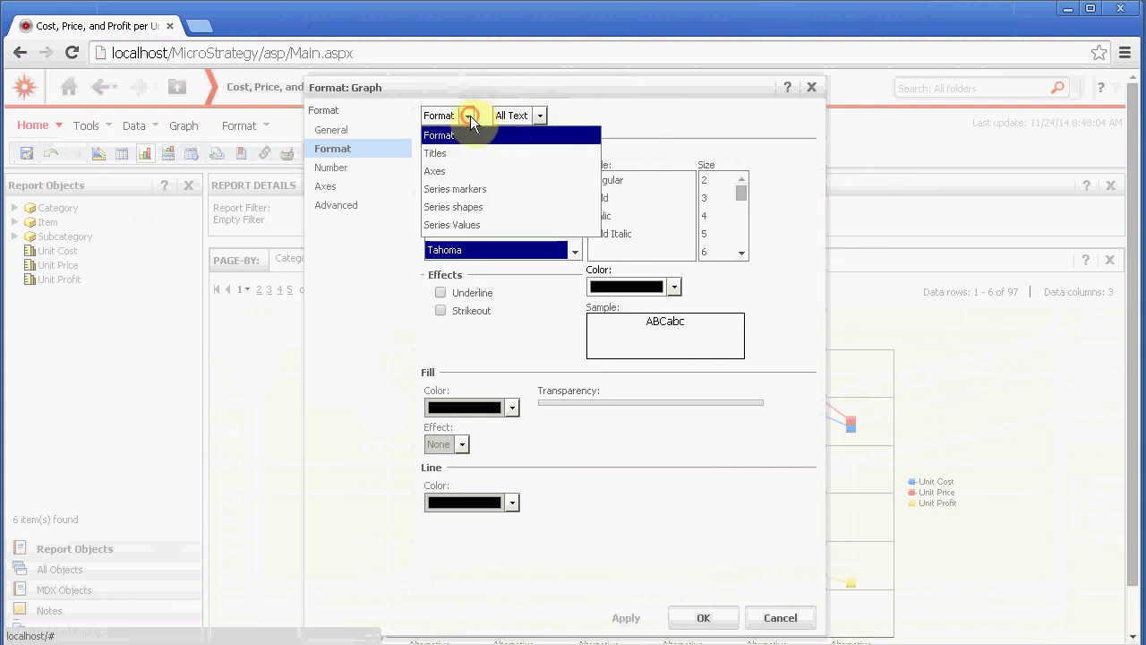
left_click(455, 188)
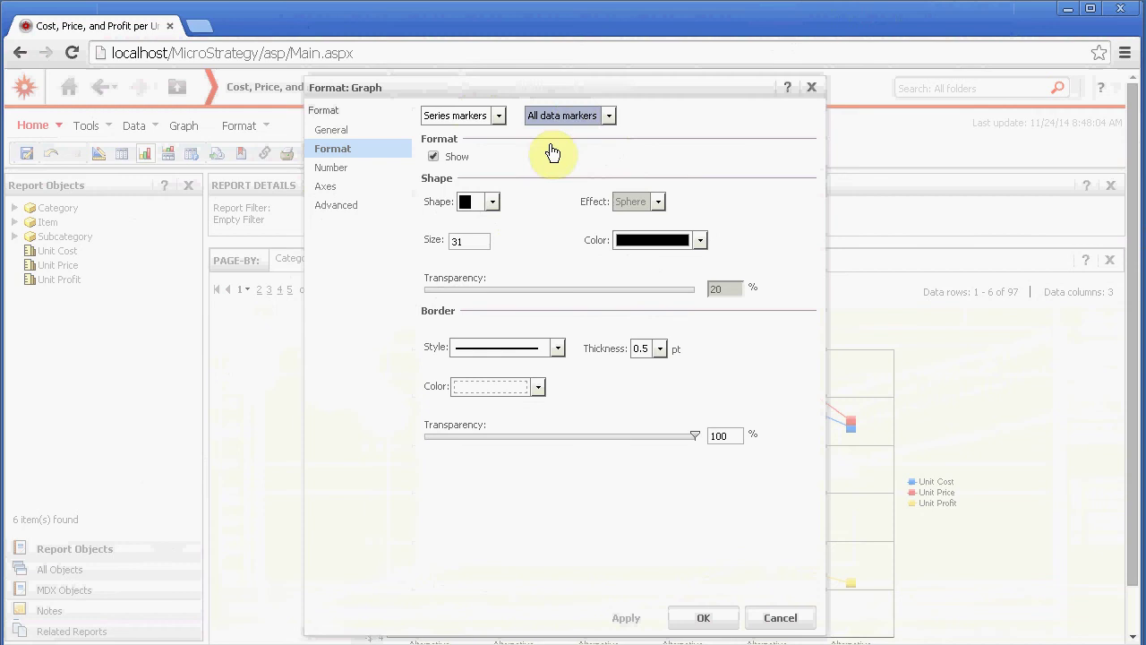
left_click(493, 202)
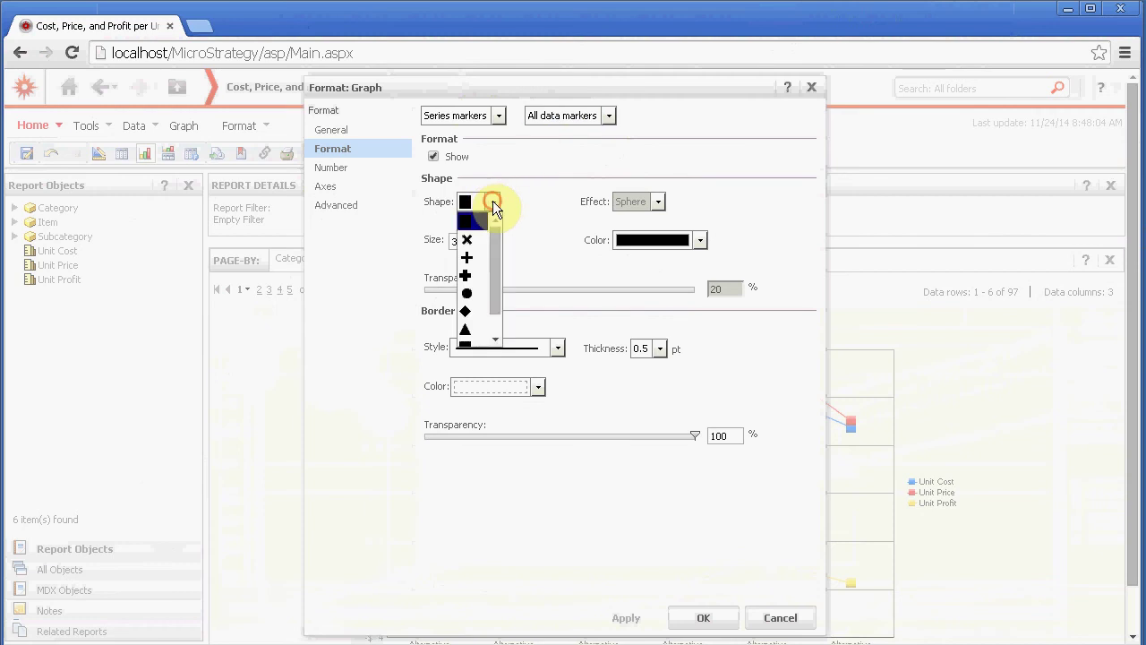
left_click(467, 260)
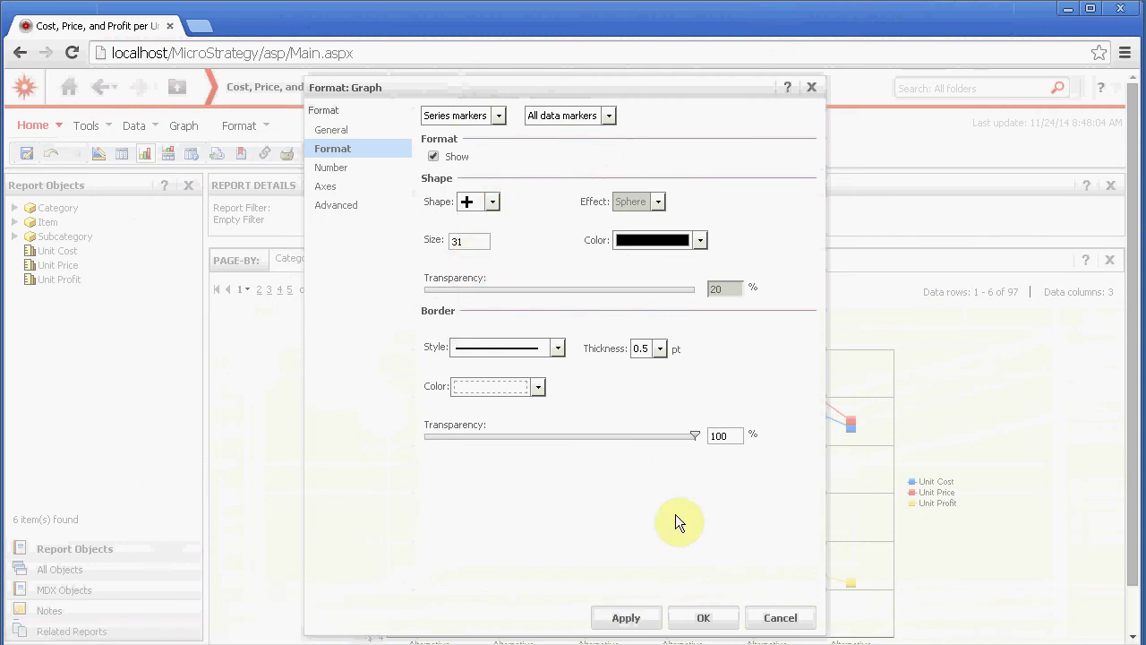
left_click(717, 620)
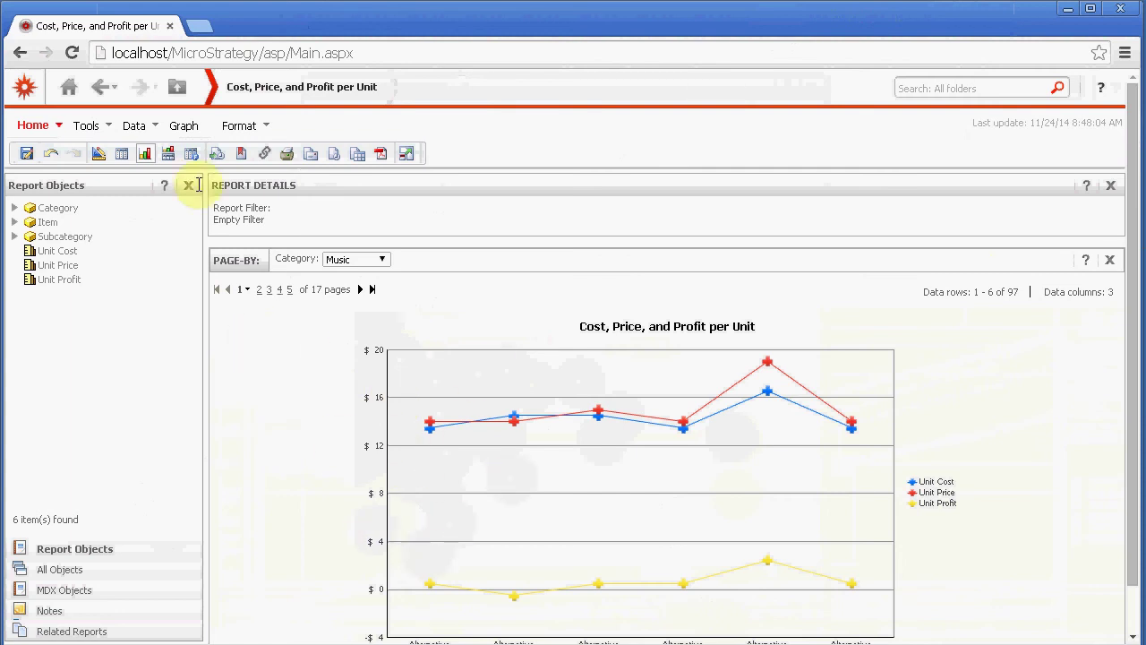
Return to the Waterfall widget and confirm its Properties with Inherit graph formatting kept on.
left_click(191, 155)
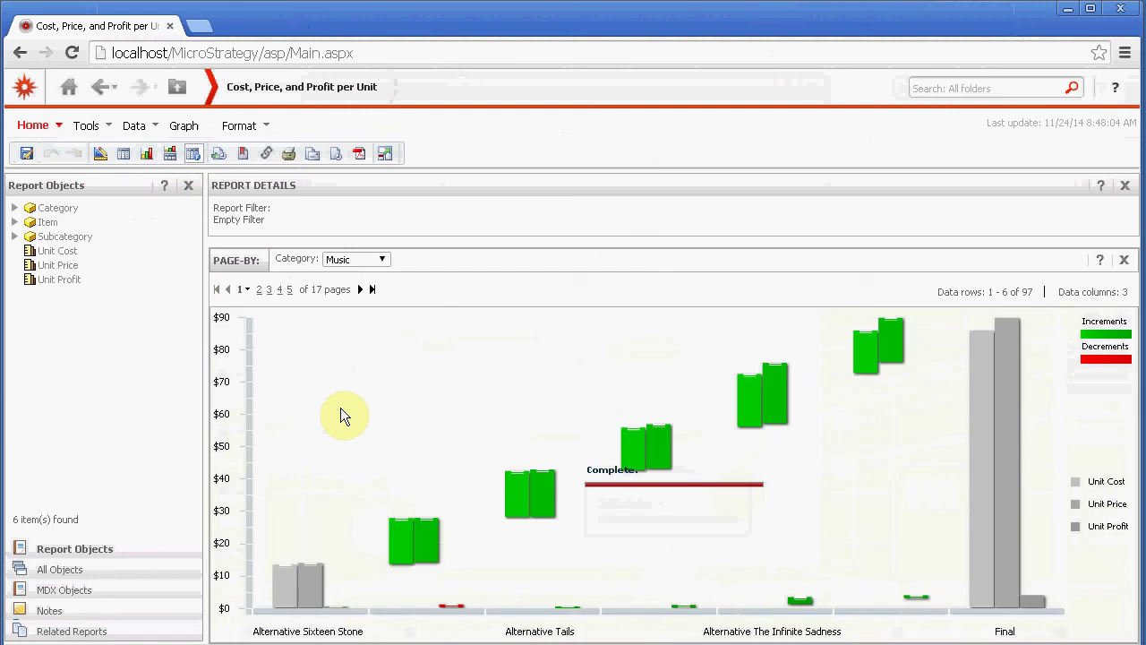
right_click(493, 401)
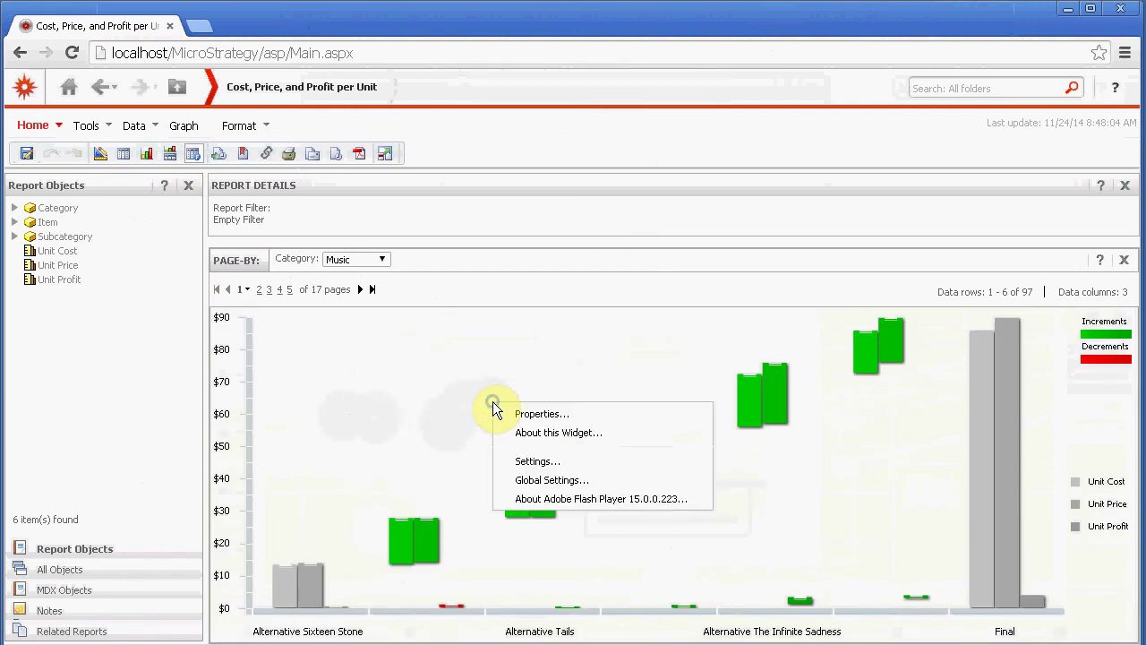
left_click(540, 413)
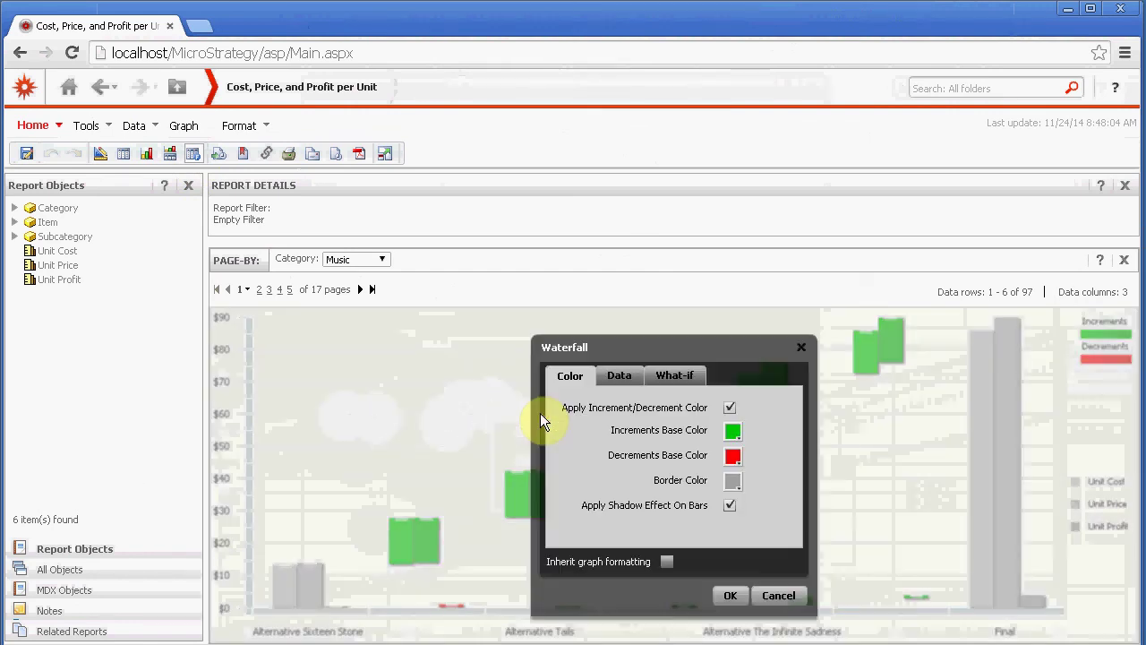
left_click(730, 595)
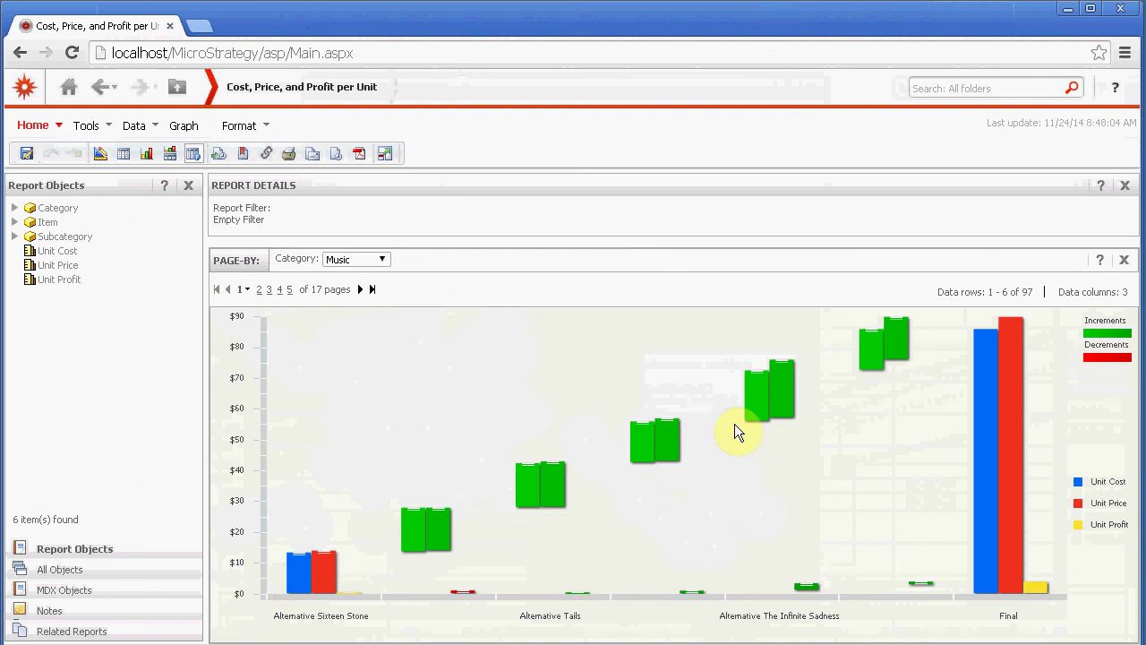
Drag the Alternative Tails Unit Cost bar upward so the final Unit Cost exceeds Unit Price.
mouse_move(418, 560)
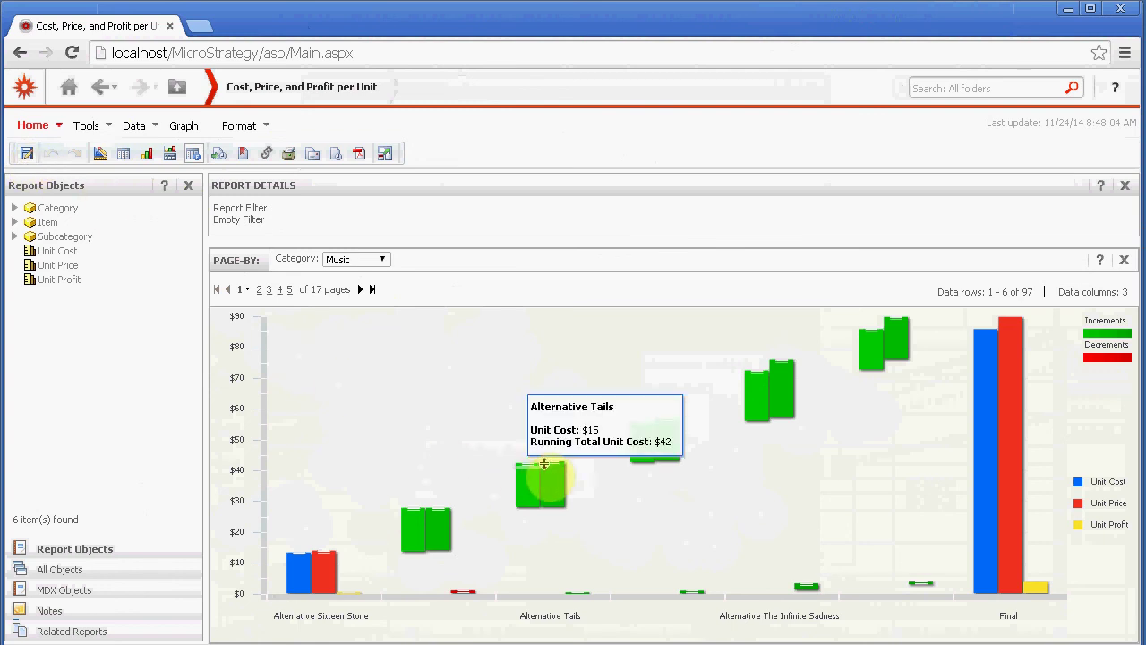
left_click_drag(523, 478, 528, 416)
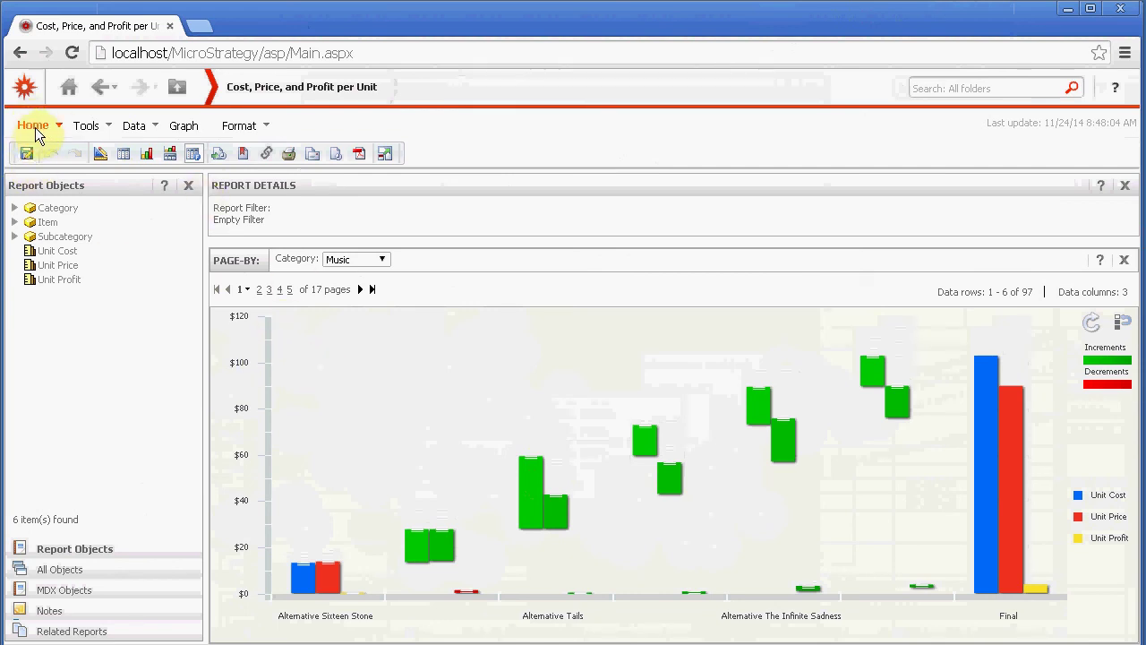
Browse Shared Reports > Subject Areas > Inventory and Supply Chain Analysis and open Inventory by Category - Quarterly Trends.
left_click(65, 89)
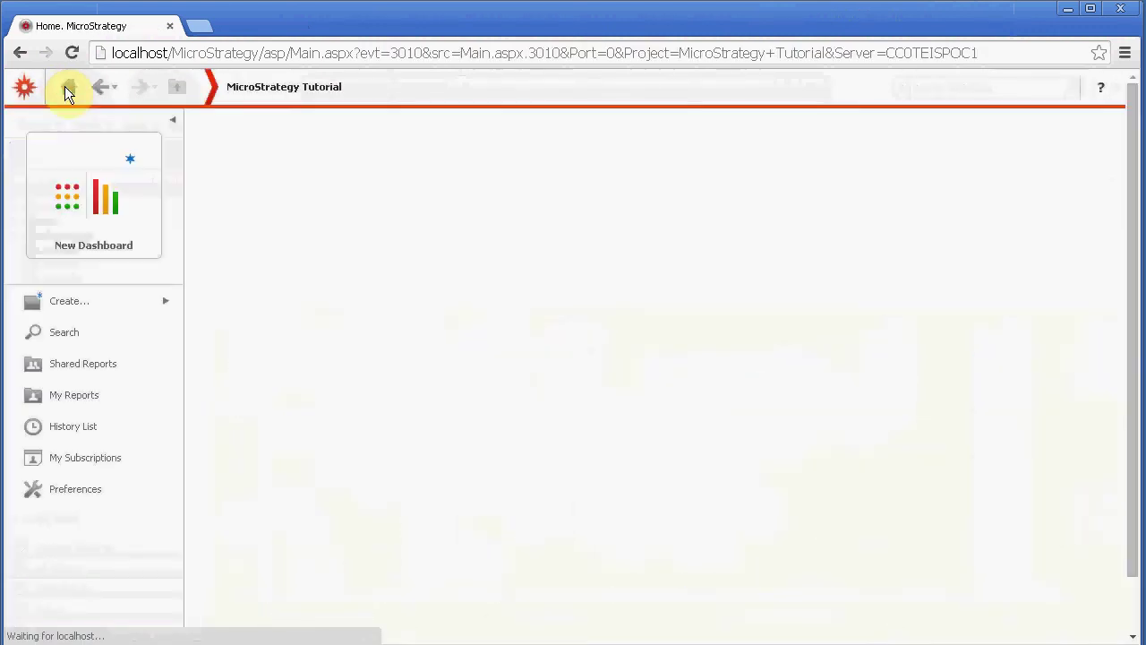
left_click(265, 313)
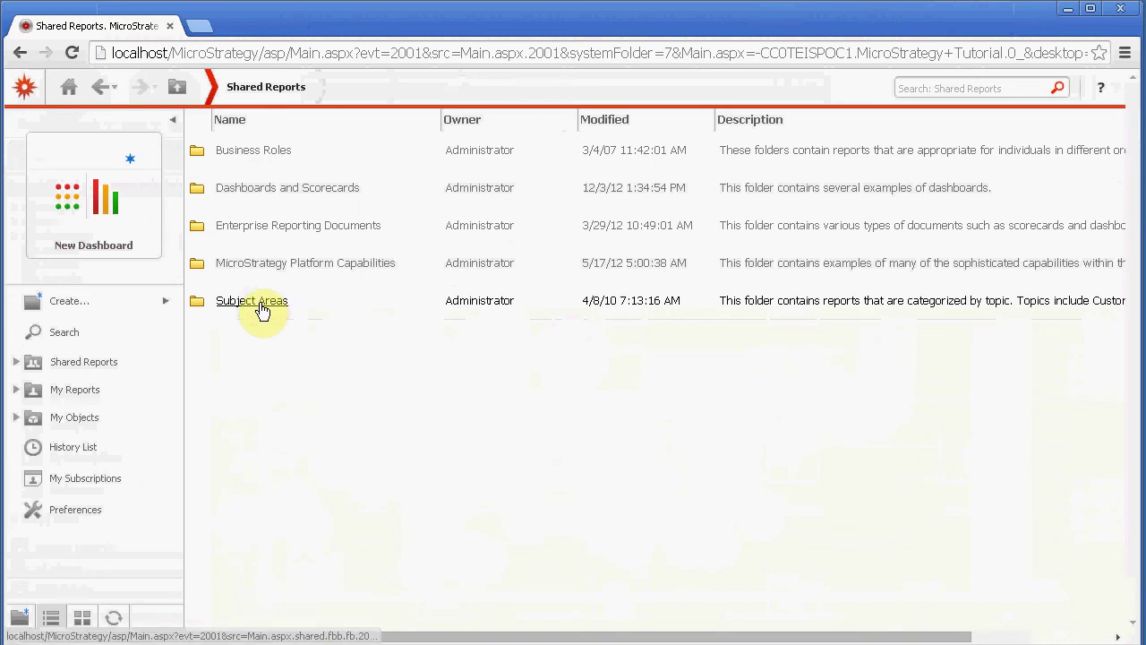
left_click(263, 309)
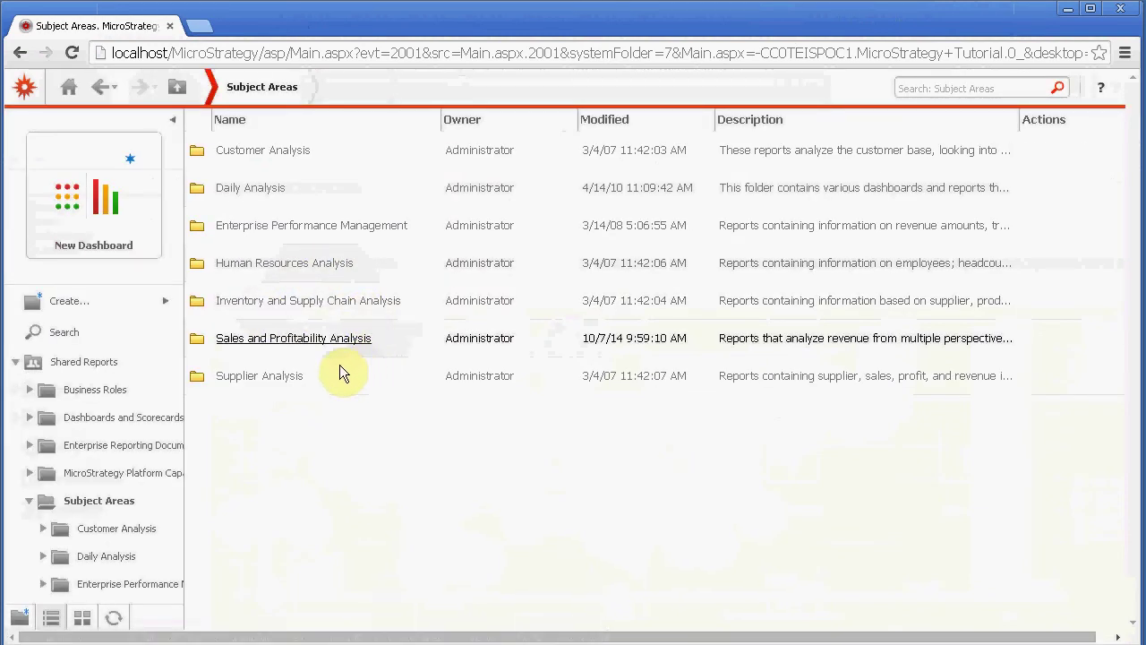
left_click(258, 305)
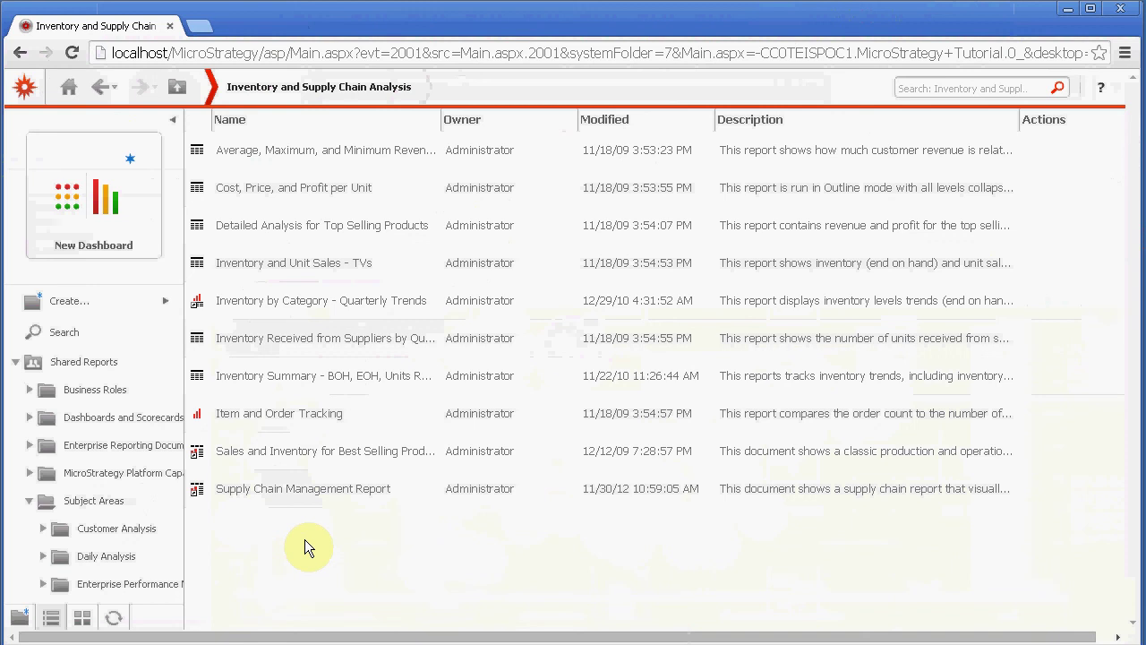
left_click(293, 308)
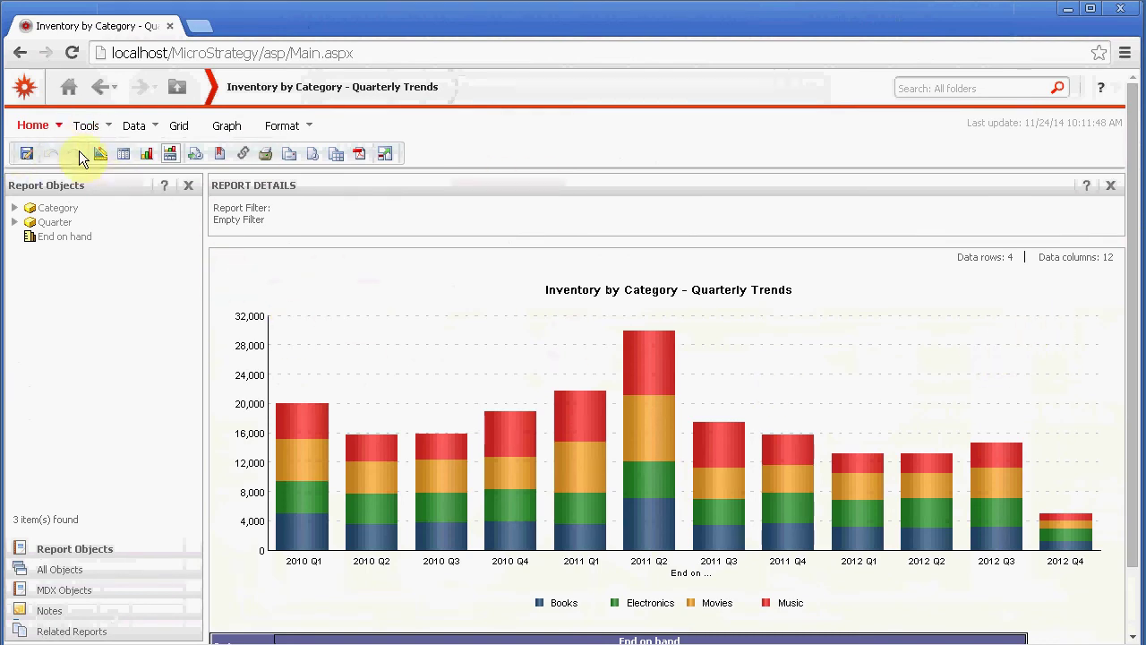
left_click(109, 128)
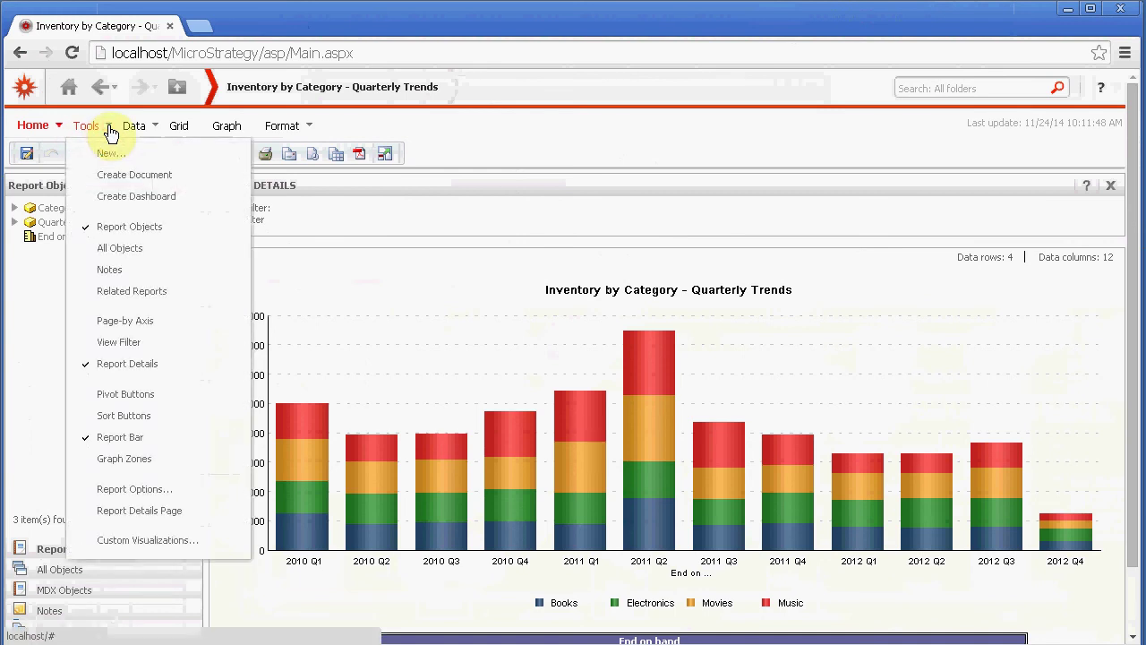
Navigate from Home through Shared Reports and Subject Areas into the Customer Analysis folder.
left_click(69, 86)
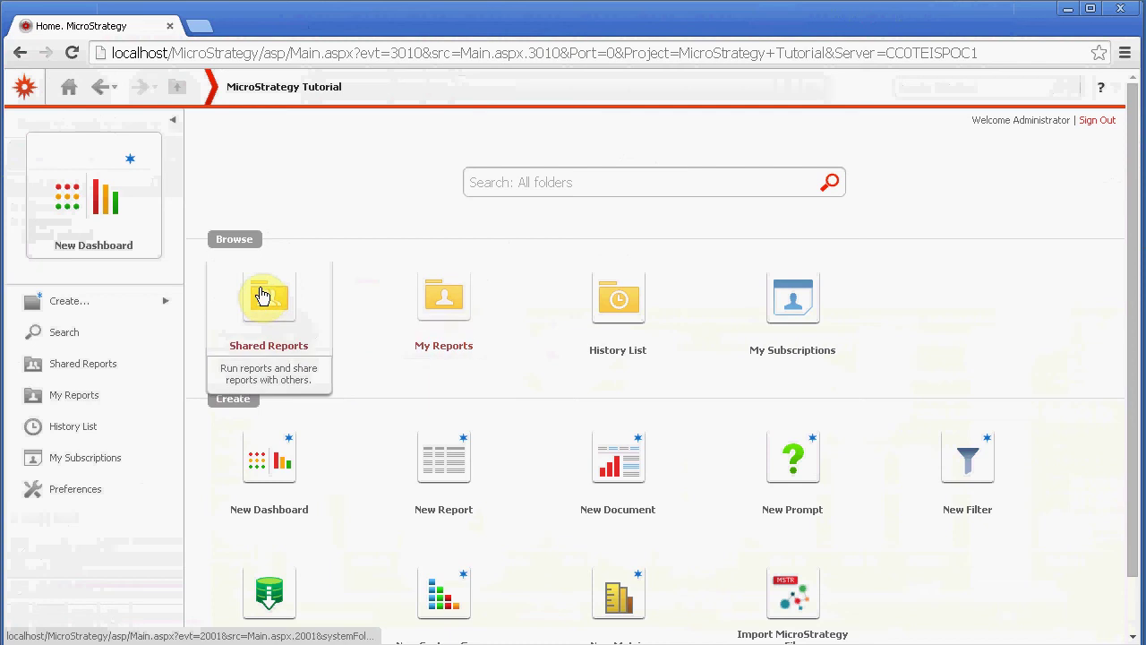
left_click(266, 295)
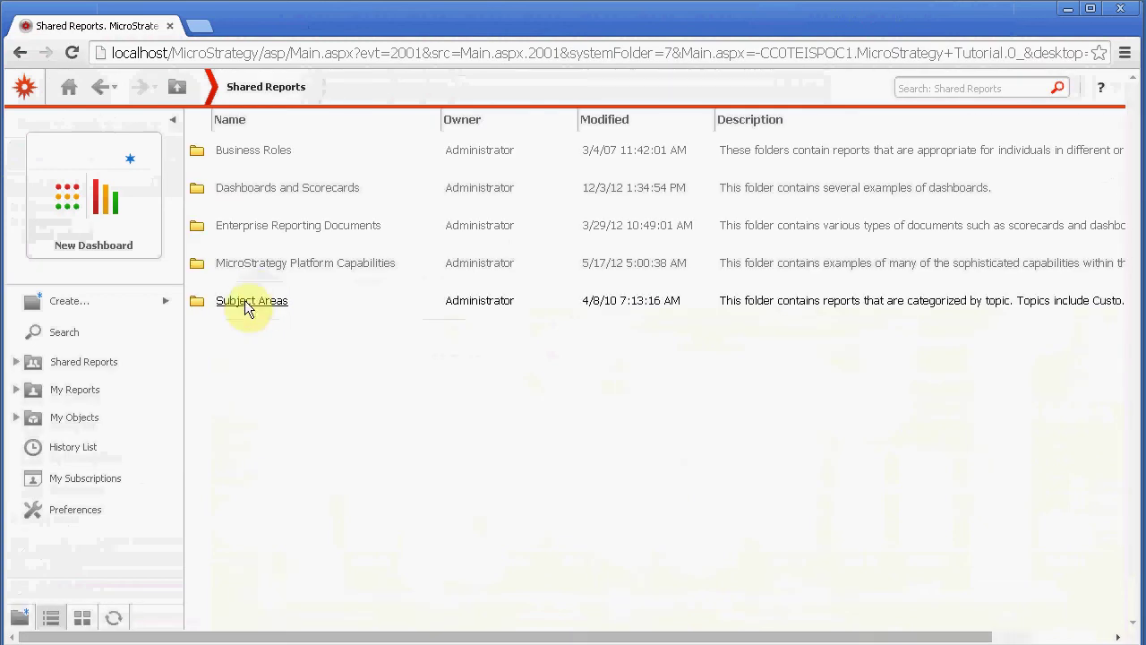
left_click(243, 302)
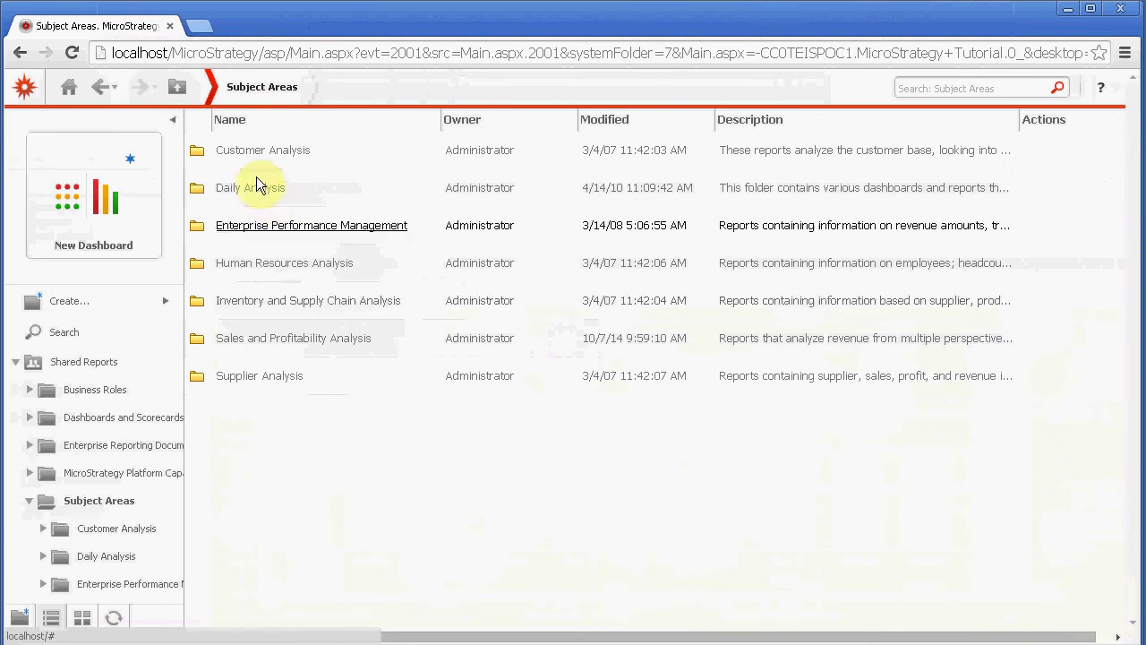
left_click(239, 155)
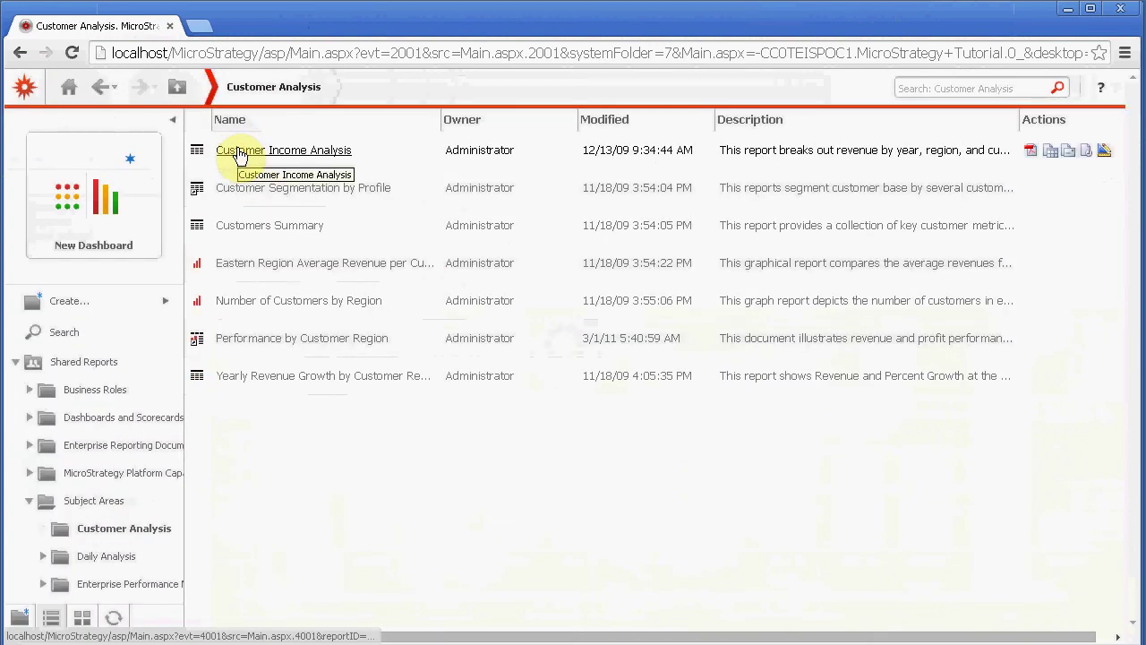
Open Performance by Customer Region in design mode and right-click the Revenue vs. Forecast graph.
left_click(286, 340)
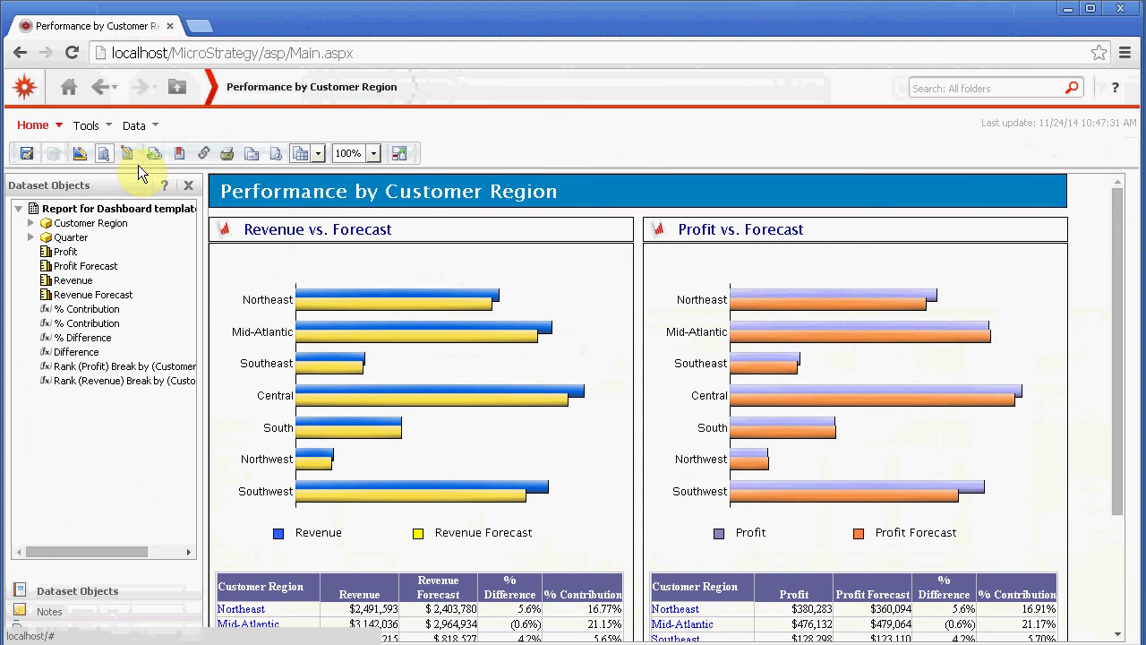
right_click(278, 327)
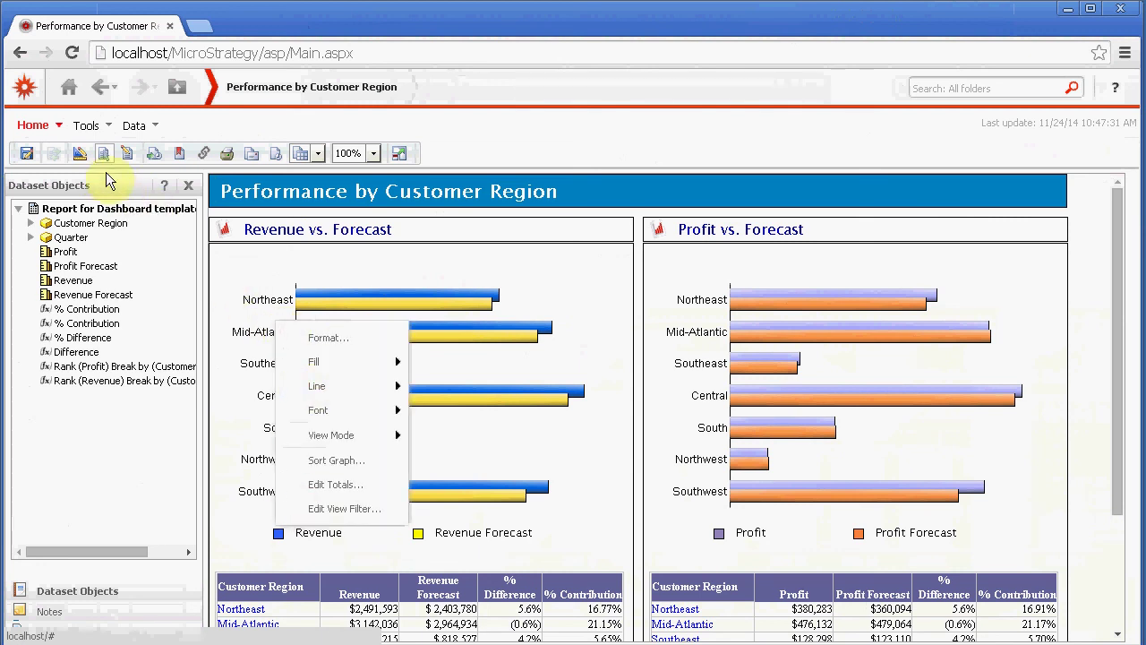
left_click(79, 153)
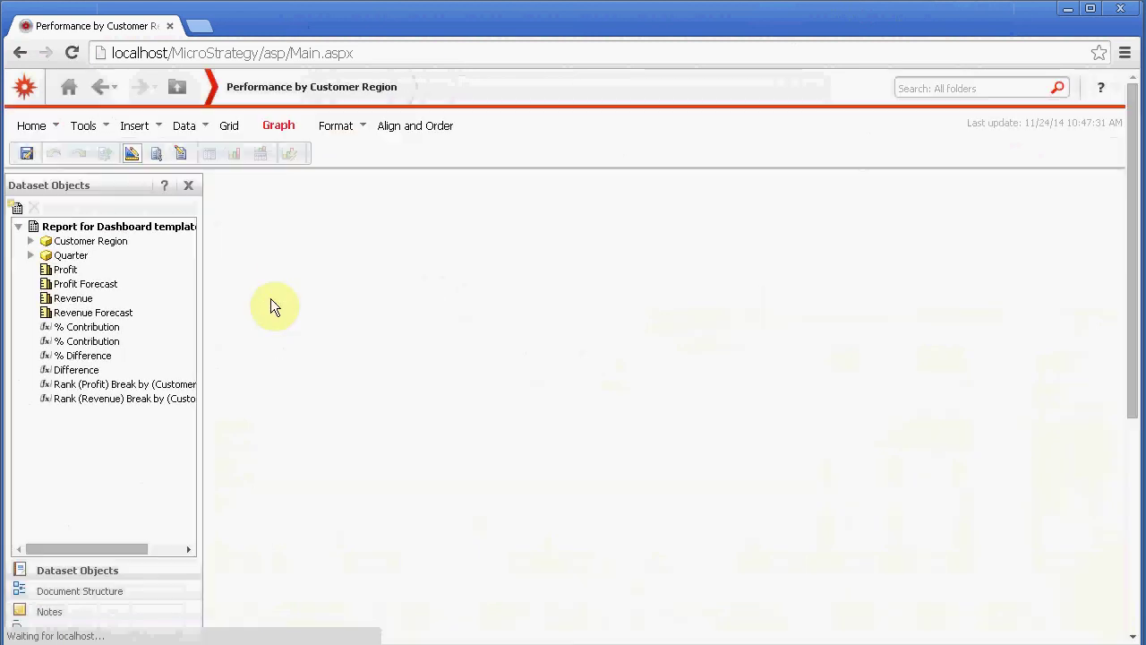
left_click(329, 400)
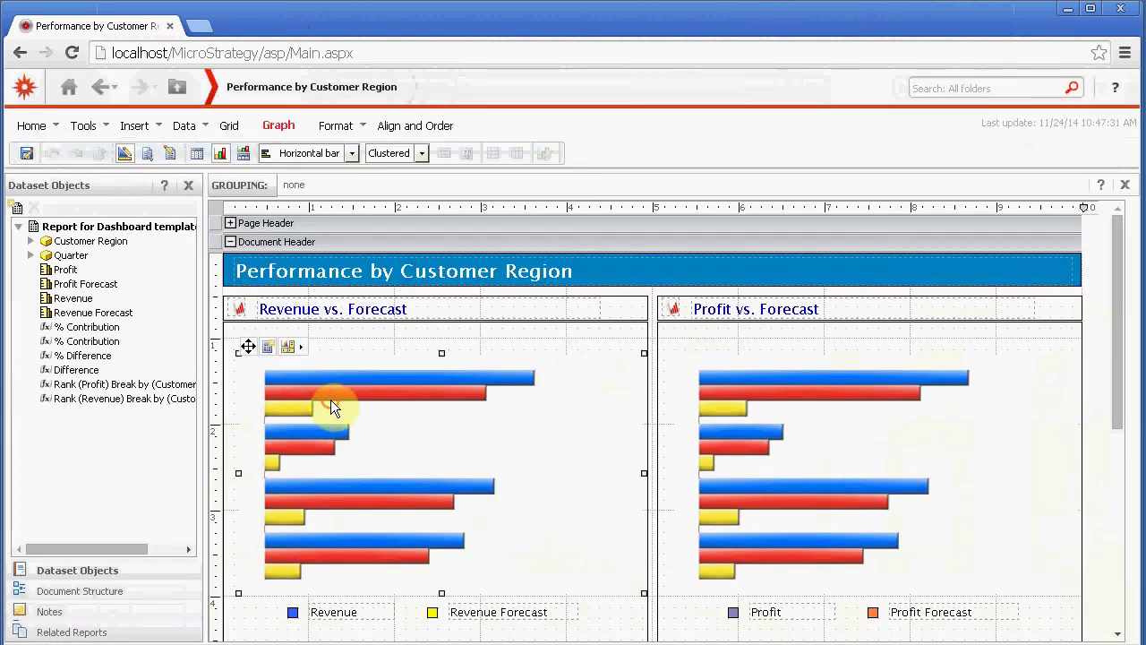
right_click(331, 399)
Set the Revenue vs. Forecast graph's widget to Flash > Gauge and confirm with OK.
mouse_move(415, 538)
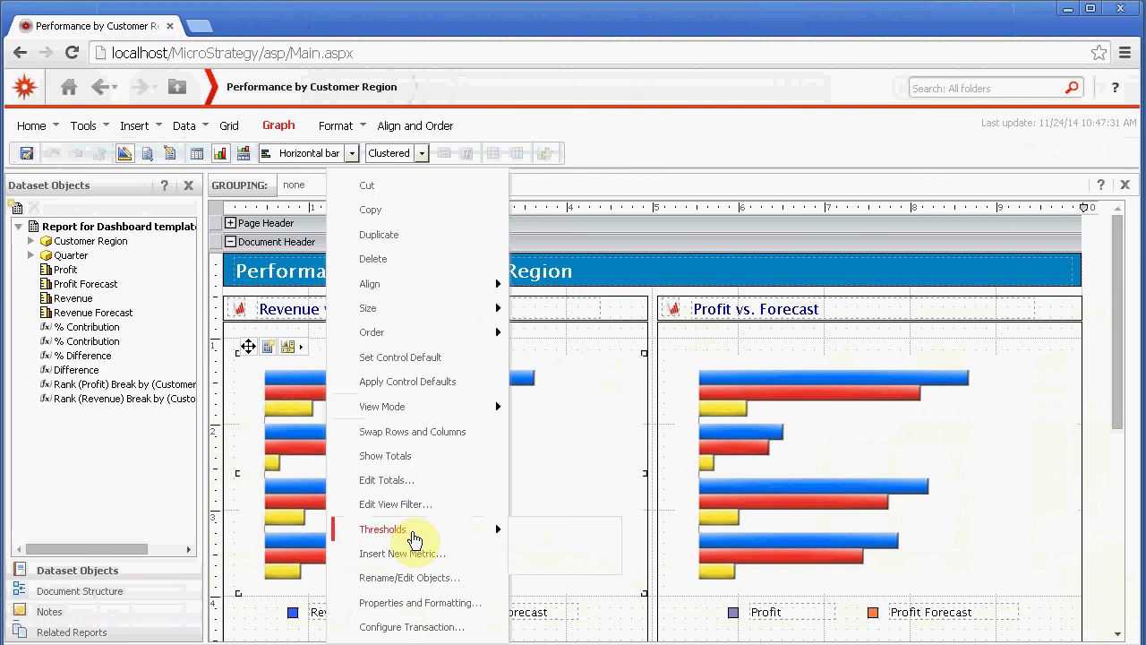
left_click(451, 605)
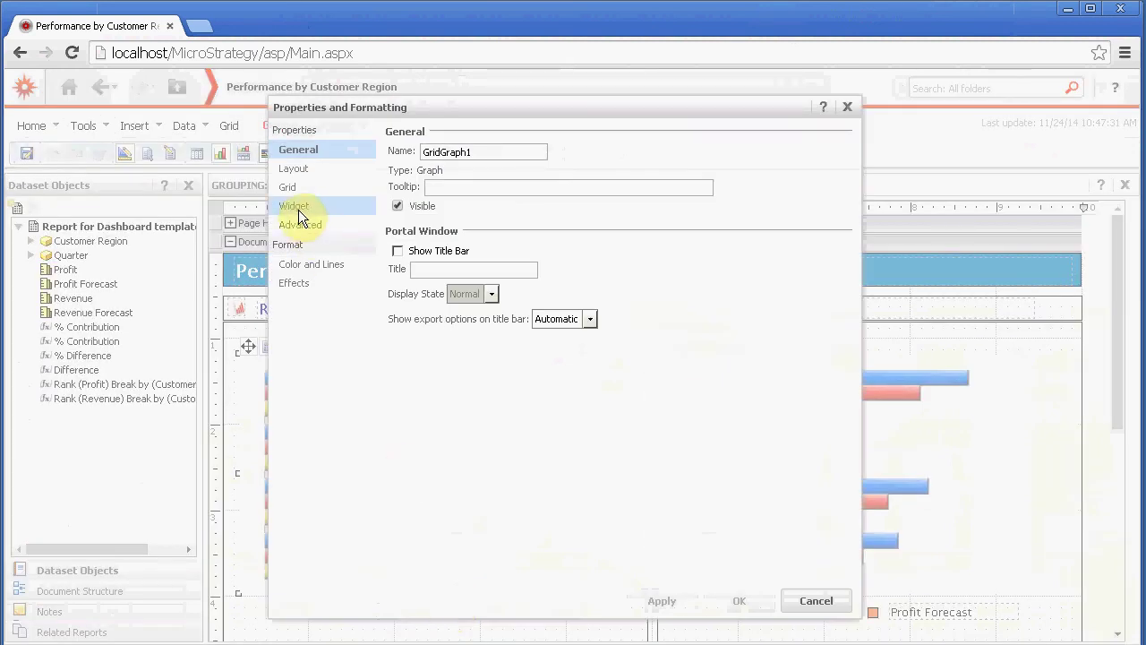
left_click(298, 209)
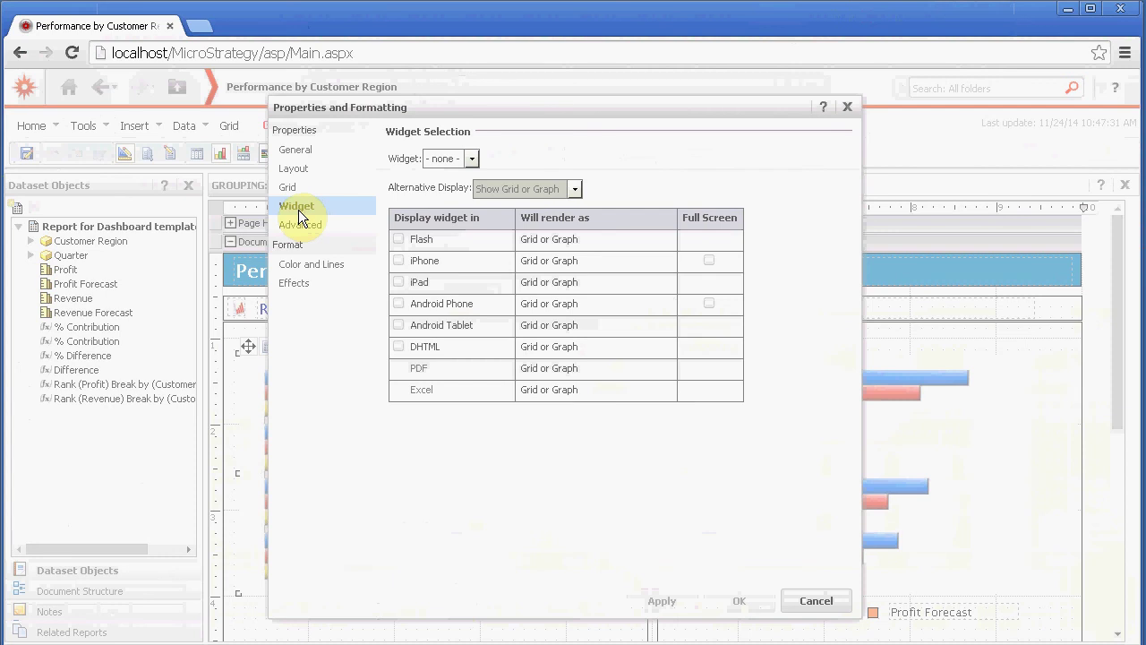
left_click(474, 158)
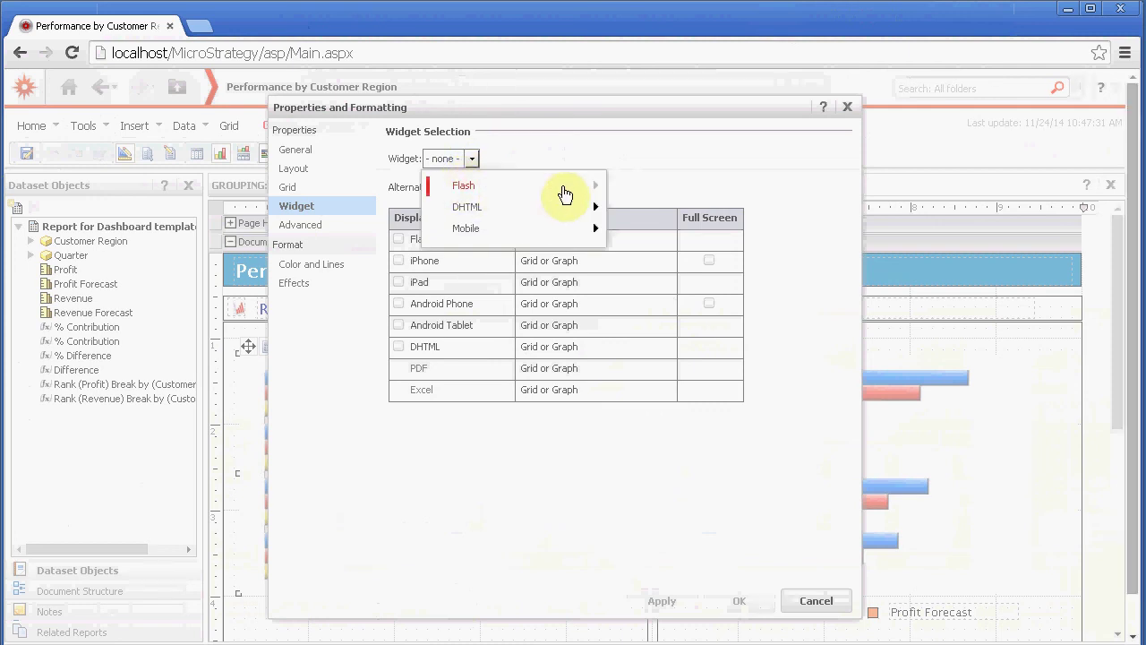
mouse_move(569, 190)
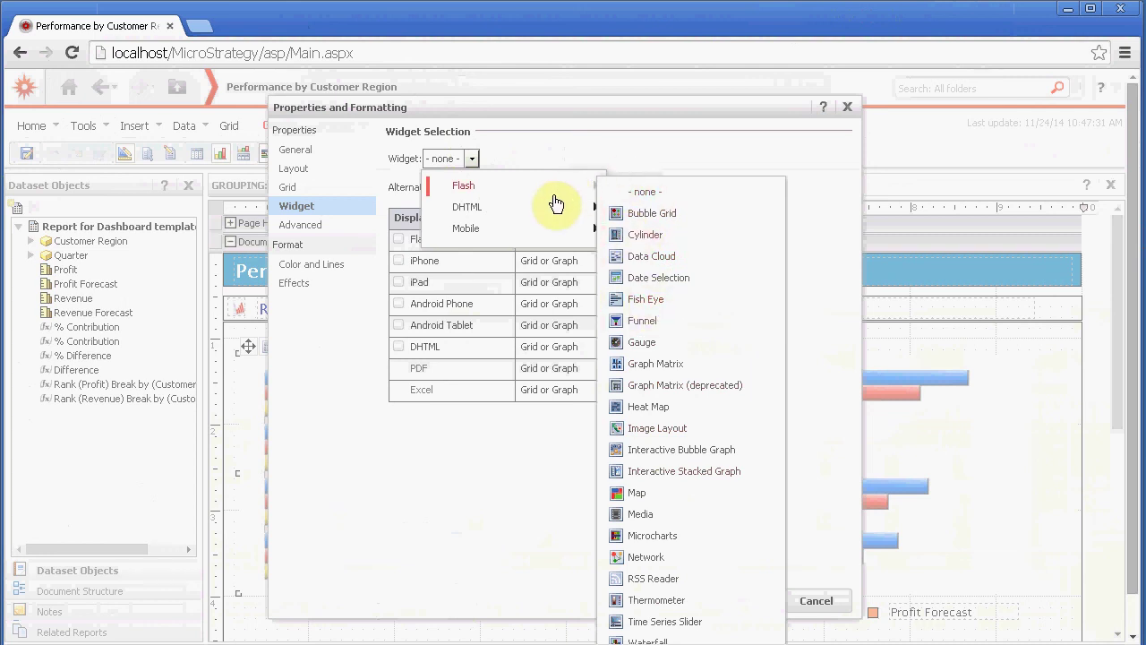
mouse_move(561, 216)
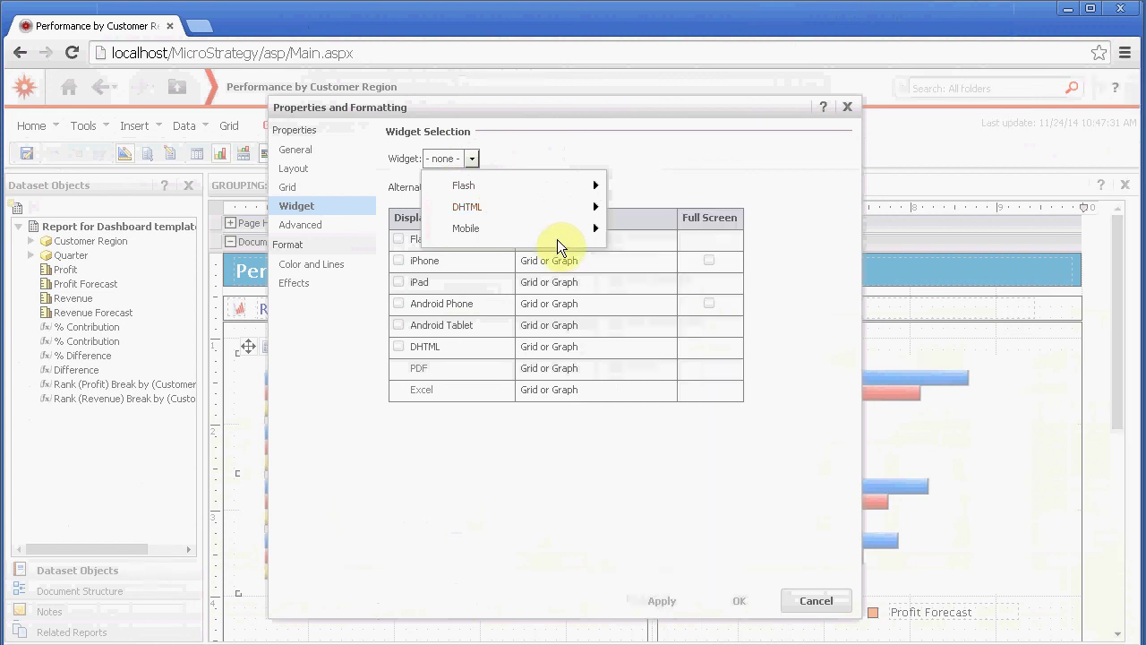
mouse_move(561, 243)
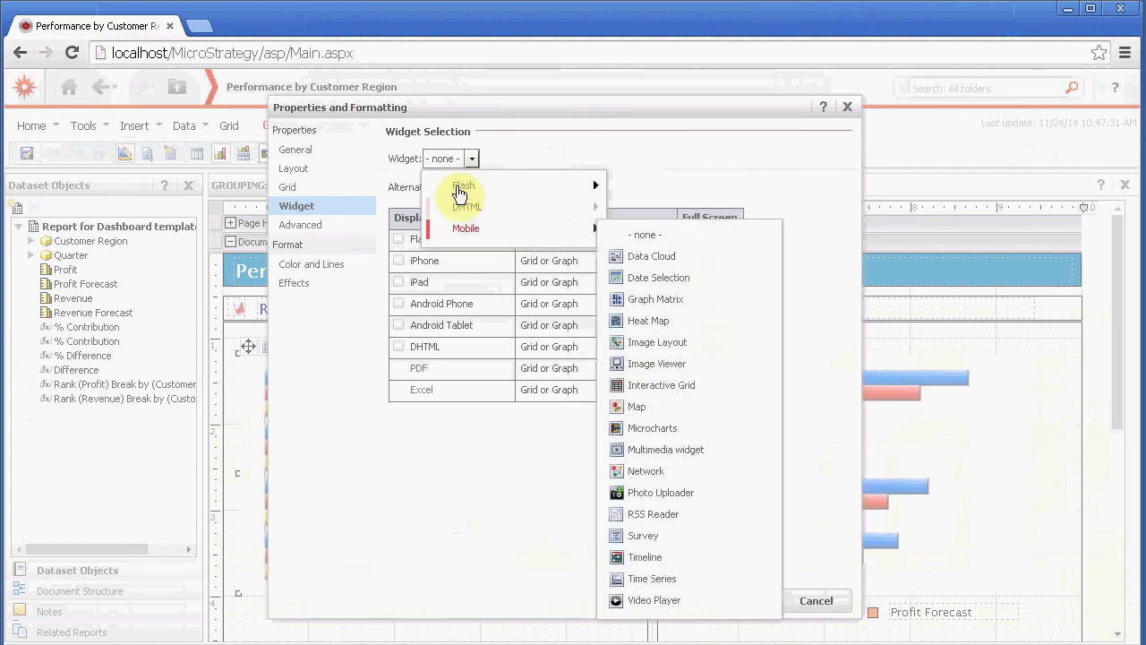
mouse_move(519, 189)
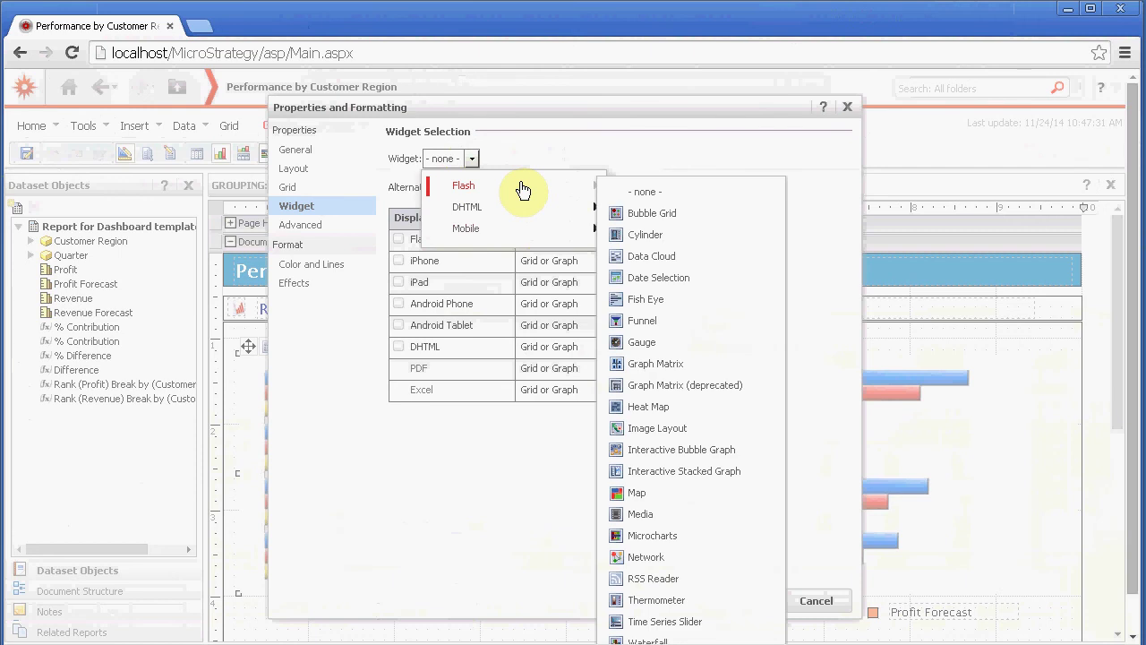
left_click(641, 344)
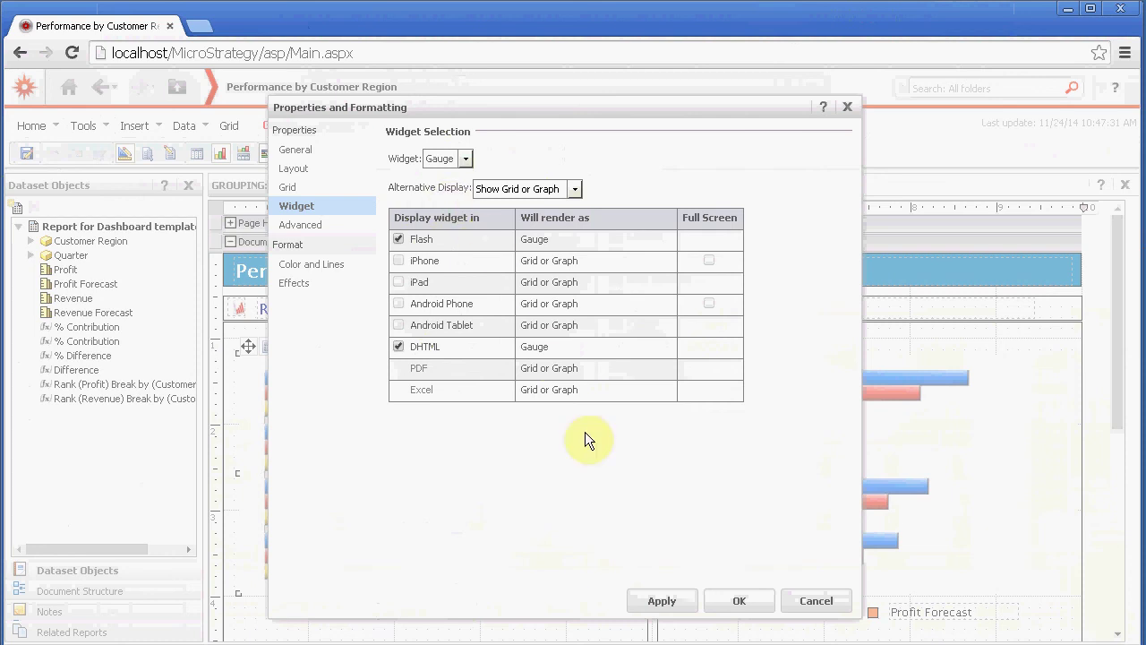
left_click(738, 600)
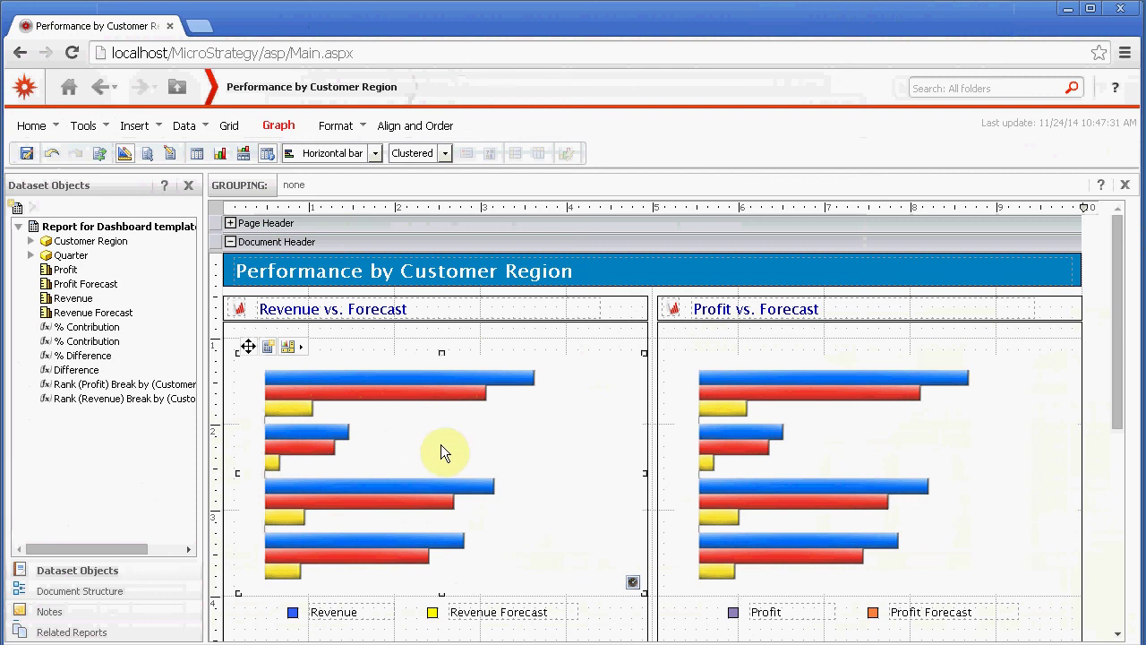
Select the revenue panel and check Flash under Available Display Modes in Document Properties.
left_click(420, 338)
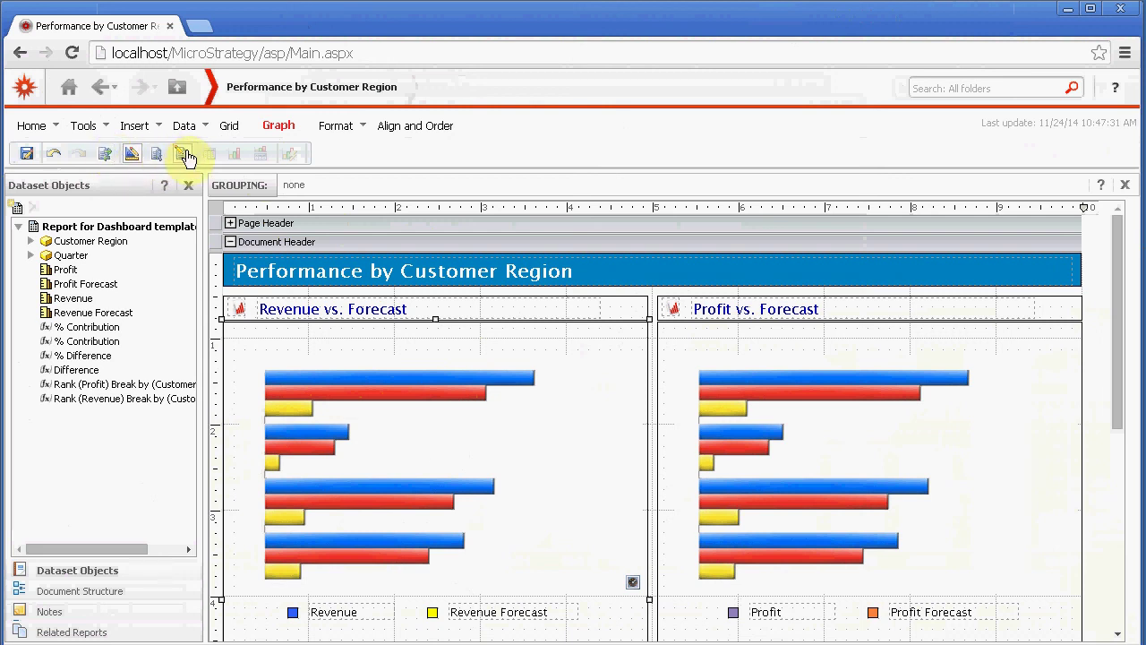
left_click(106, 127)
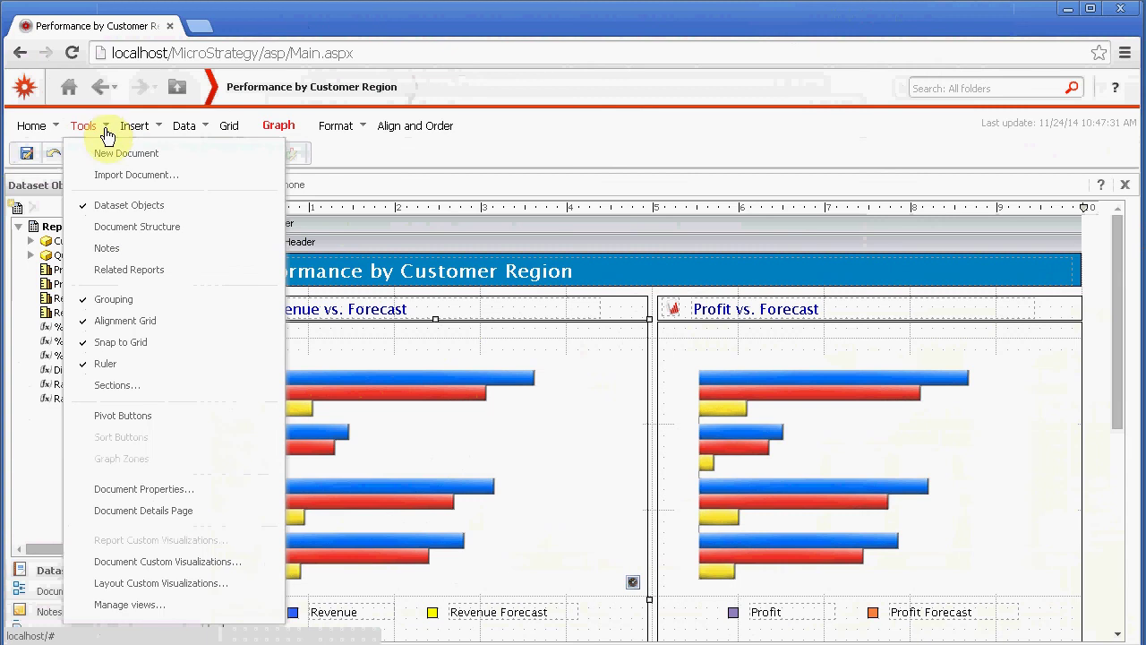
left_click(159, 490)
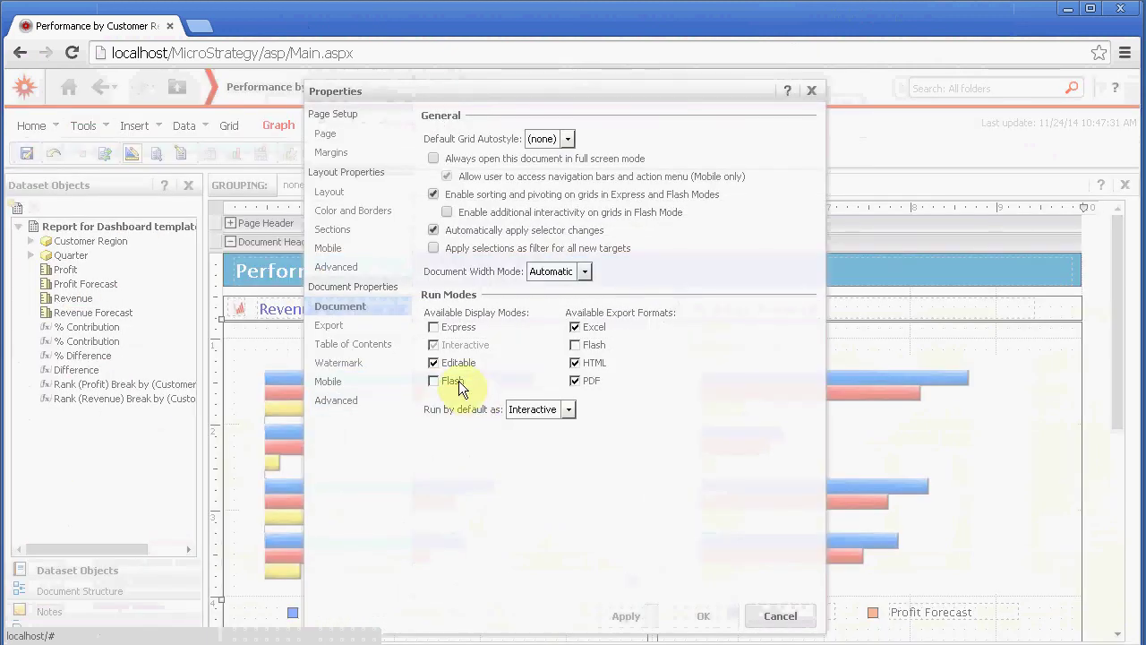
left_click(431, 382)
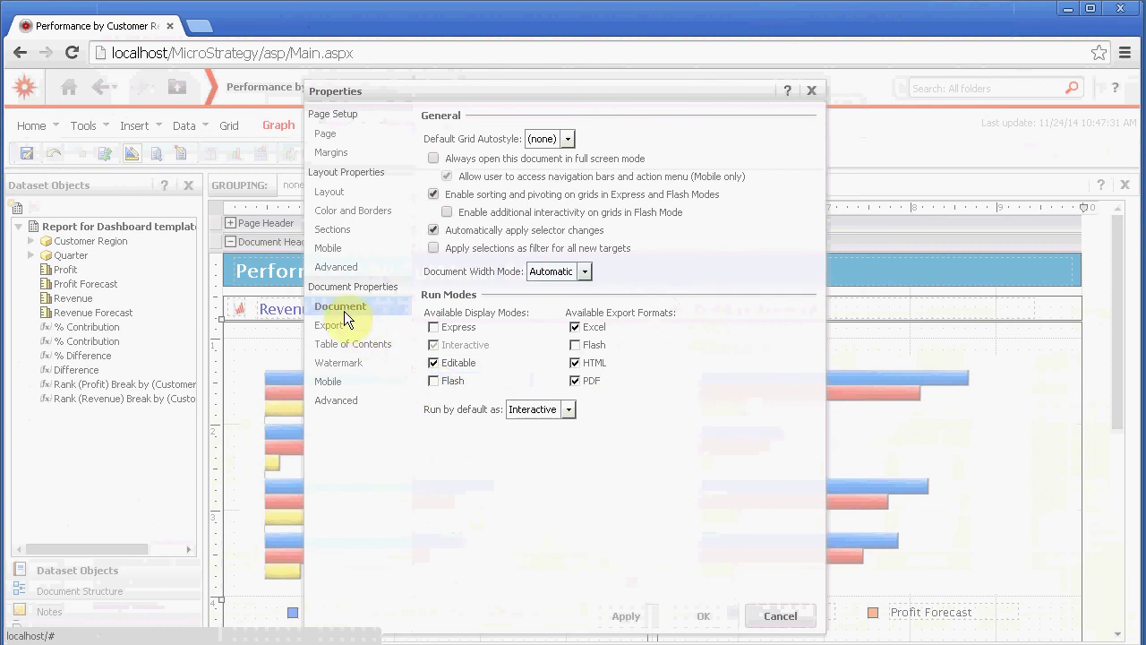
left_click(432, 384)
Confirm the document properties and run the dashboard in Flash mode.
left_click(708, 617)
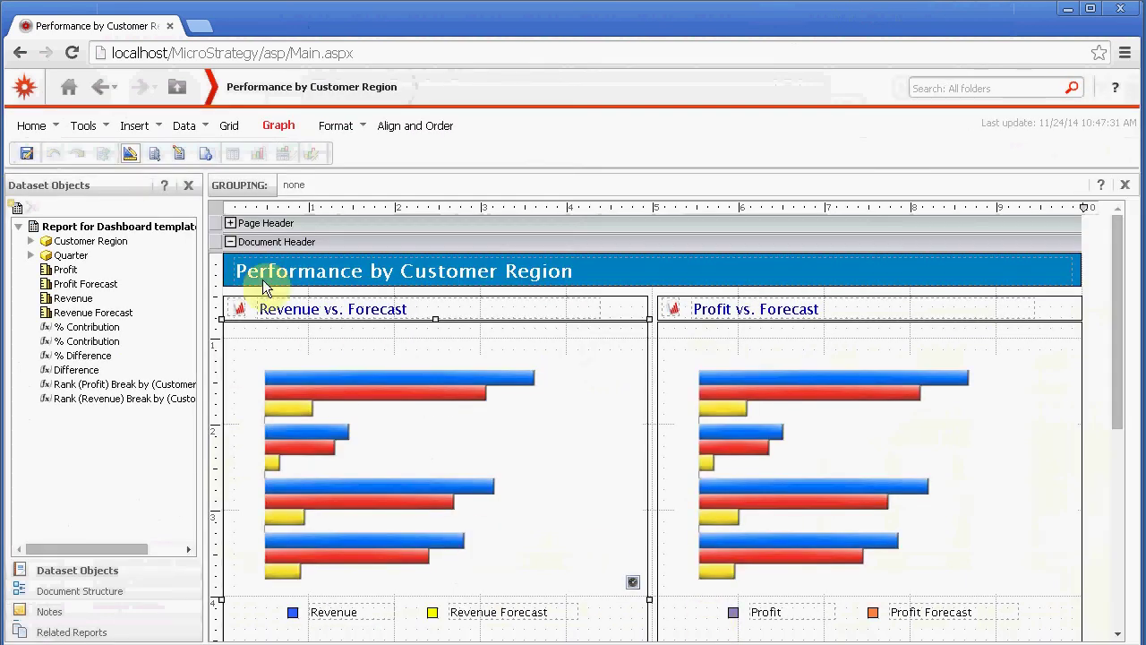
left_click(223, 186)
left_click(204, 153)
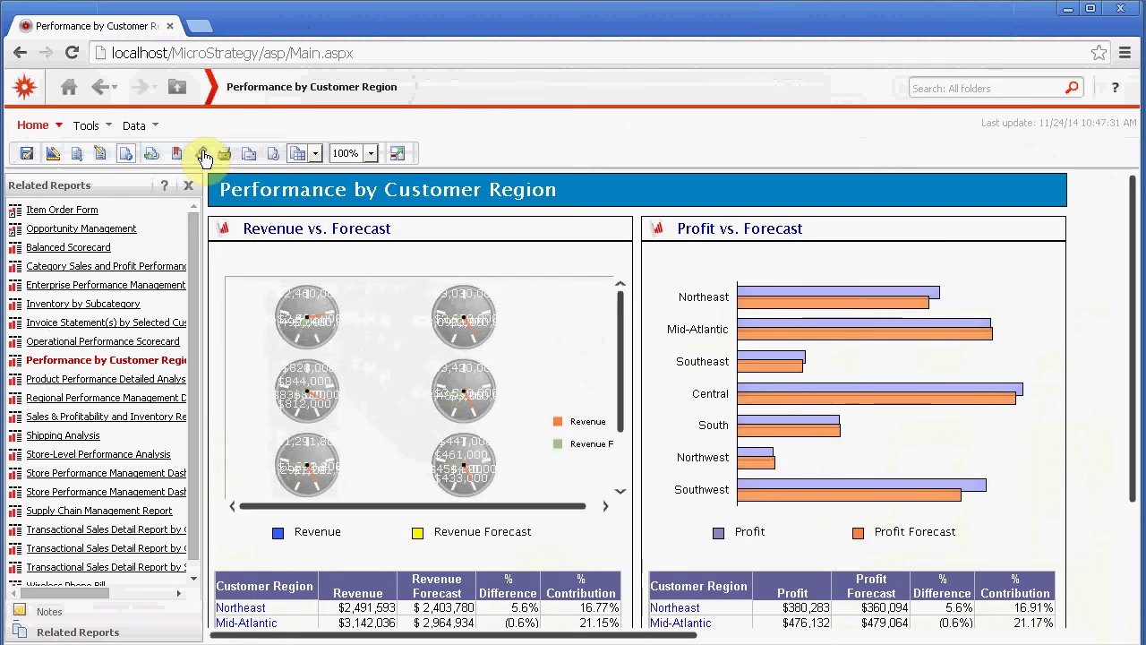
Enable Show Data Labels and Show title on the gauges and apply a default series palette.
right_click(362, 351)
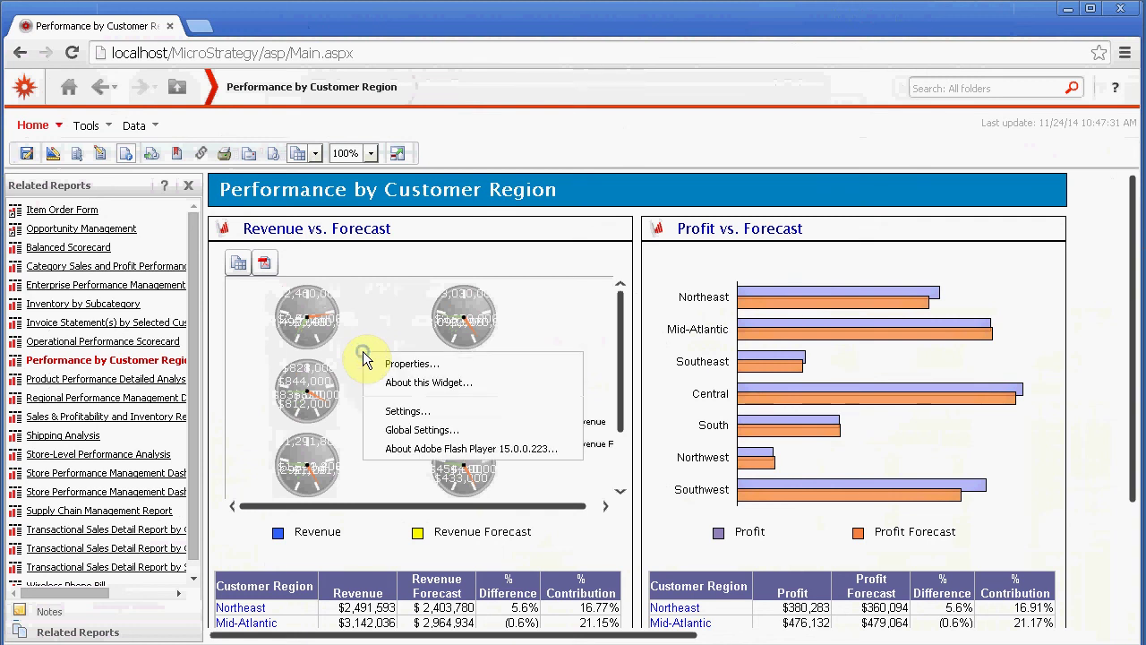
left_click(391, 366)
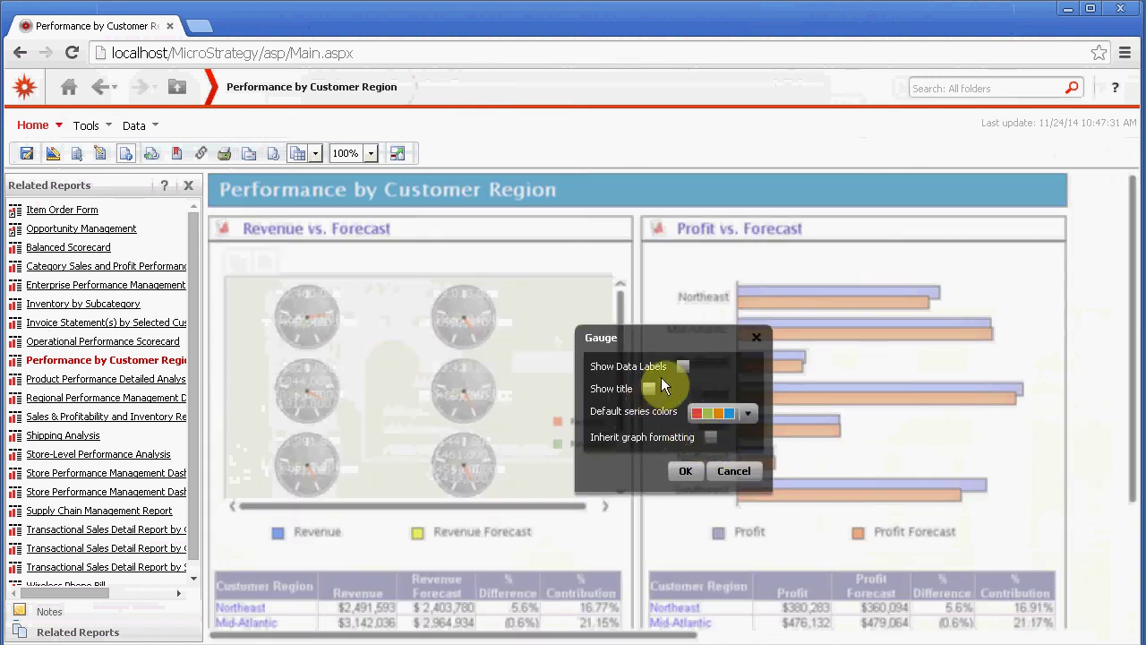
left_click(683, 367)
left_click(650, 387)
left_click(716, 412)
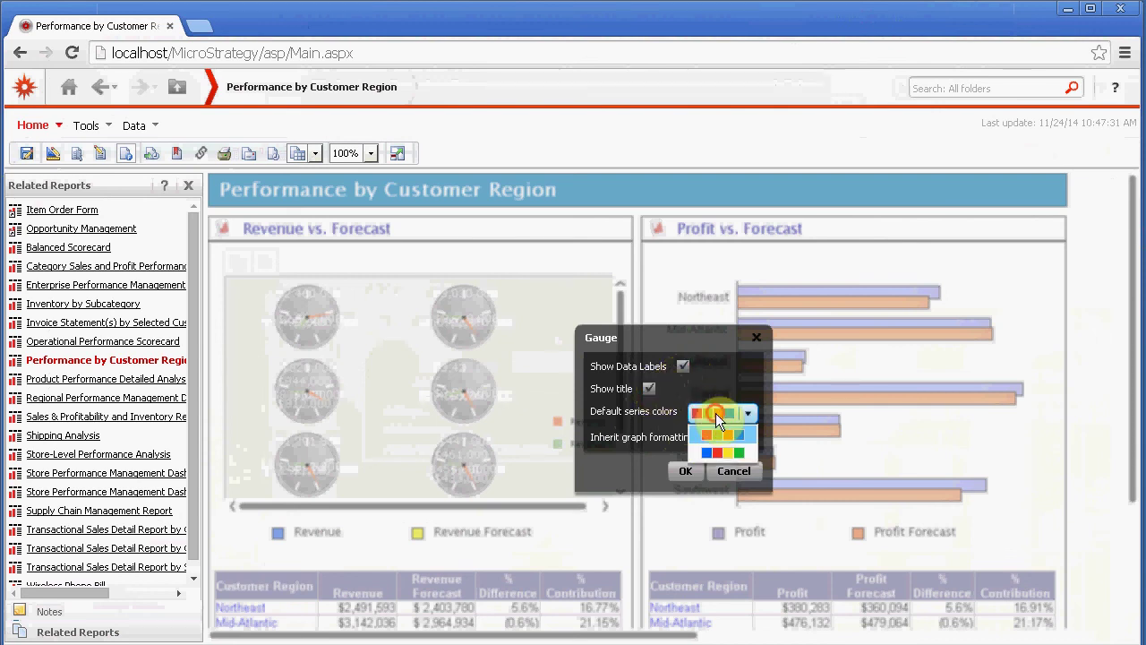
left_click(709, 436)
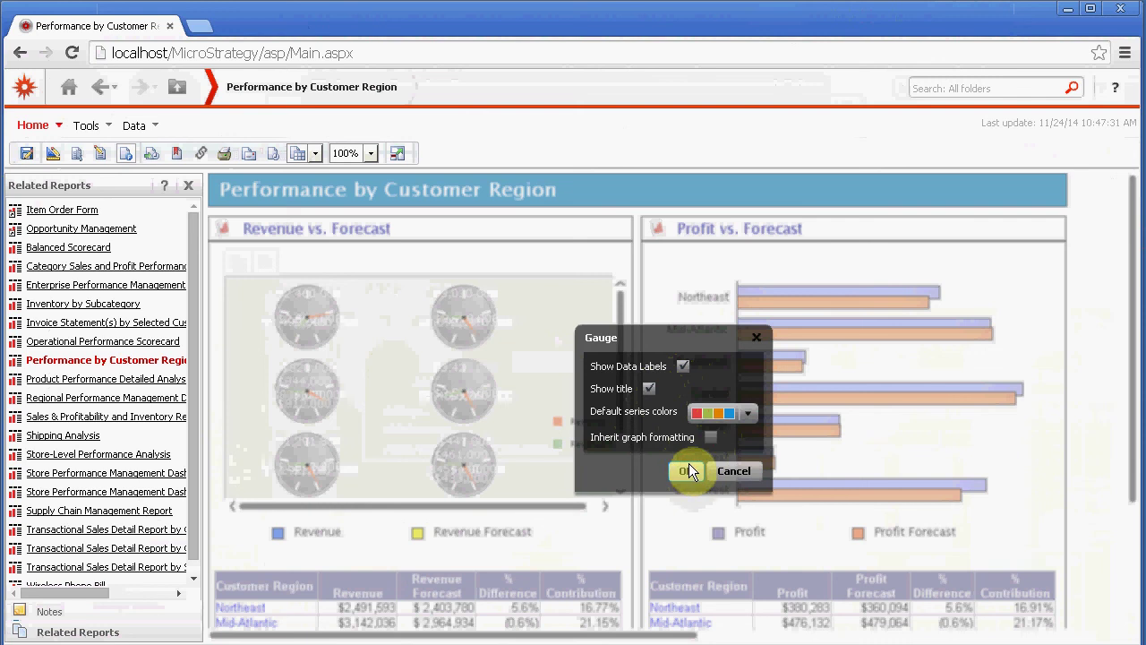
left_click(687, 471)
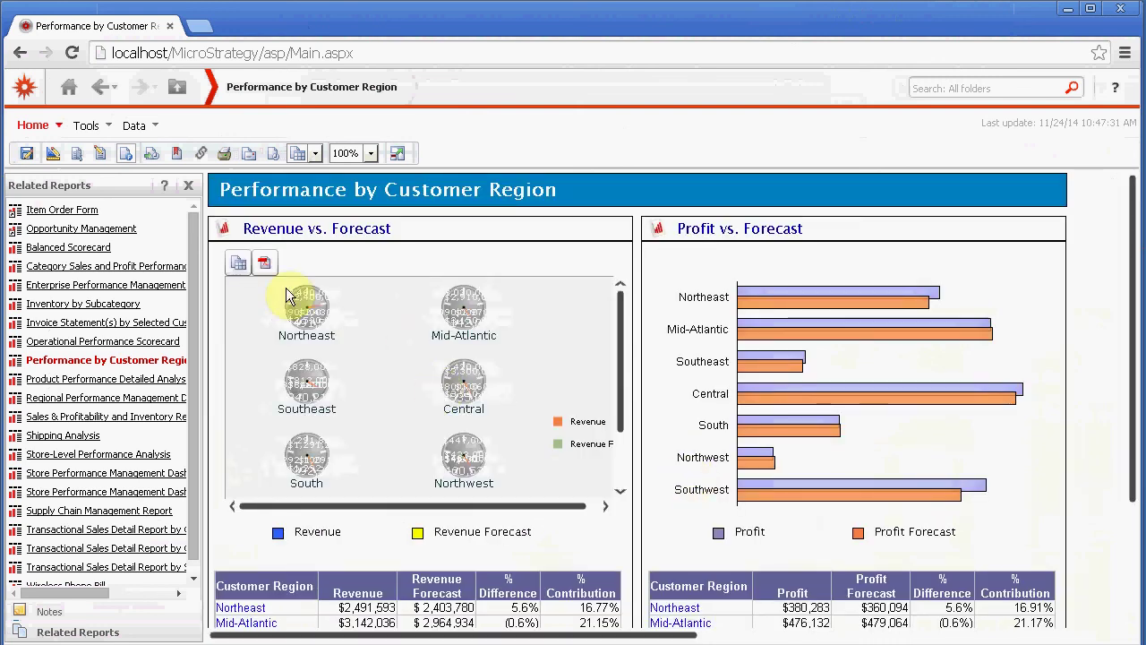
Return the document to design mode and right-click the Revenue vs. Forecast graph.
left_click(100, 153)
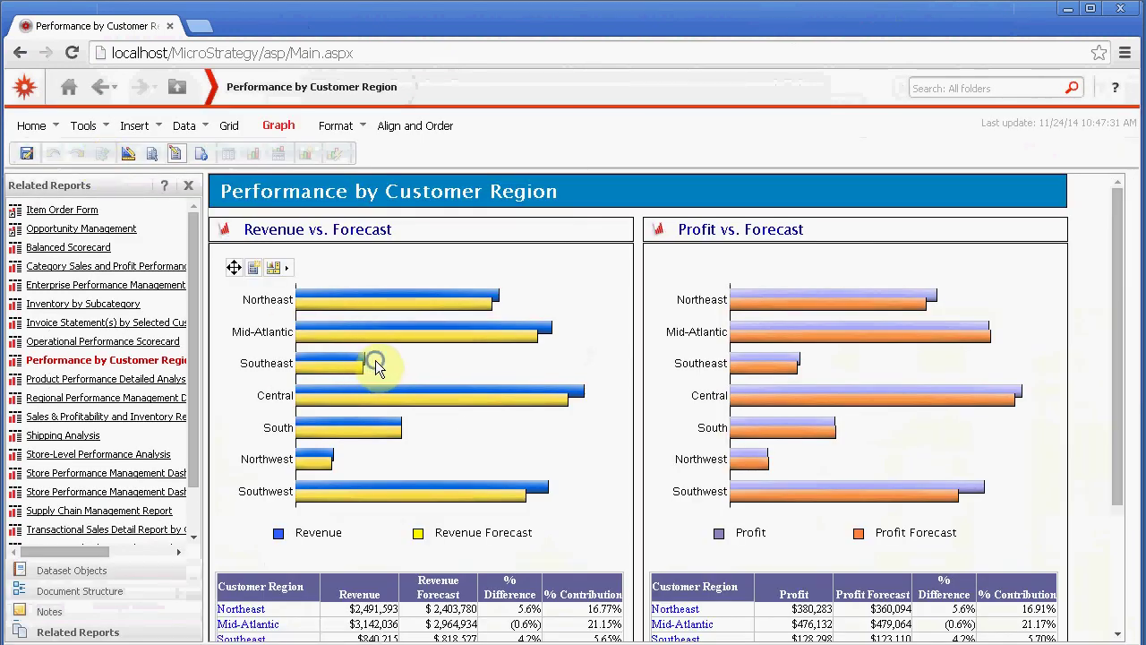
right_click(375, 360)
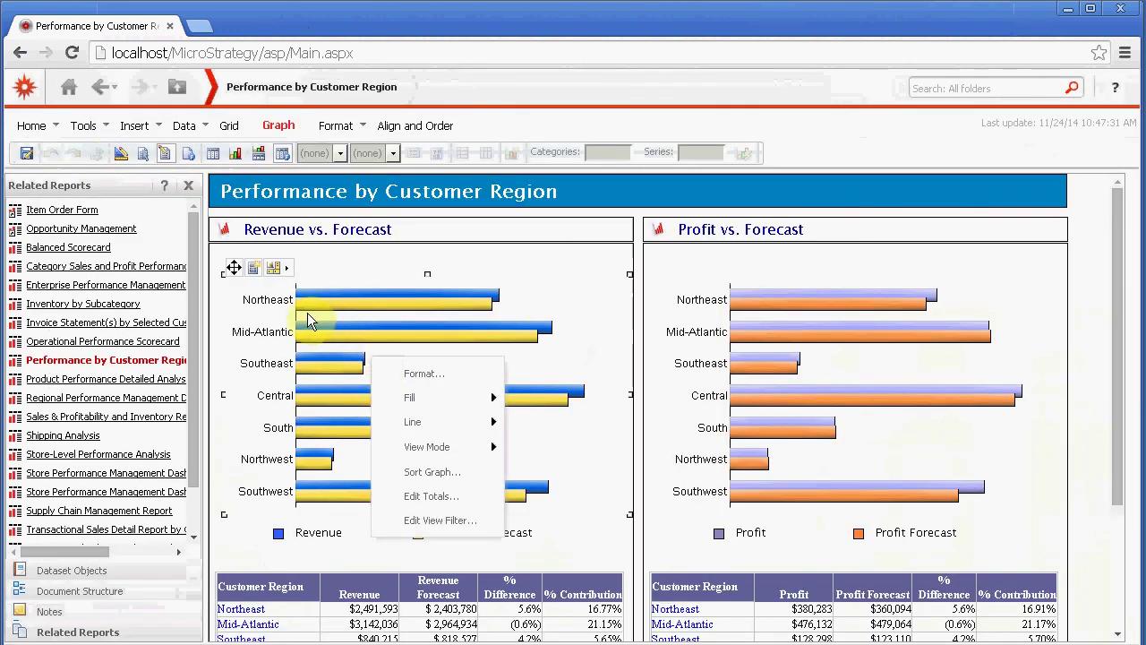
left_click(119, 156)
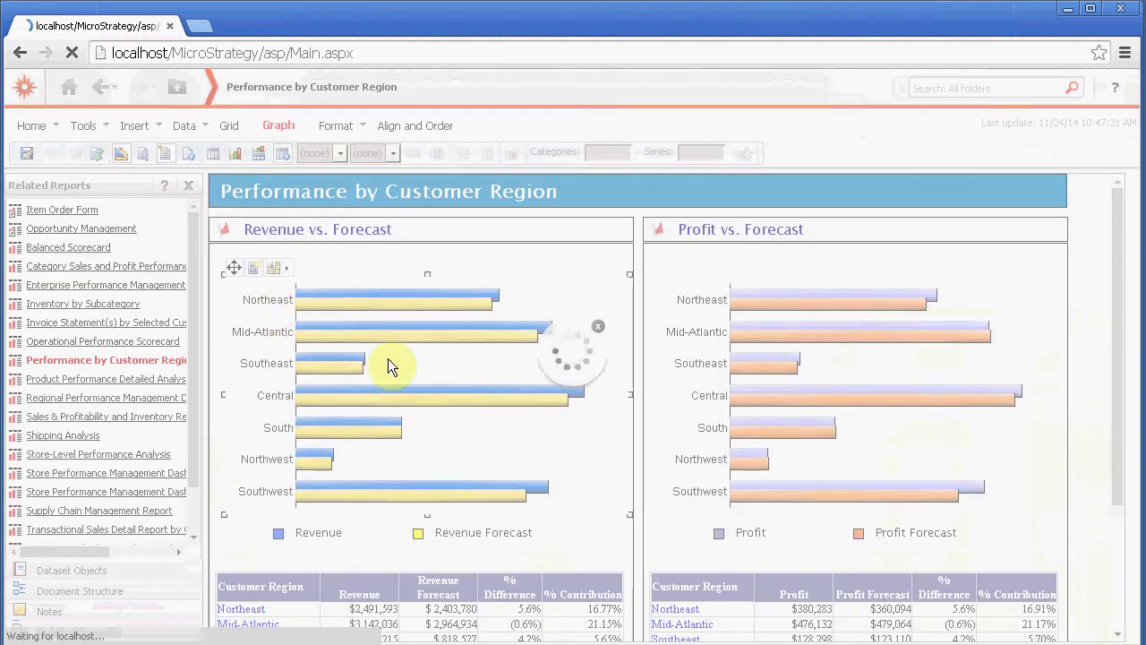
right_click(354, 421)
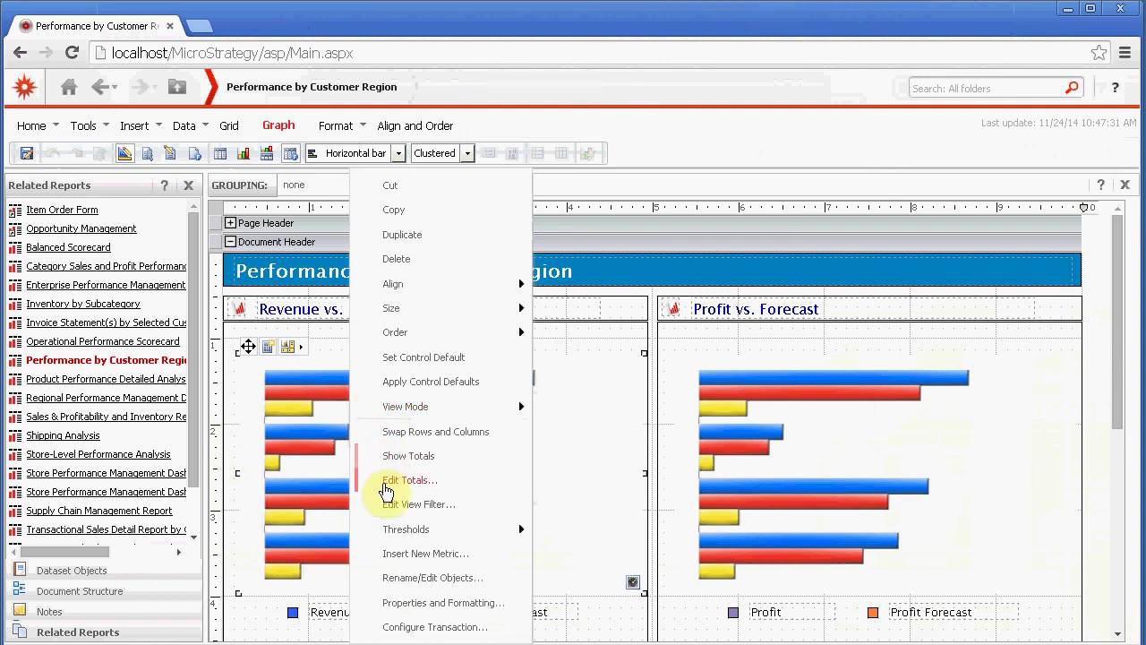
Turn off row header merging in the Revenue vs. Forecast graph's properties and apply the change.
left_click(445, 612)
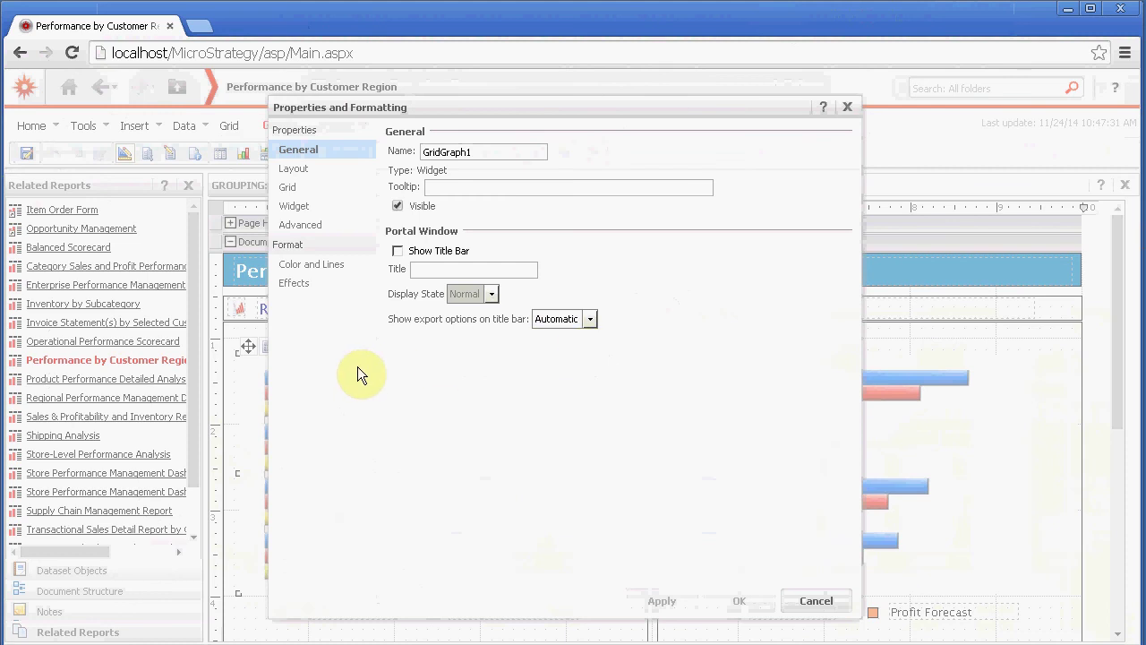
left_click(296, 169)
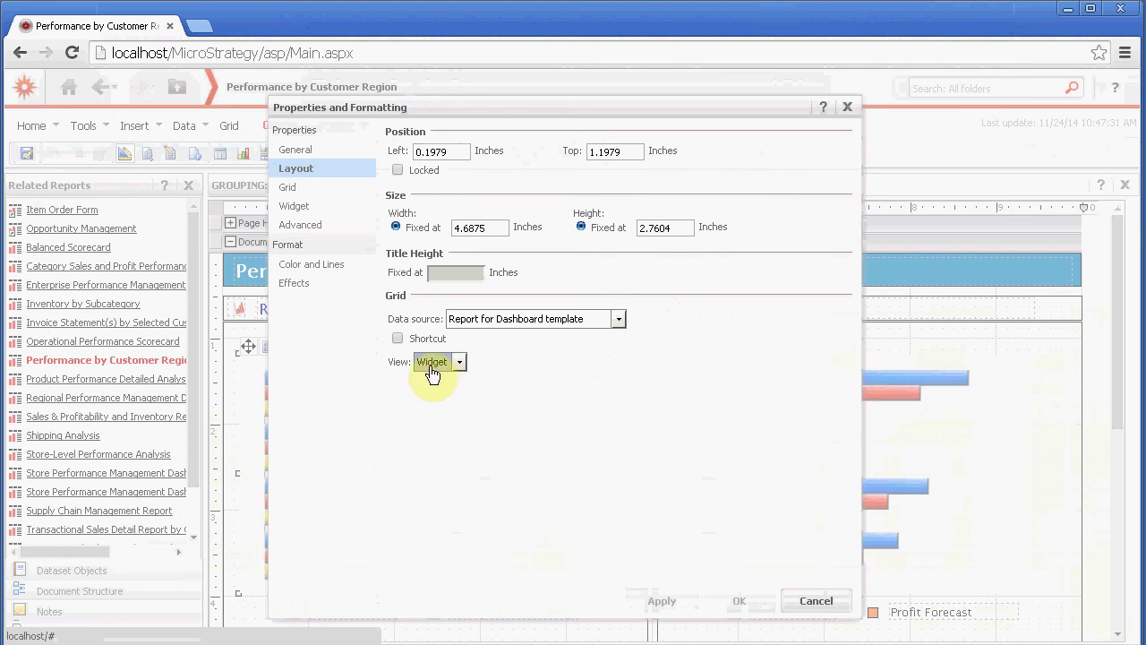
left_click(303, 209)
left_click(291, 189)
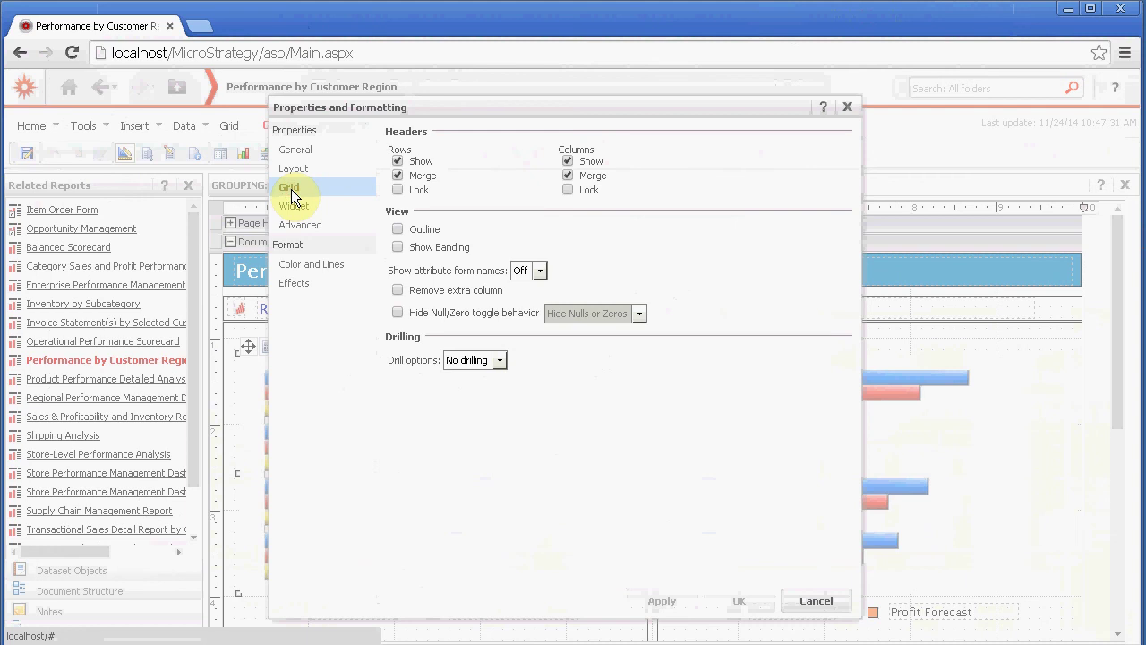
left_click(398, 176)
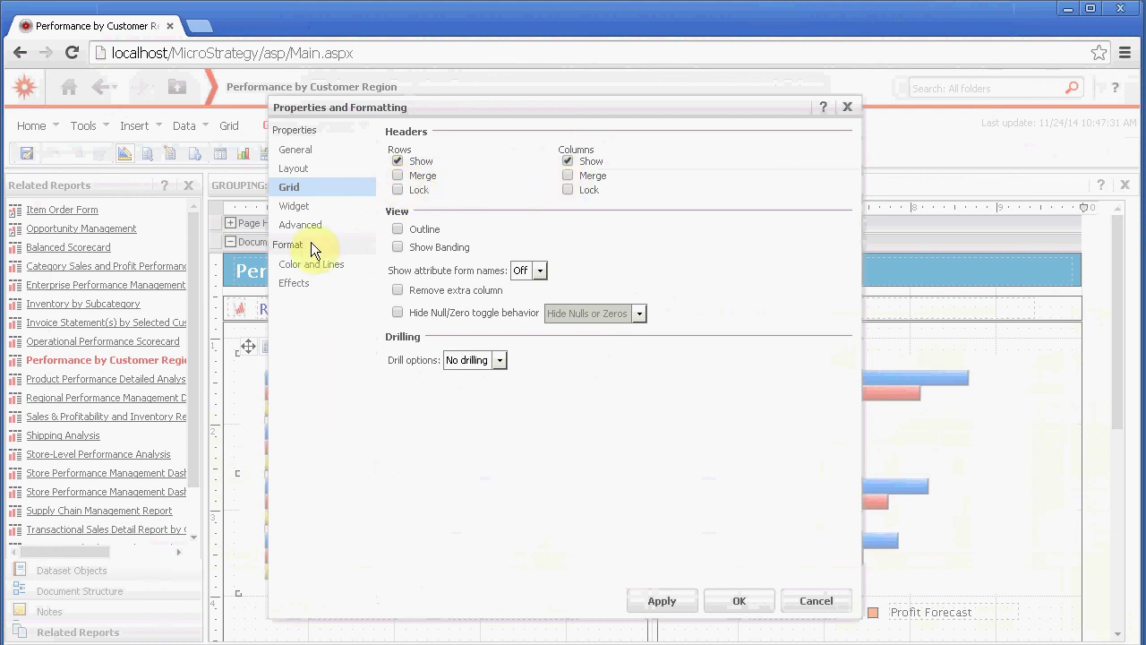
left_click(295, 223)
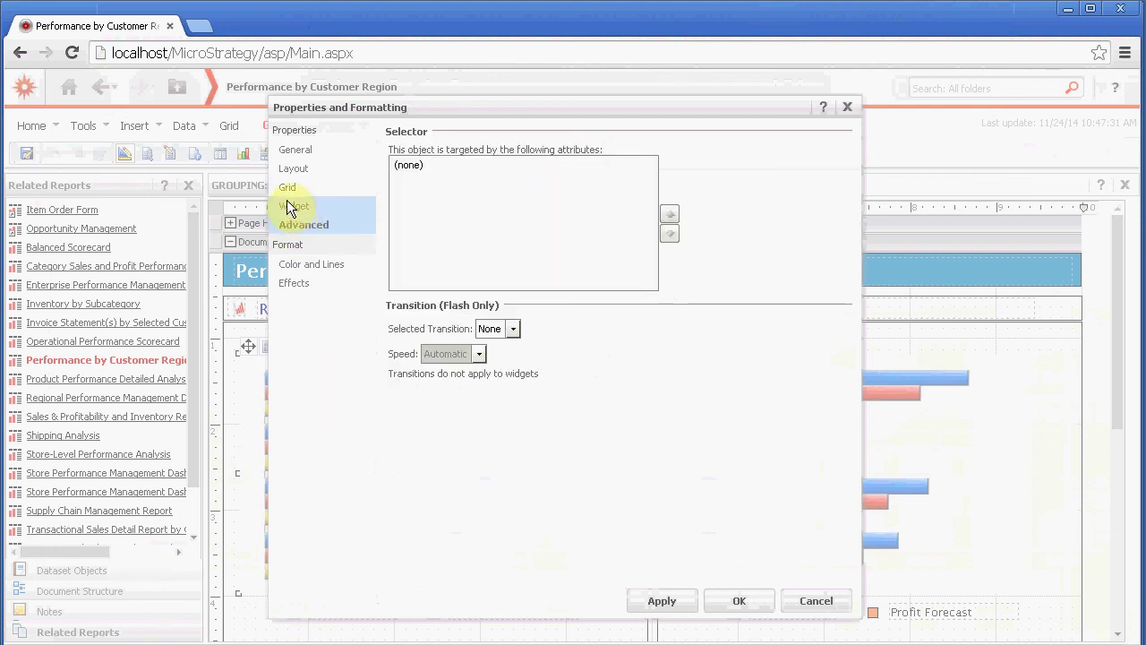
left_click(292, 206)
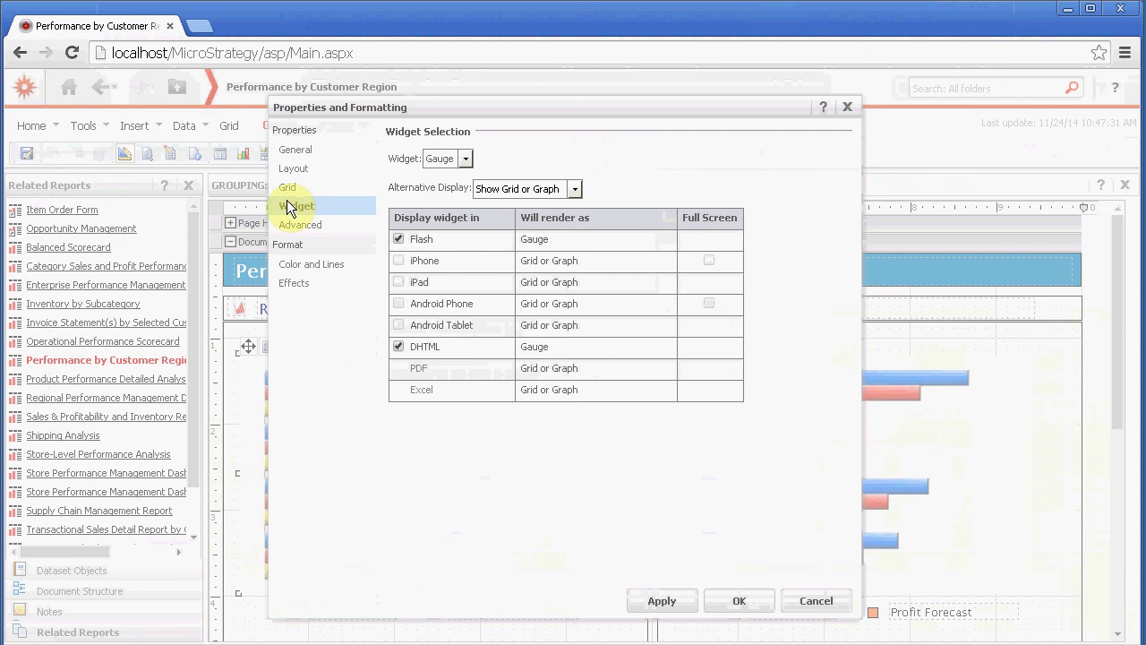
left_click(286, 148)
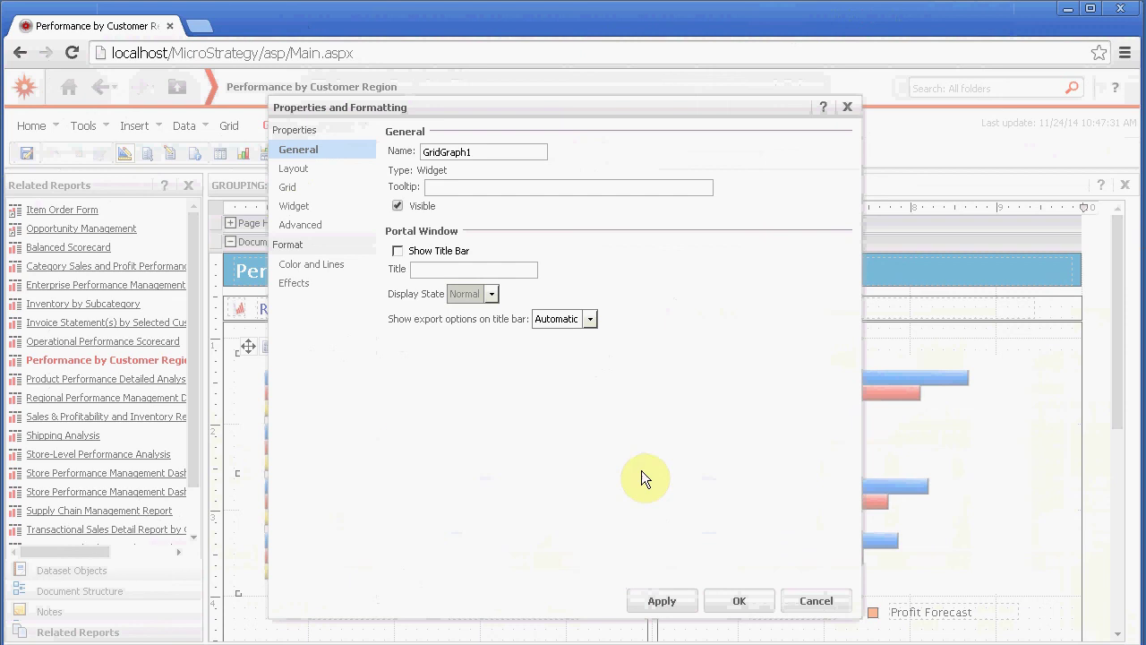
left_click(741, 602)
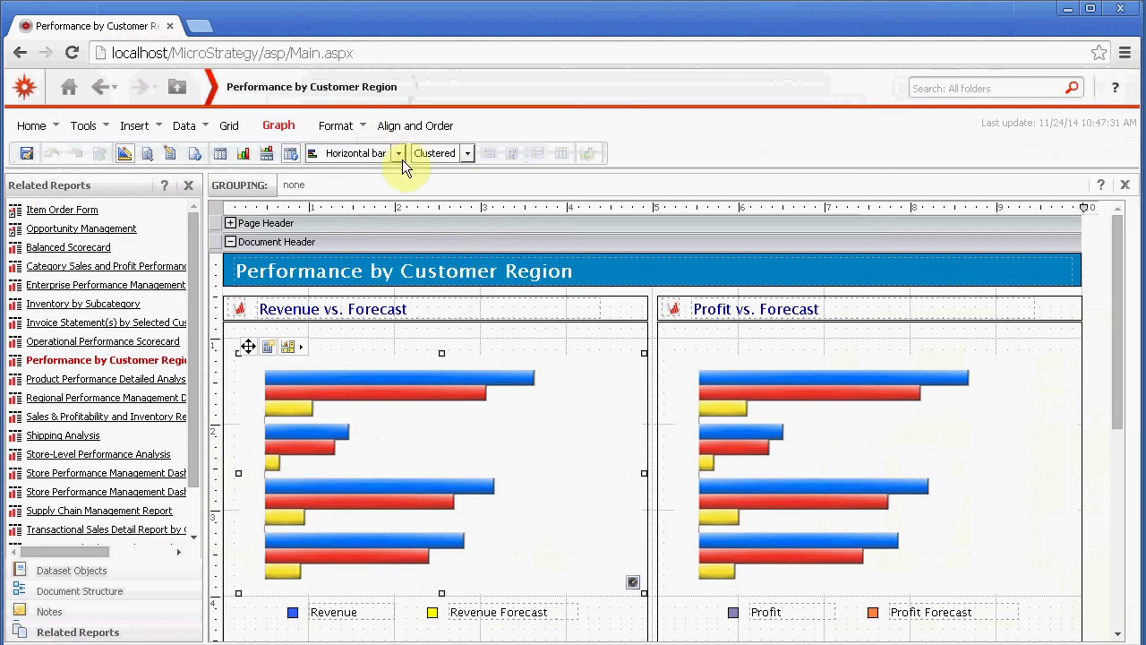
Change the Revenue graph to the Gauge type and run the document in presentation mode.
left_click(399, 155)
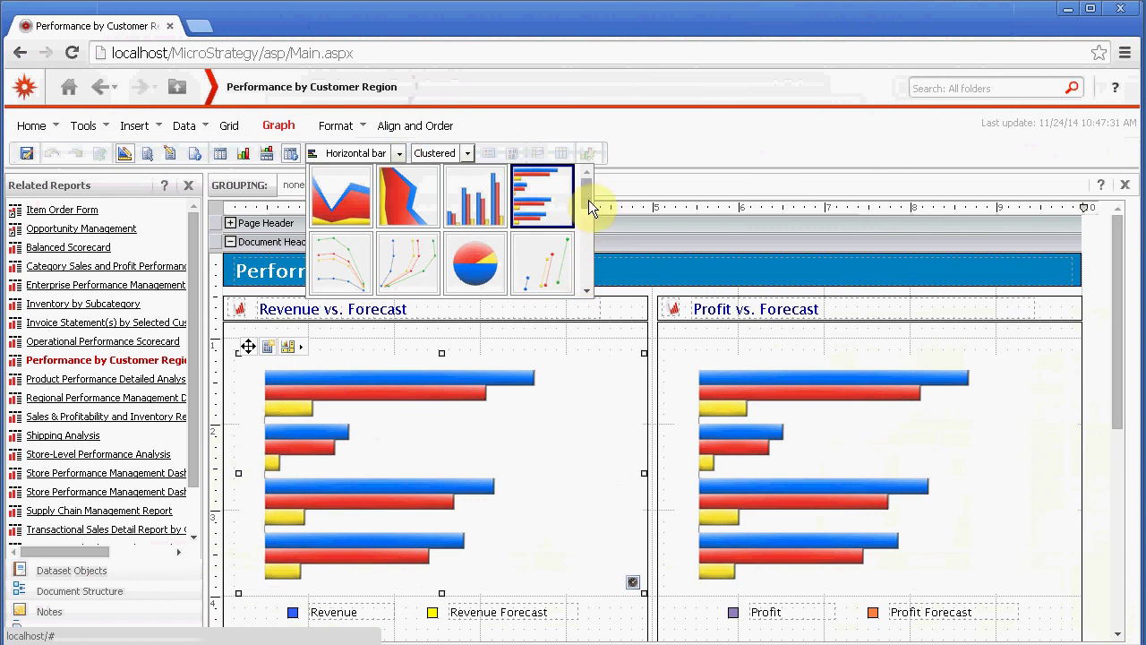
left_click_drag(589, 200, 588, 257)
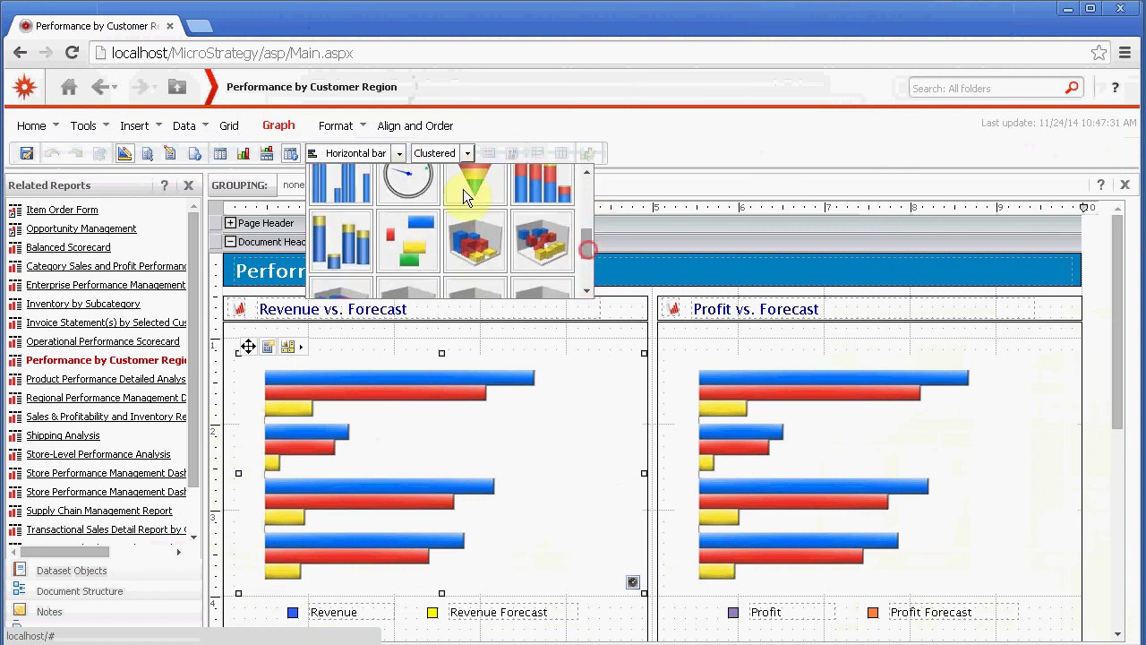
left_click(410, 181)
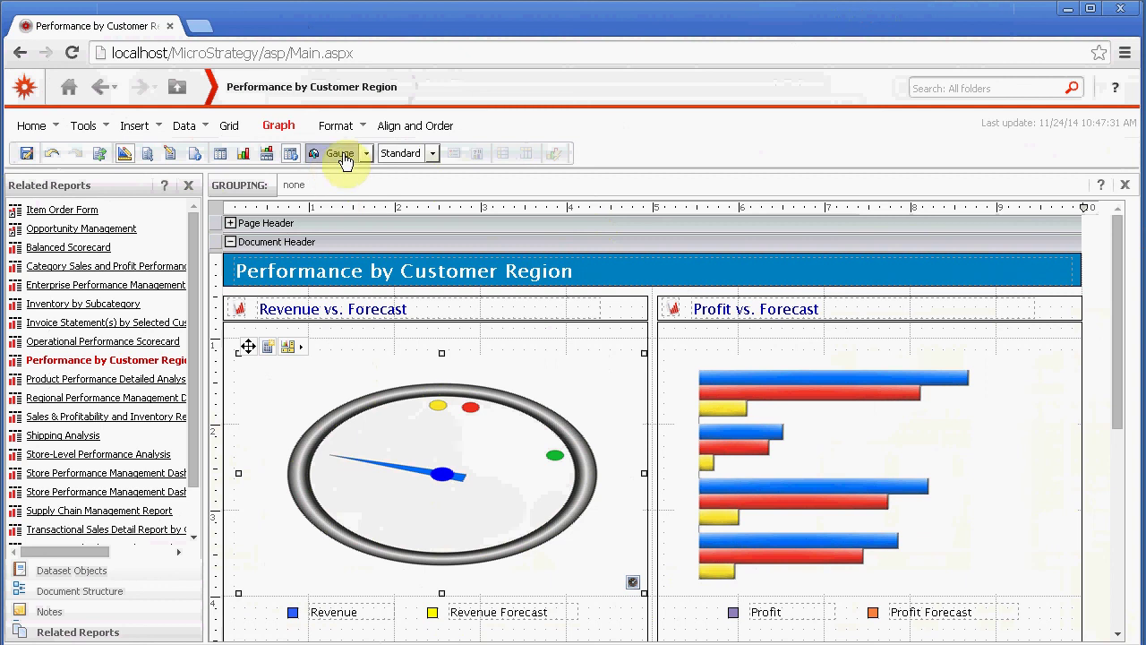
left_click(193, 154)
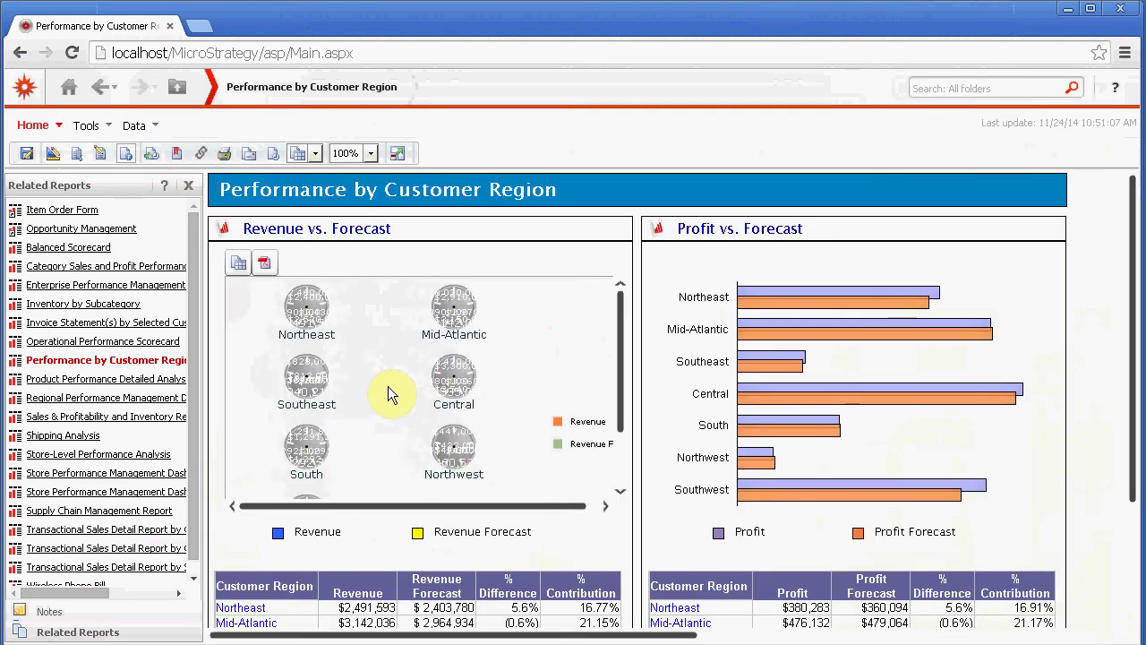
Enable Inherit graph formatting in the gauge widget's settings.
right_click(388, 386)
left_click(418, 391)
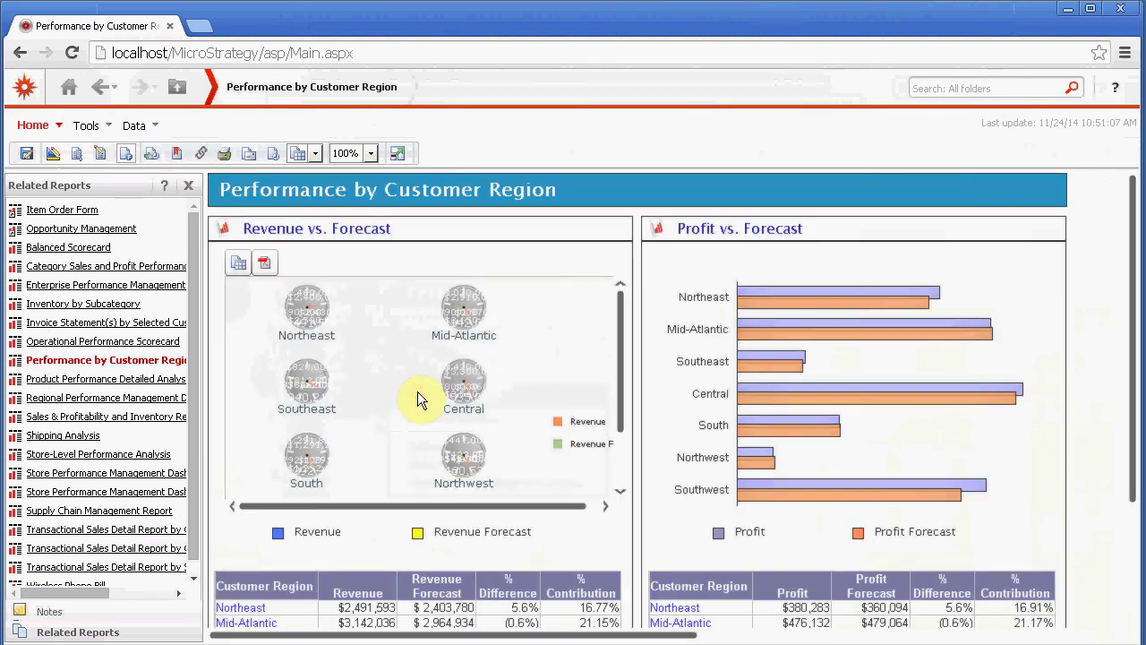
left_click(709, 436)
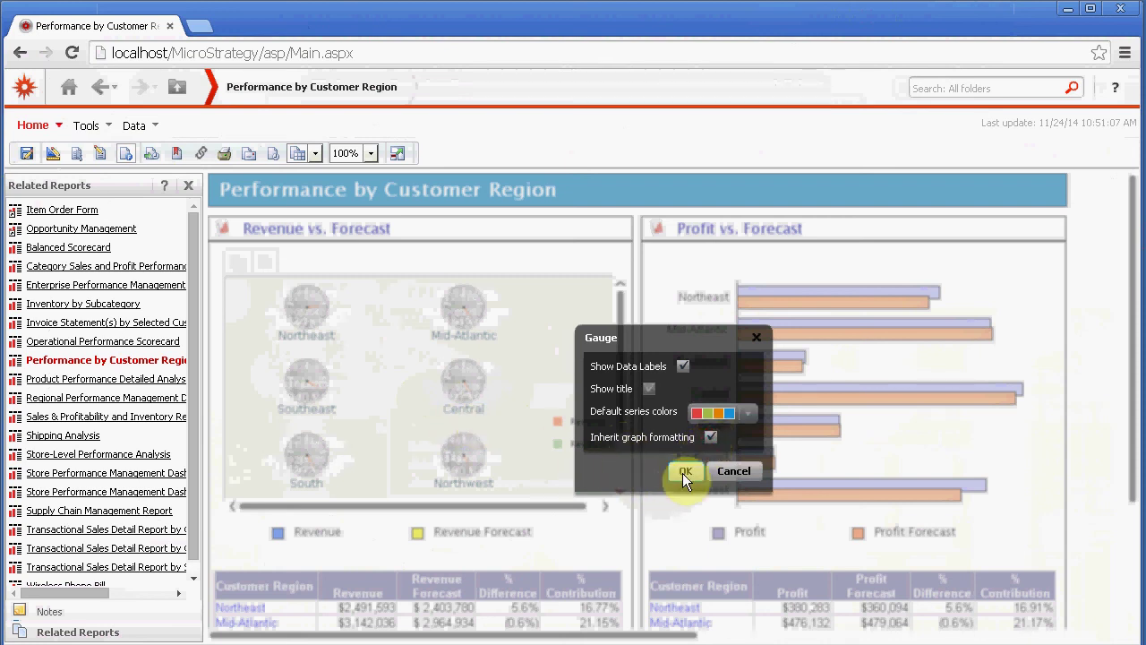
left_click(682, 473)
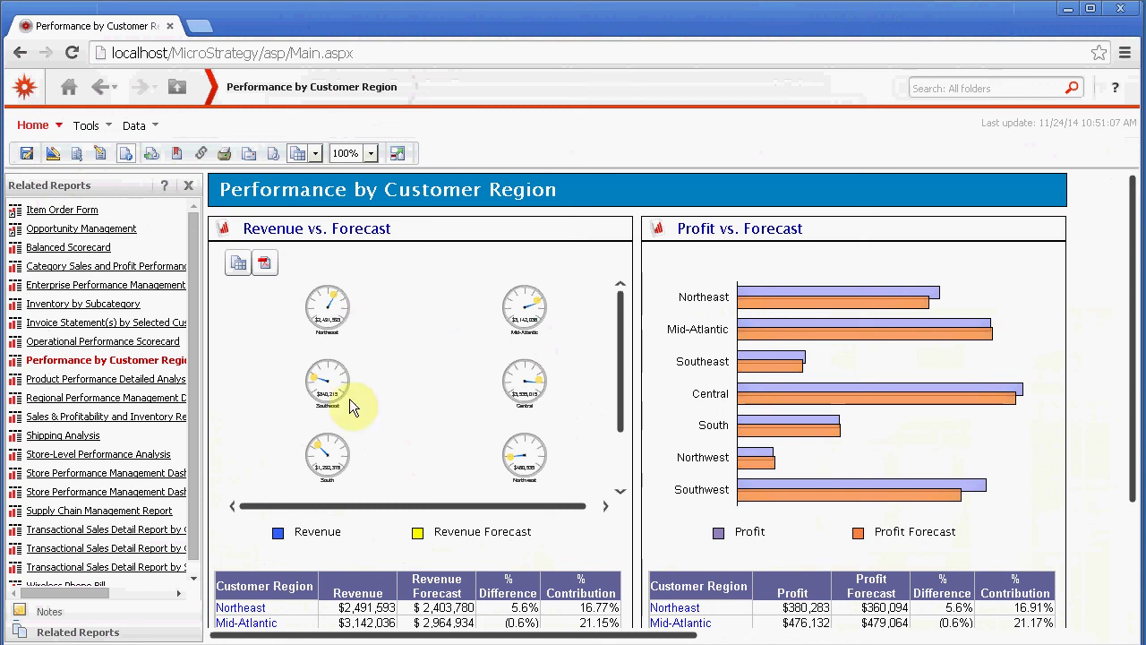
Return to design mode and open the gauge's Properties and Formatting, then cancel.
left_click(53, 153)
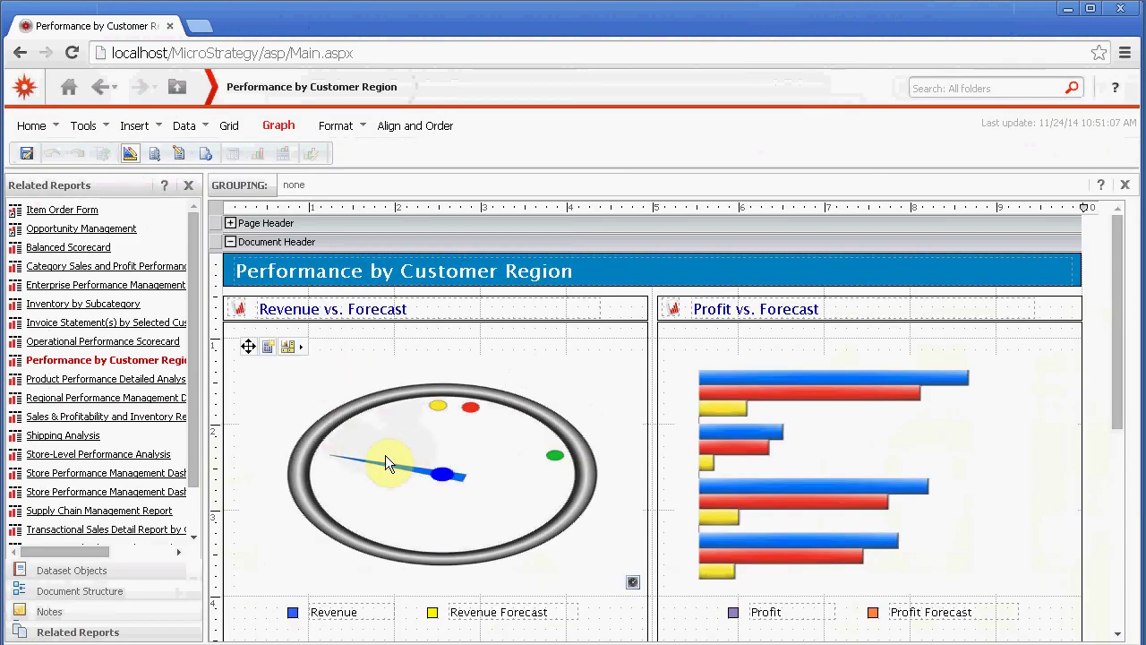
left_click(386, 459)
right_click(385, 459)
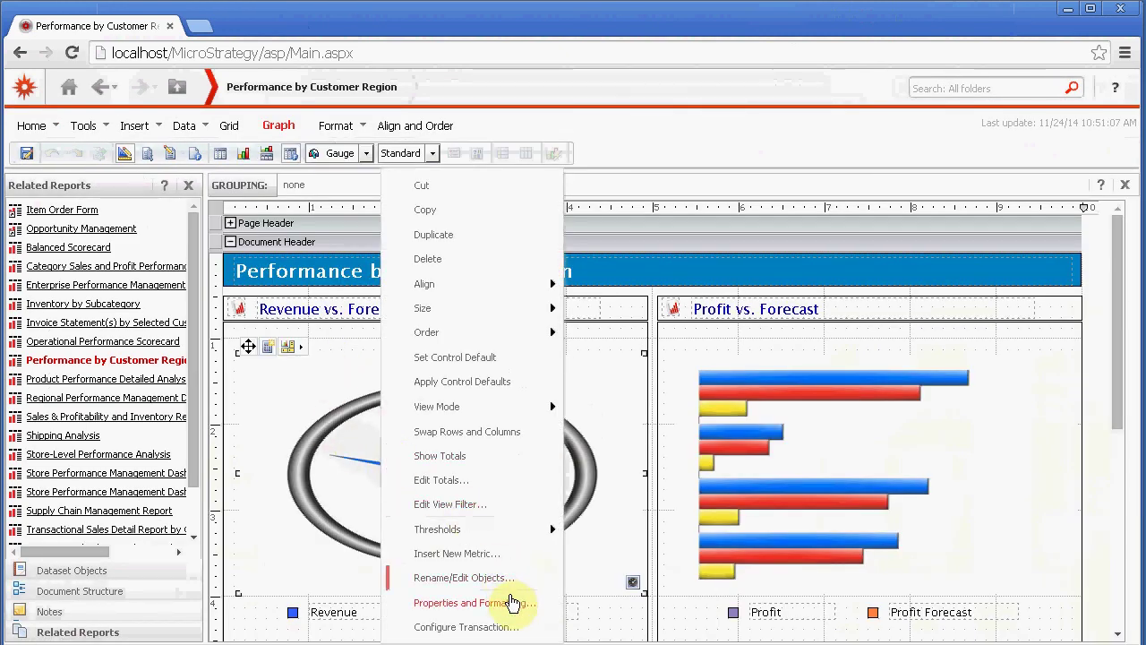
left_click(512, 602)
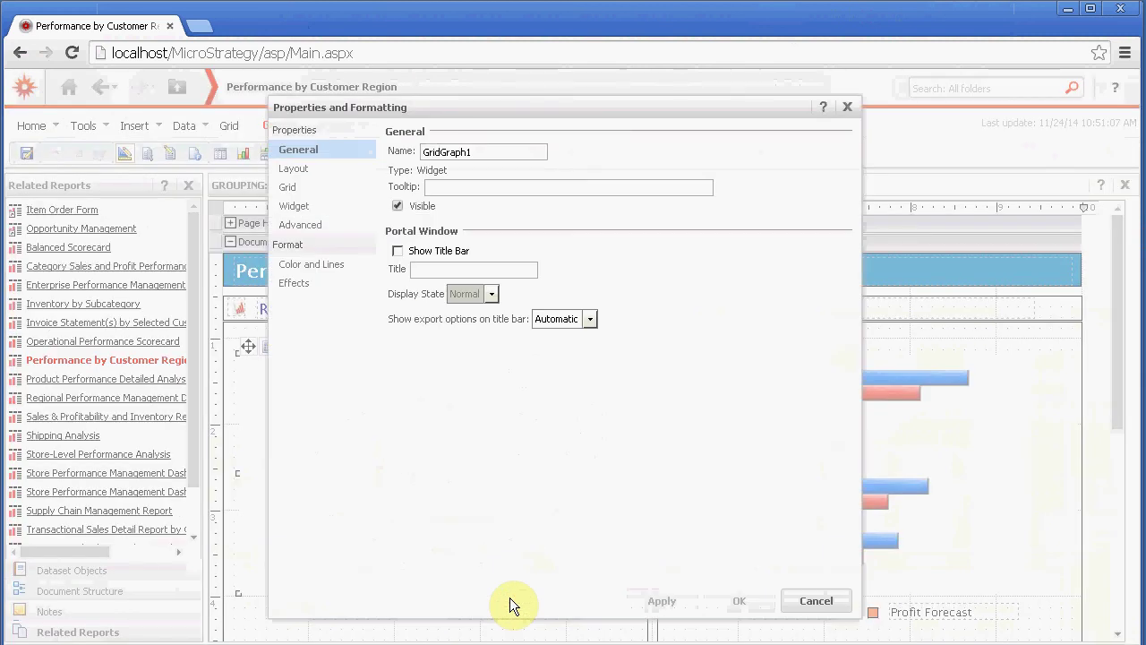
left_click(806, 600)
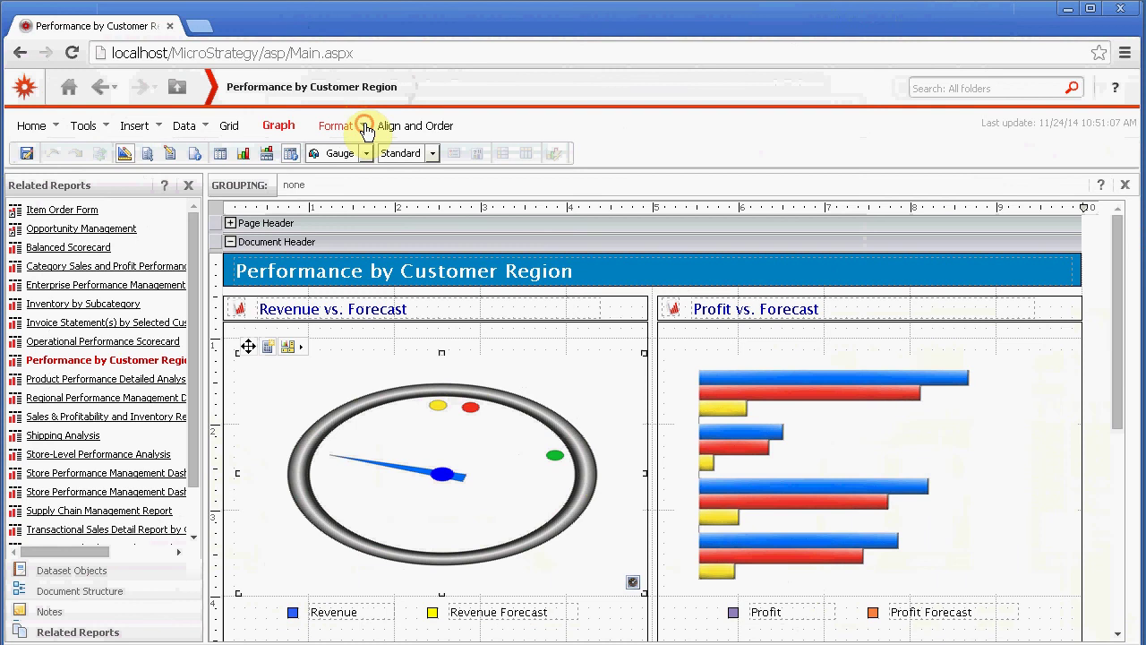
Reopen the GridGraph1 gauge's Properties and Formatting from the Format menu, then close it.
left_click(365, 128)
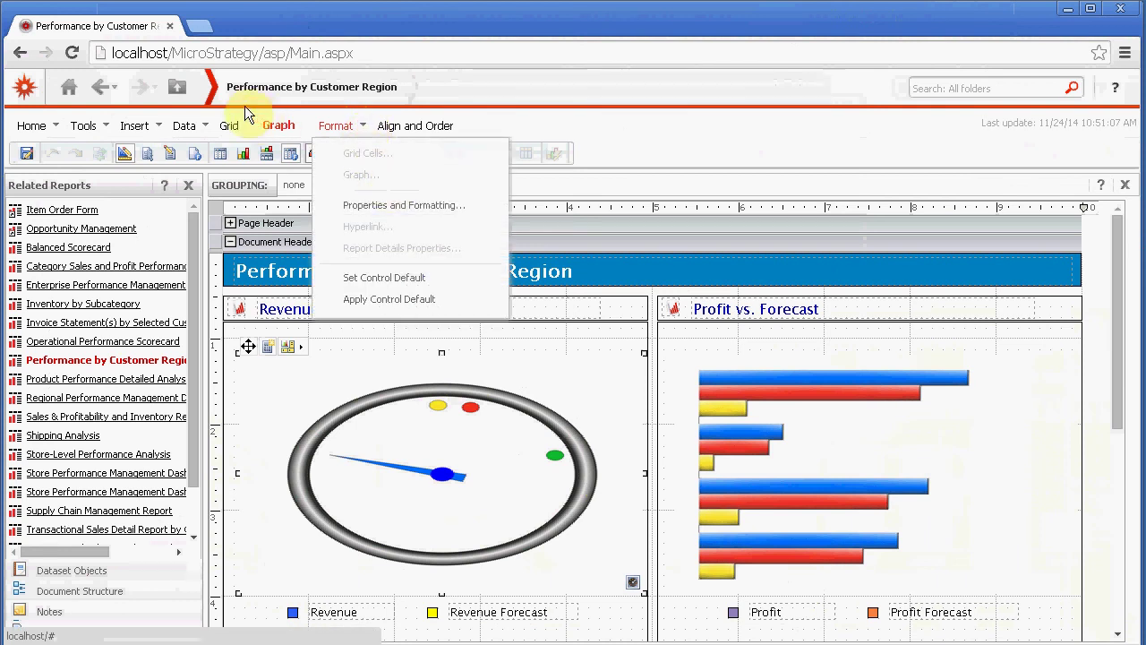
left_click(277, 127)
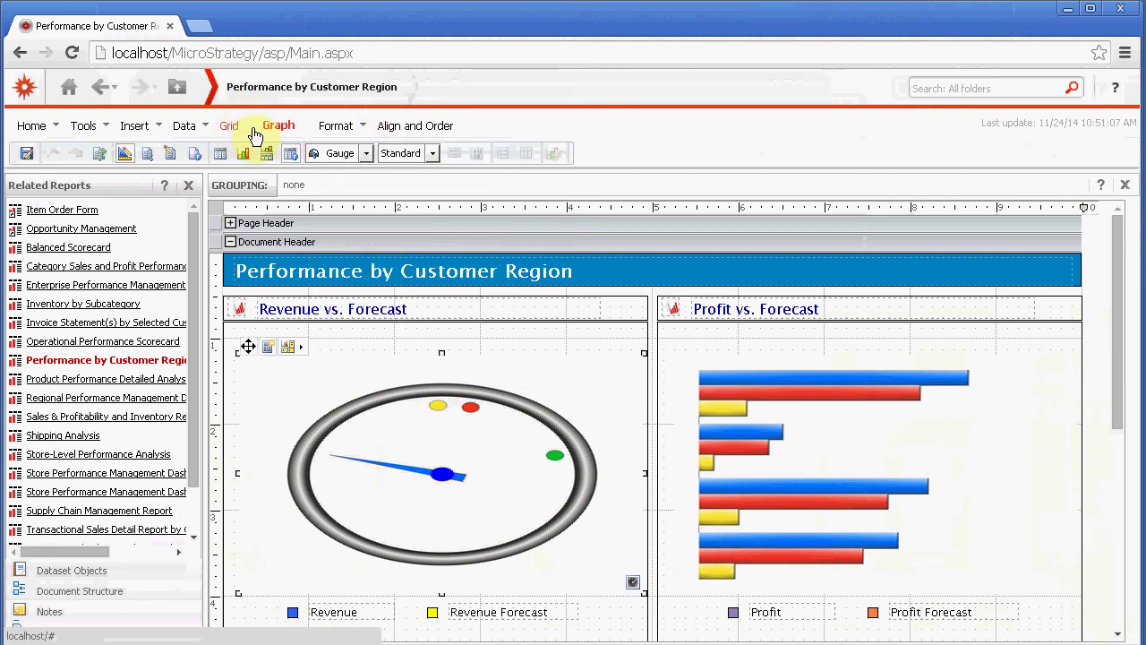
left_click(205, 127)
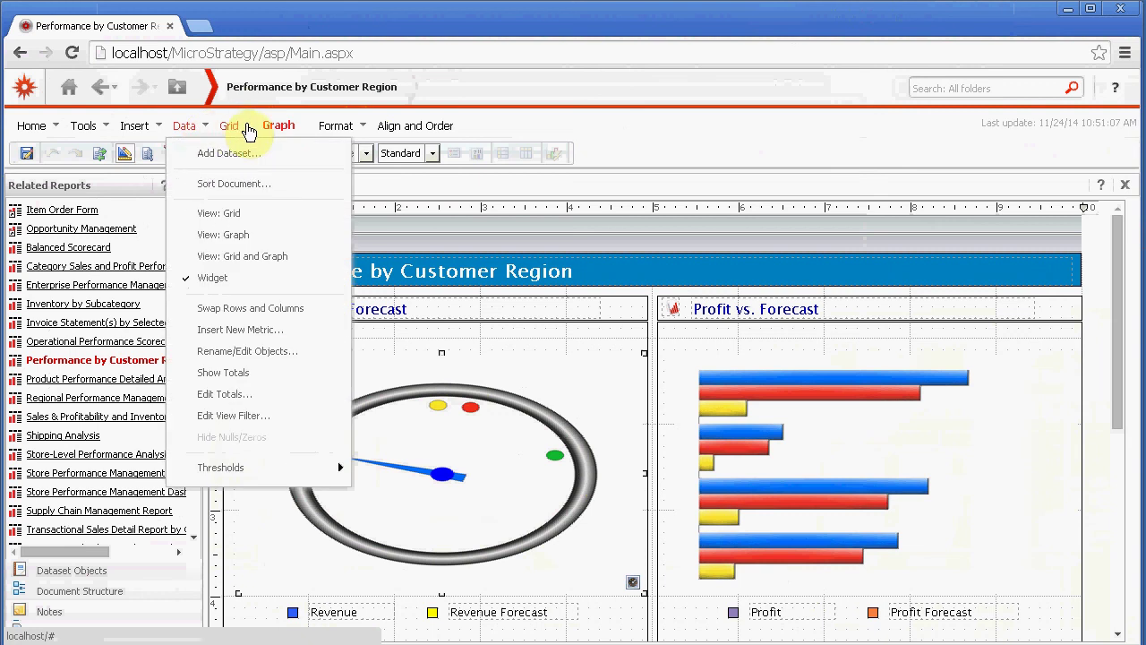
left_click(233, 129)
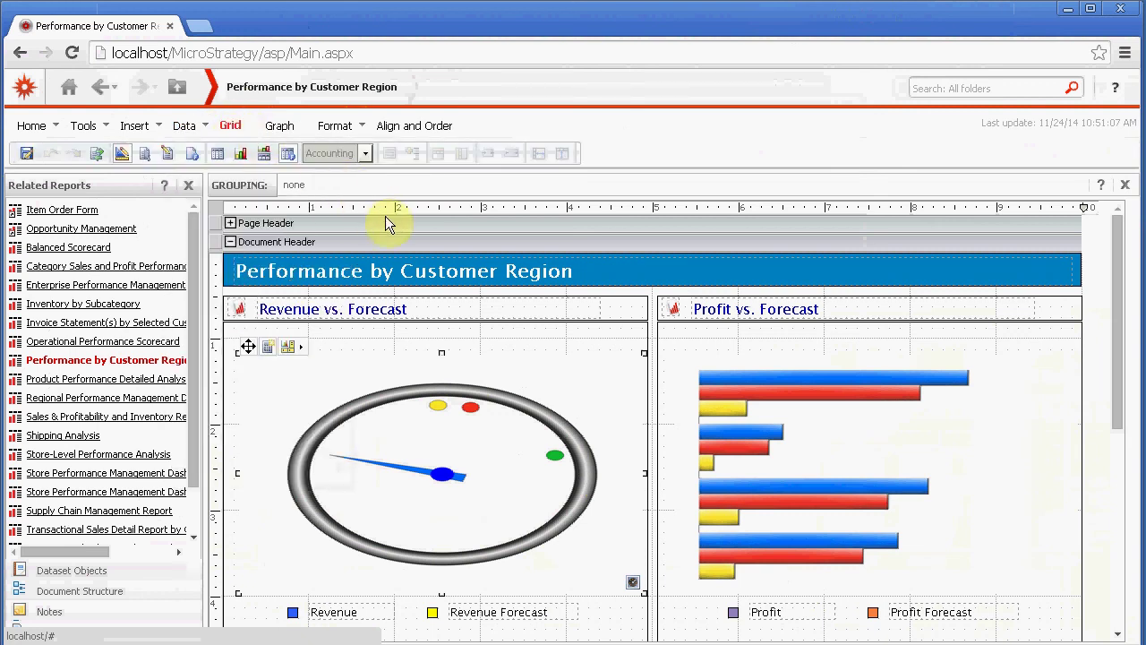
left_click(352, 128)
left_click(361, 126)
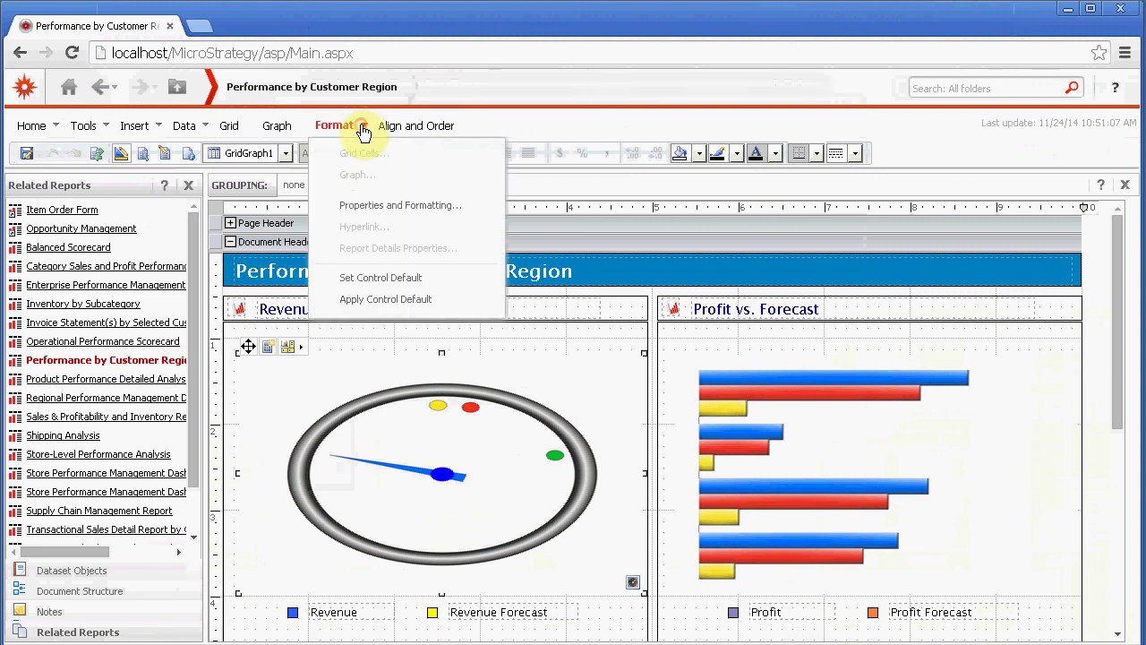
left_click(379, 205)
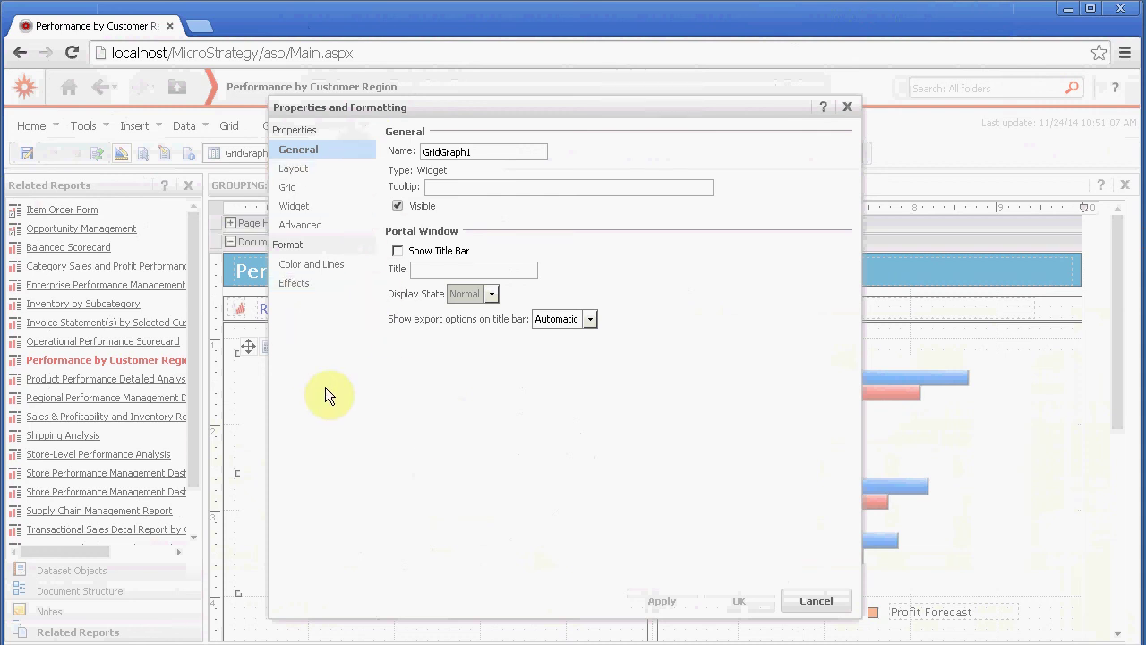
left_click(818, 601)
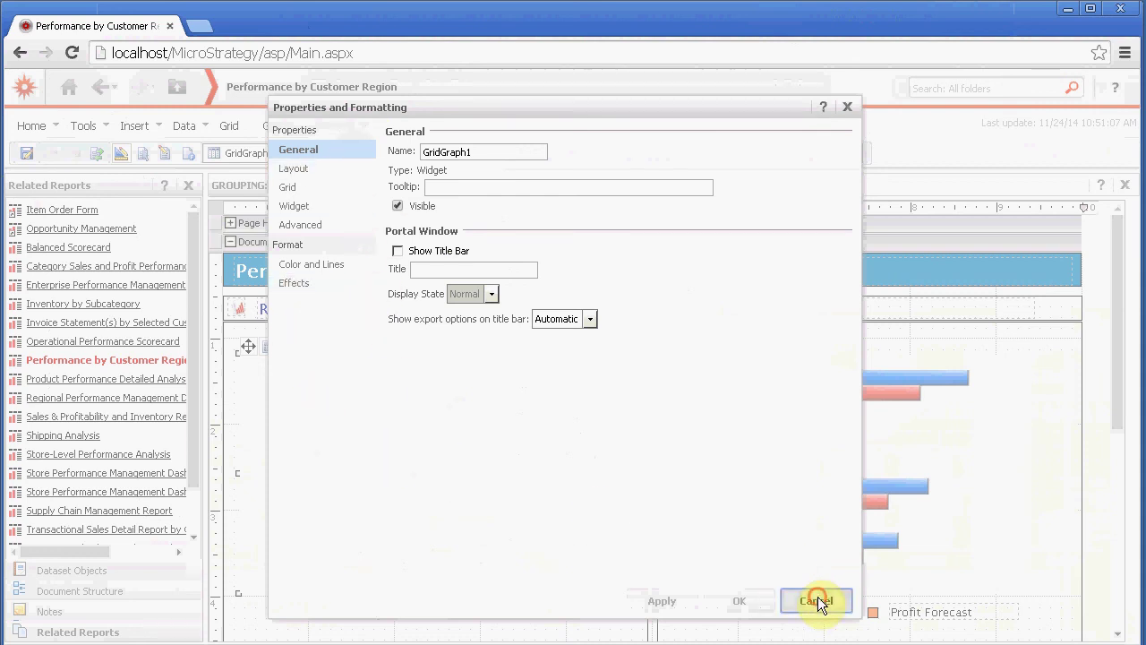